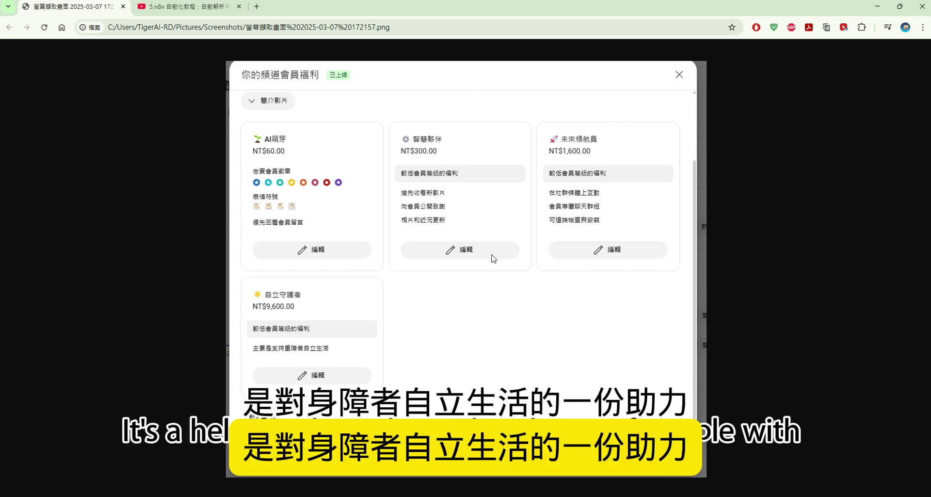
left_click(209, 6)
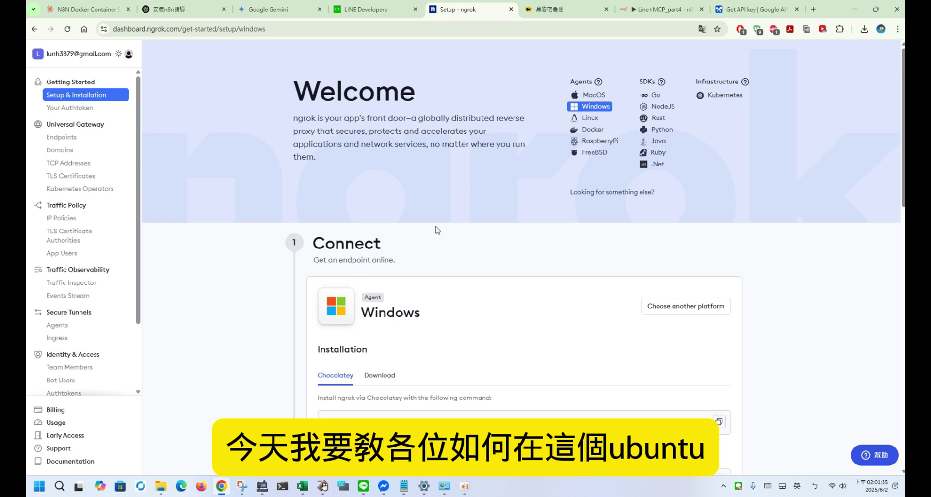
Search the Microsoft Store for ubuntu and open the Ubuntu 22.04.5 LTS product page
left_click(119, 486)
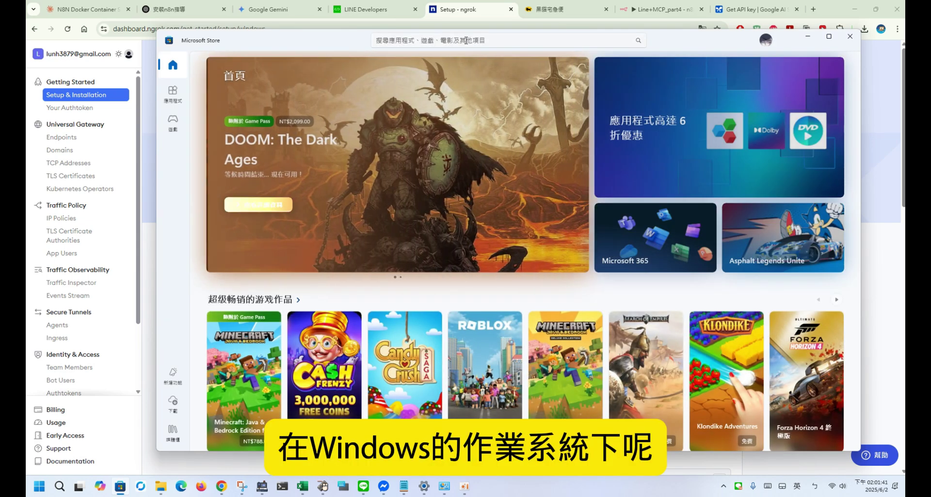
left_click(466, 40)
left_click(466, 61)
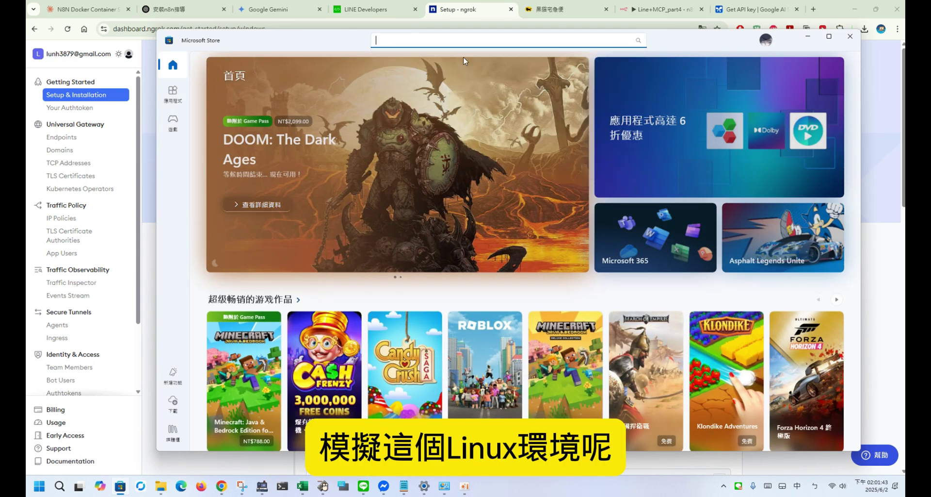
left_click(474, 186)
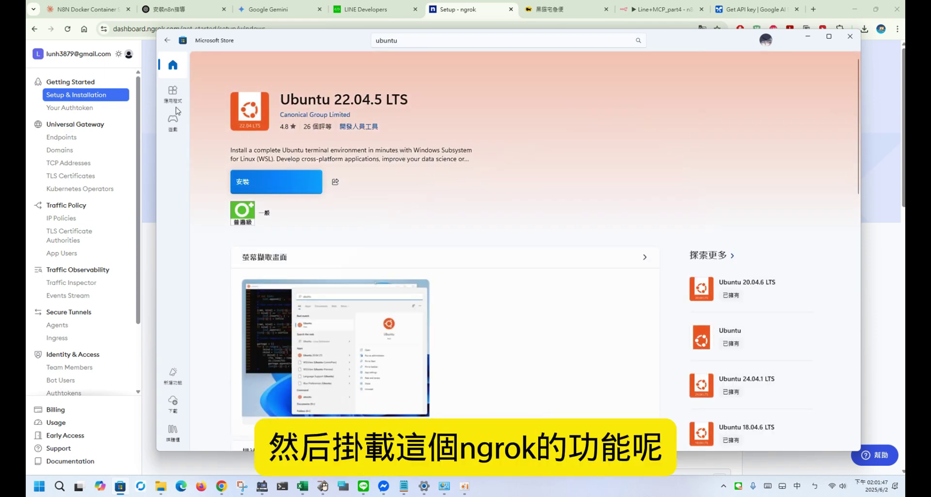
Switch to Chrome and review the Windows agent installation and authtoken instructions on the ngrok setup page
left_click(152, 130)
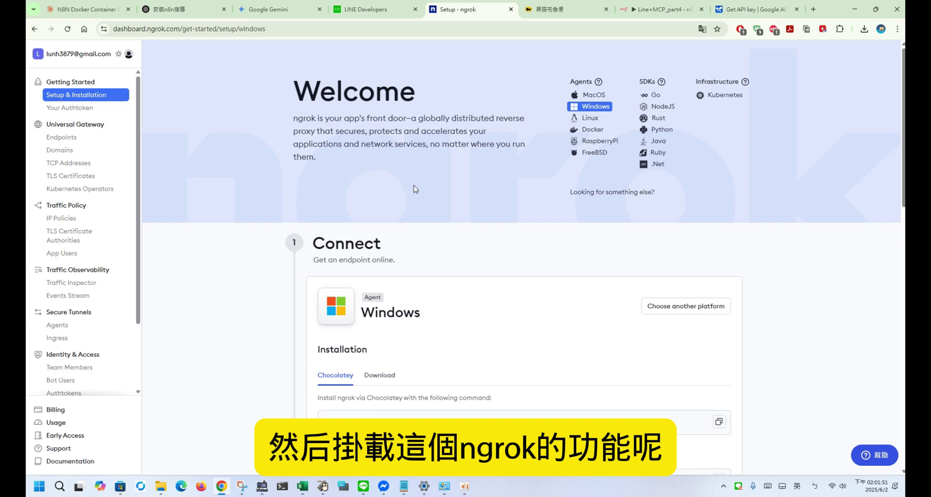
scroll(414, 190, "down", 5)
scroll(415, 189, "up", 5)
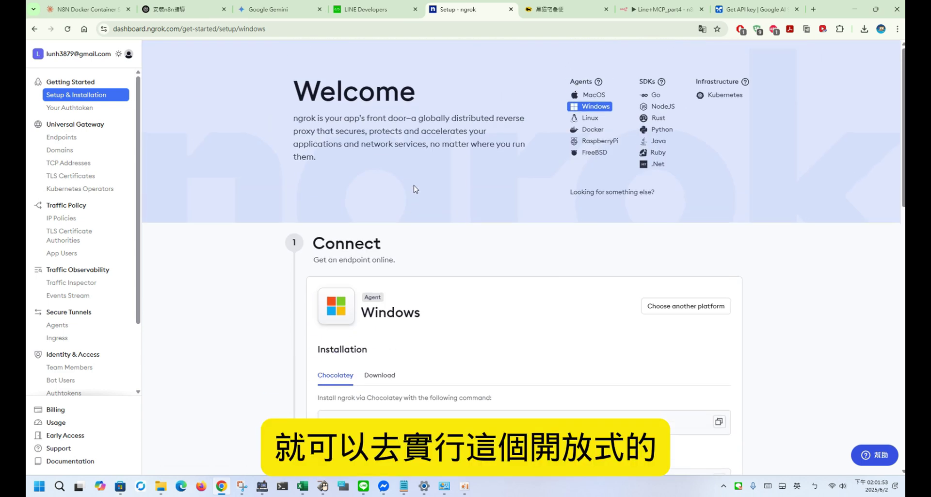
scroll(415, 189, "down", 4)
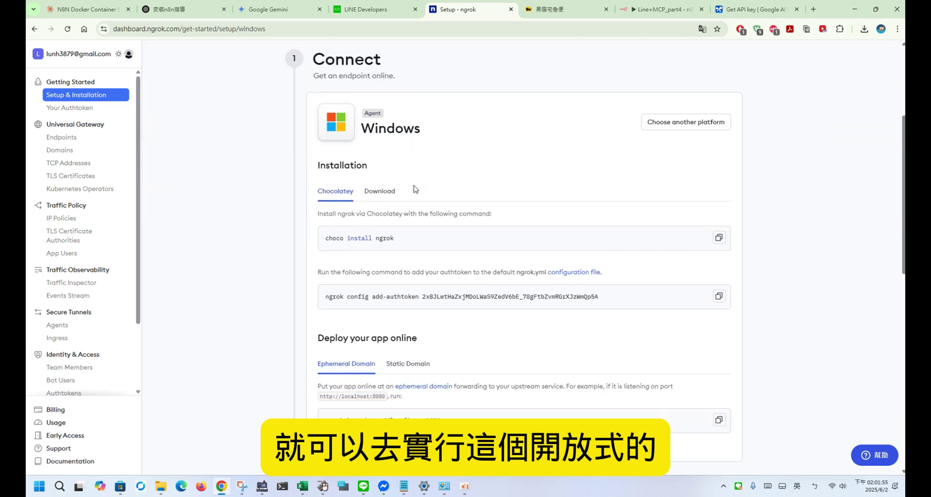
scroll(415, 189, "up", 4)
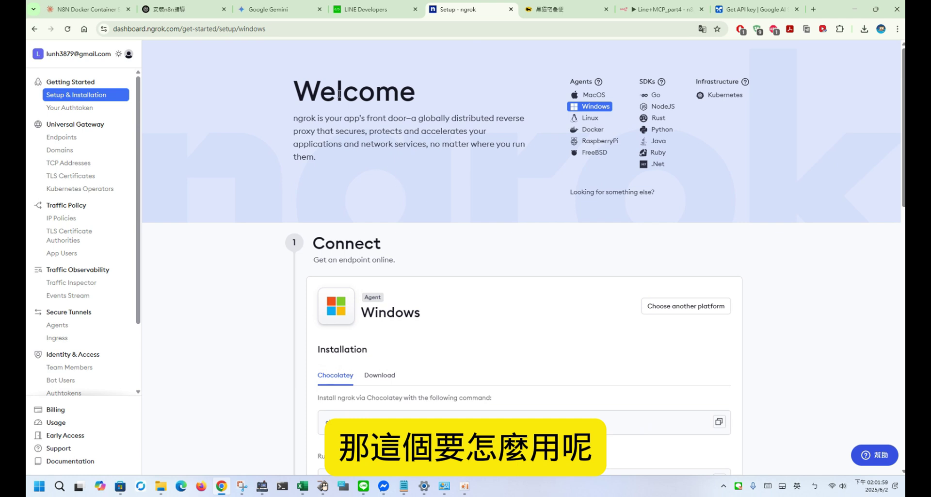
Open the Windows features list from Programs and Features and examine the Hypervisor platform, Linux subsystem and virtual machine platform entries
left_click(121, 485)
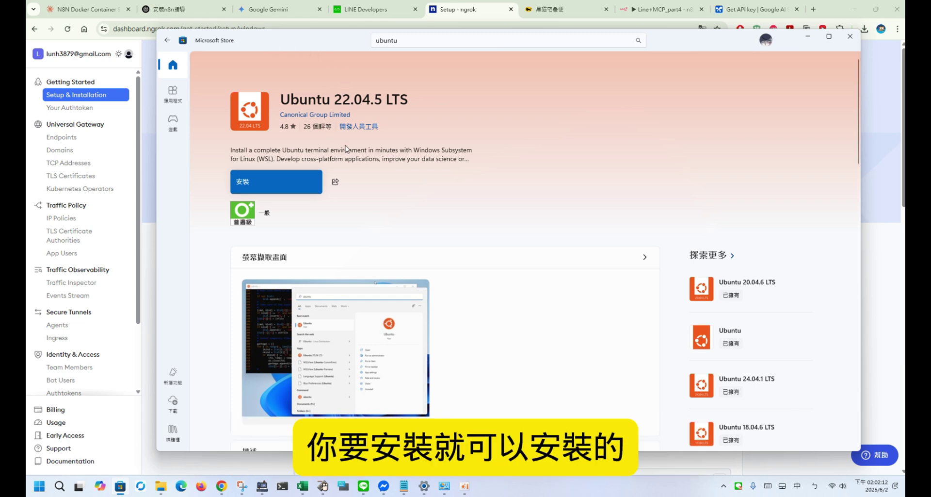
left_click(441, 485)
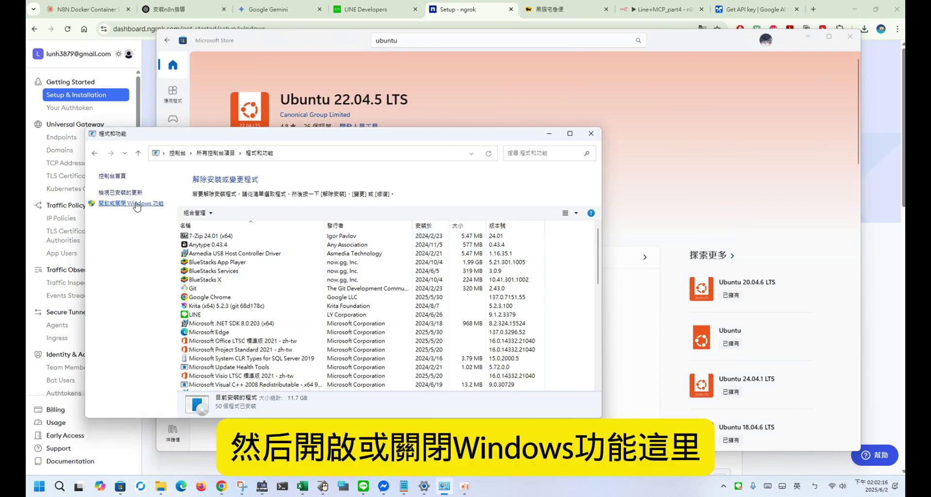
left_click(146, 206)
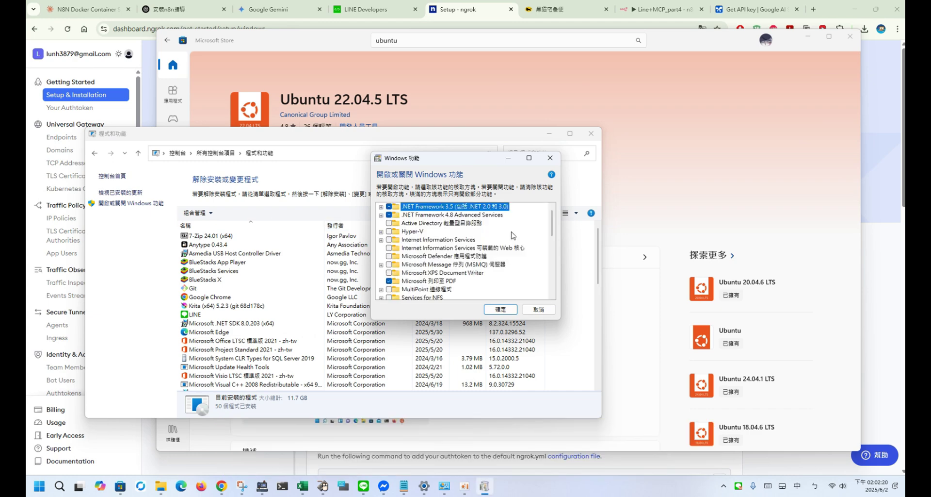
scroll(439, 233, "down", 2)
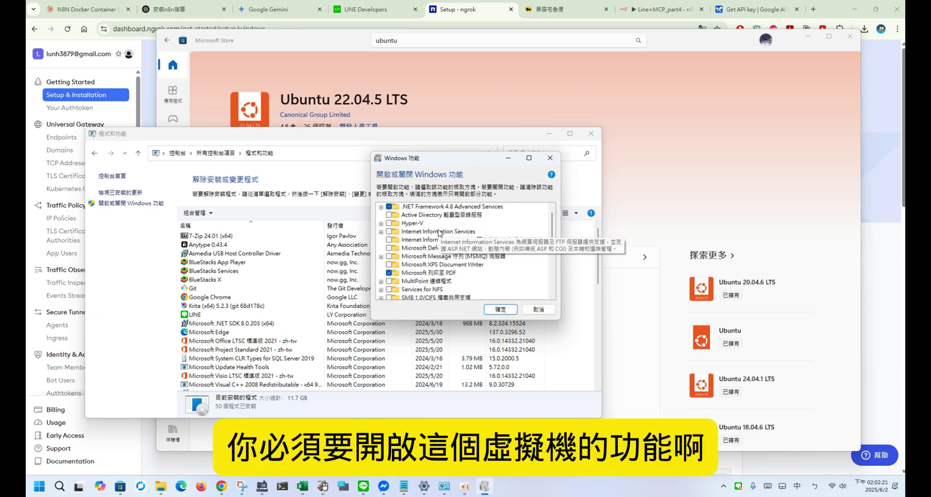
scroll(440, 233, "down", 1)
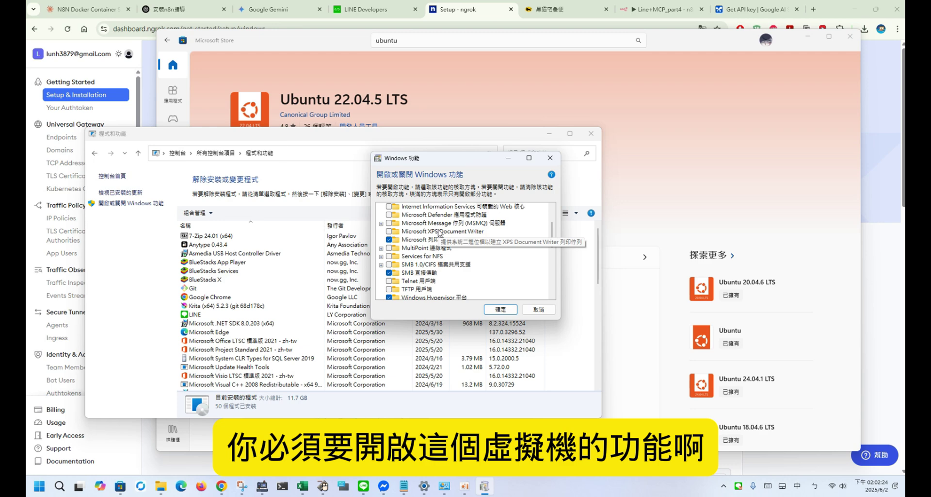
scroll(440, 233, "down", 2)
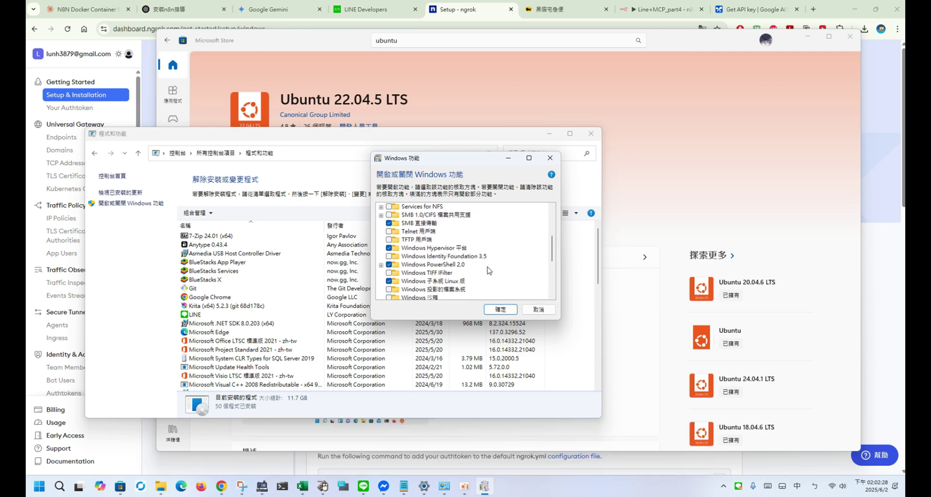
scroll(489, 270, "down", 1)
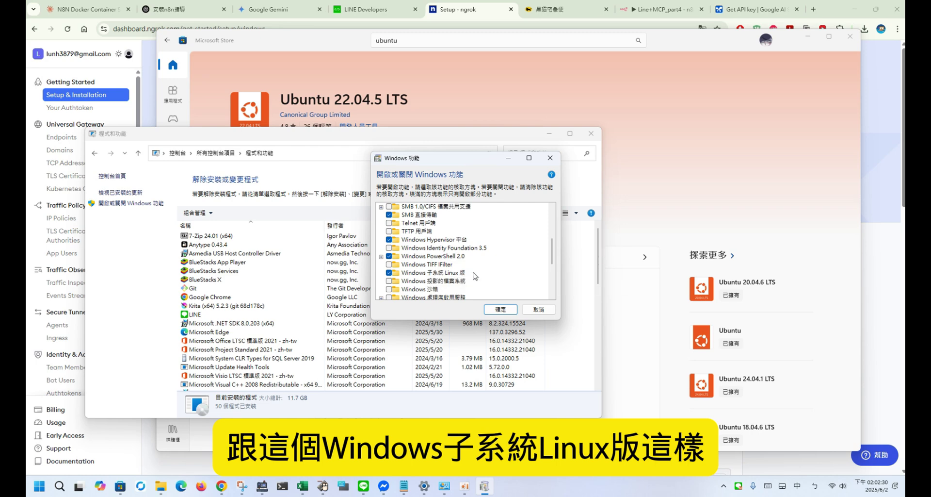
scroll(480, 275, "down", 3)
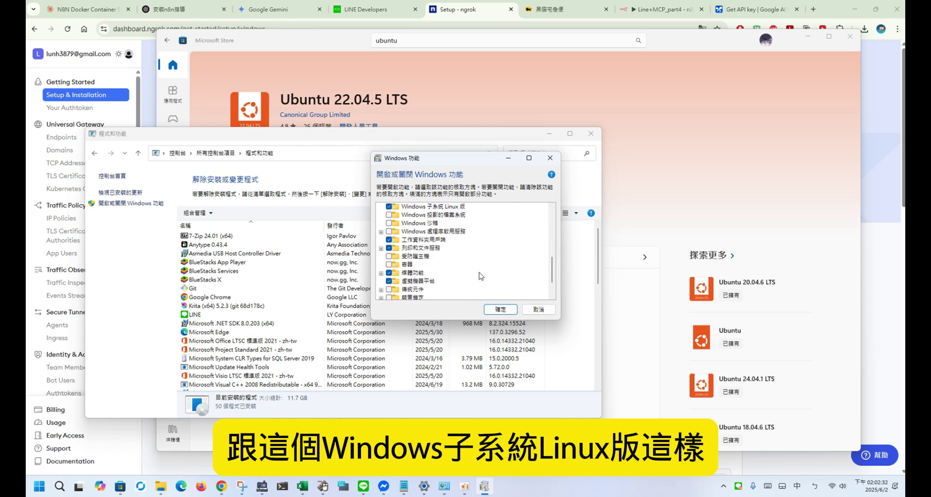
scroll(461, 286, "up", 1)
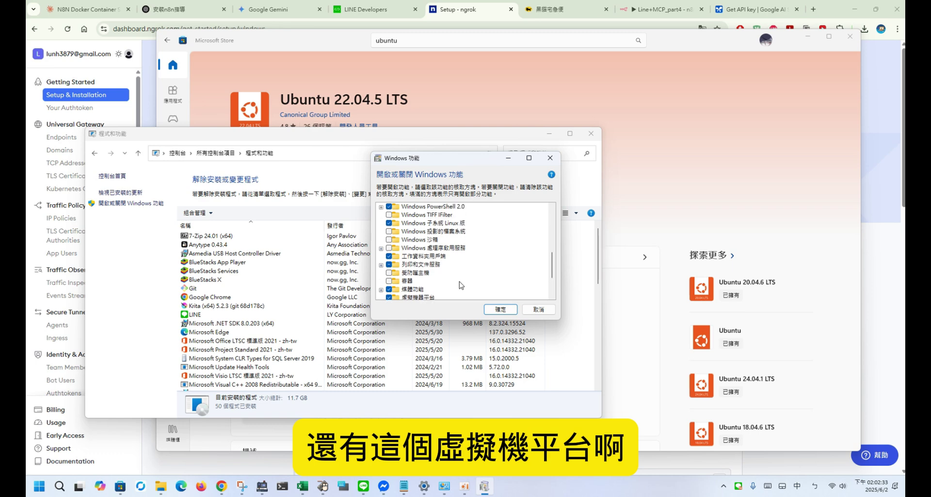
scroll(462, 285, "up", 6)
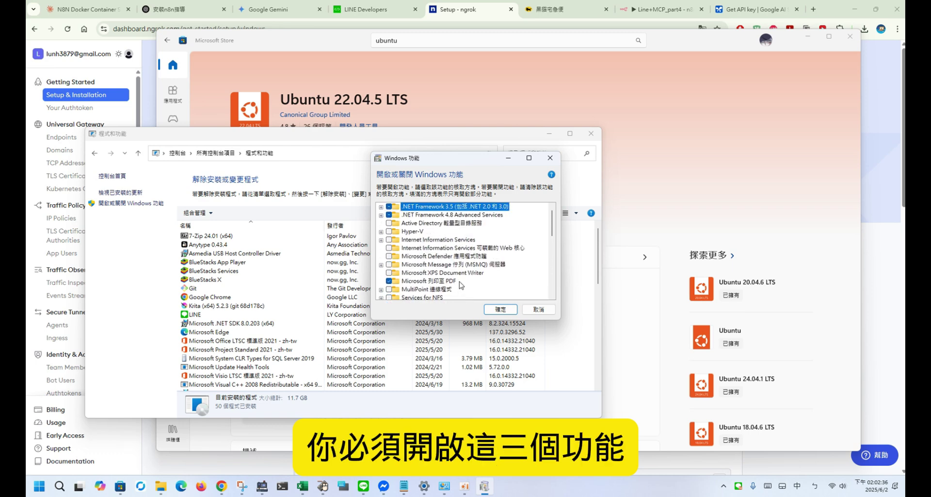
left_click(510, 158)
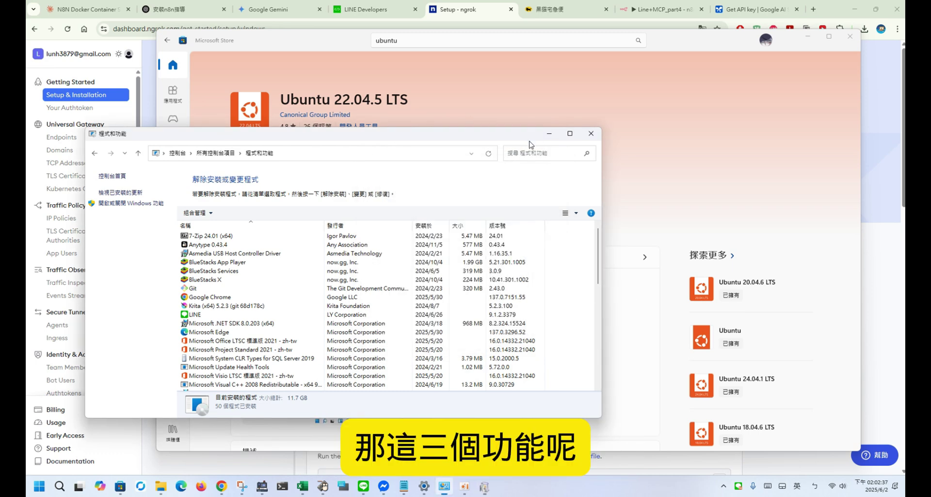
left_click(549, 134)
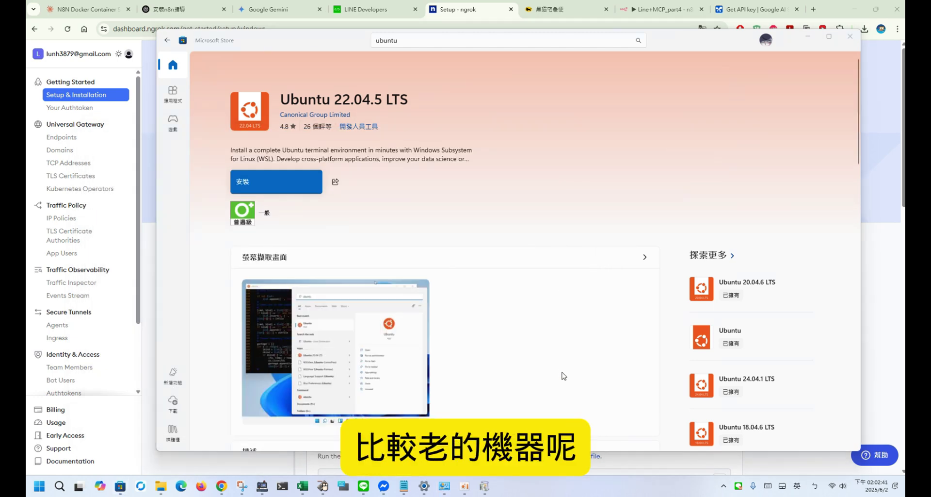
Check the CPU performance details, including virtualization support, in Task Manager
key("ctrl+shift+Escape")
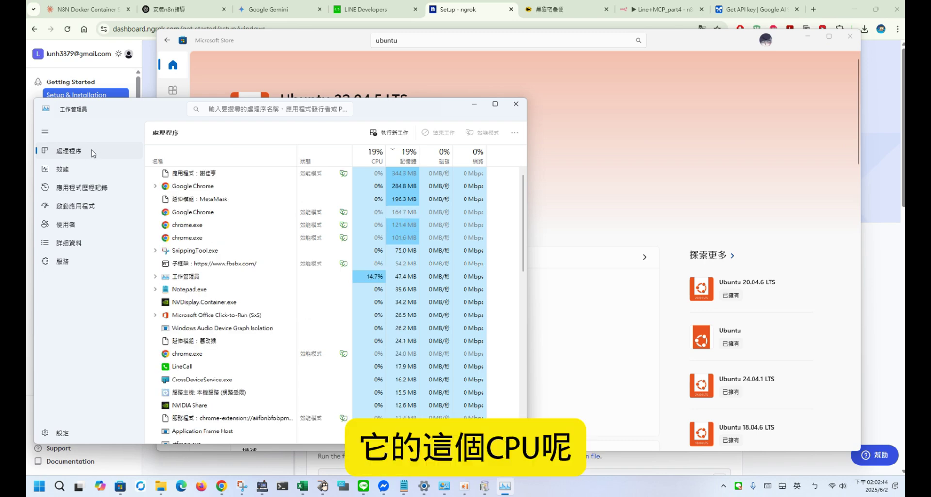
left_click(90, 167)
left_click(208, 166)
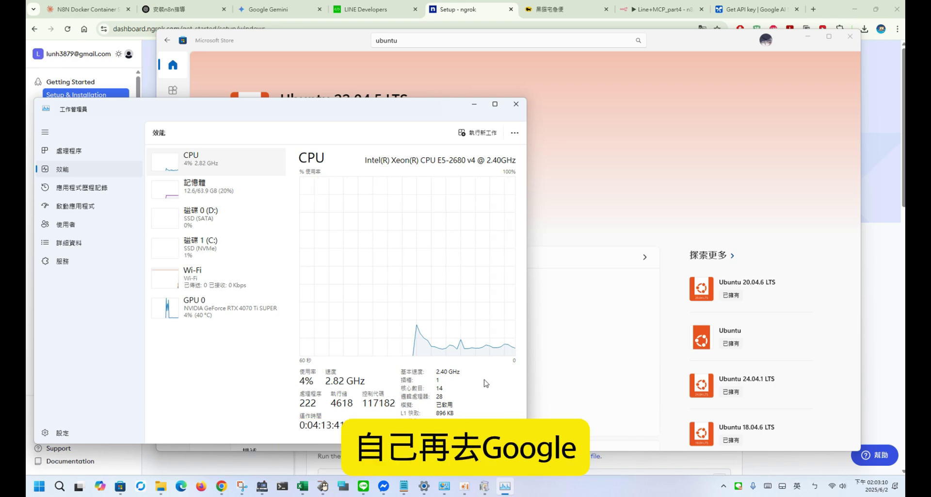
left_click(505, 485)
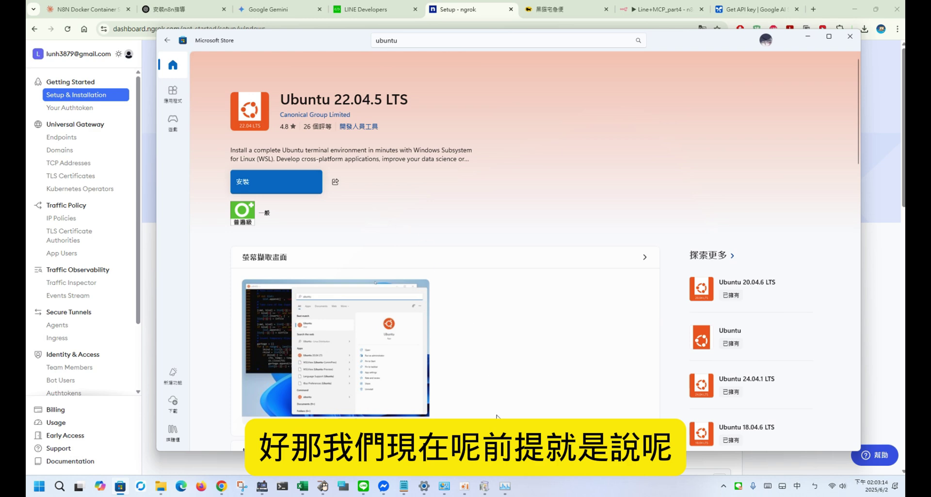
Recheck the virtualization-related entries in the Windows features list and close it without making changes
left_click(484, 485)
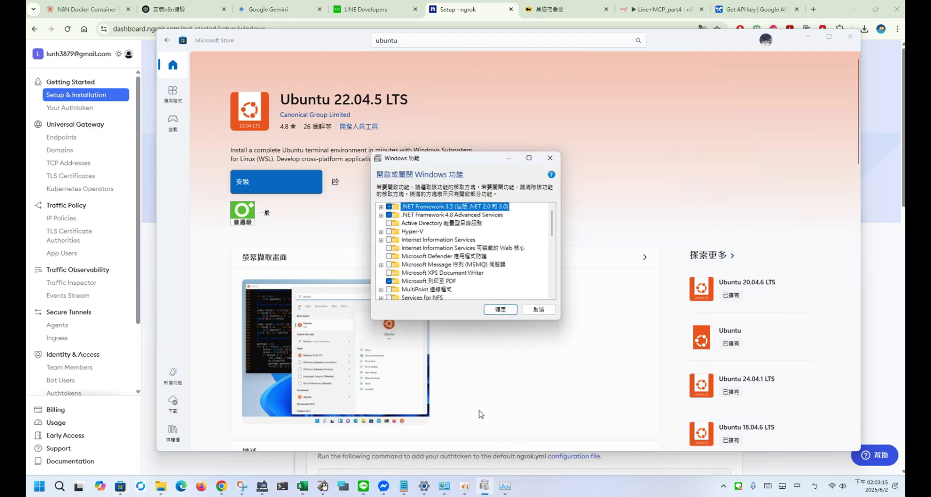
scroll(436, 236, "down", 8)
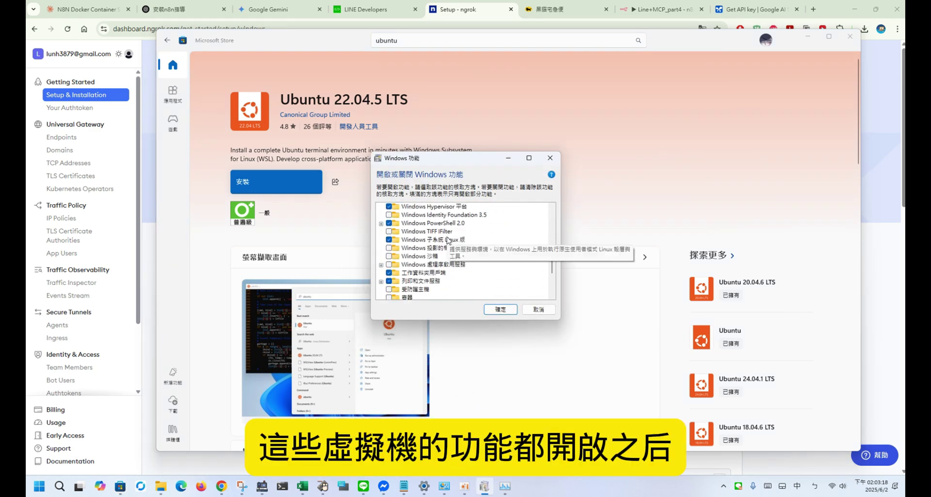
left_click(539, 308)
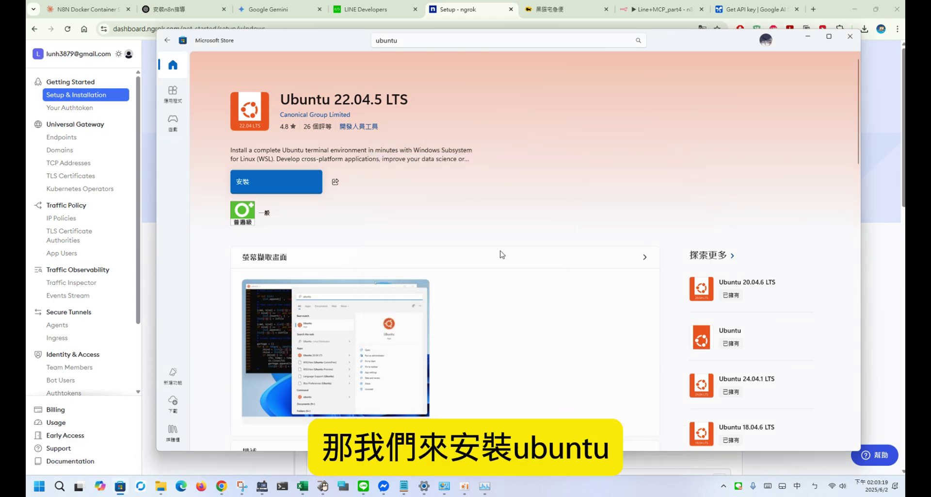
Install Ubuntu 22.04.5 LTS from the Microsoft Store and launch it
left_click(263, 181)
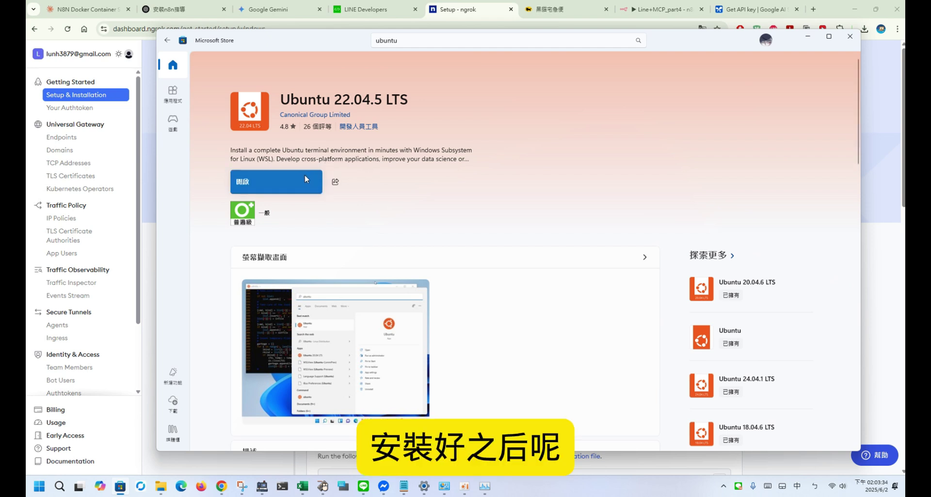
left_click(305, 179)
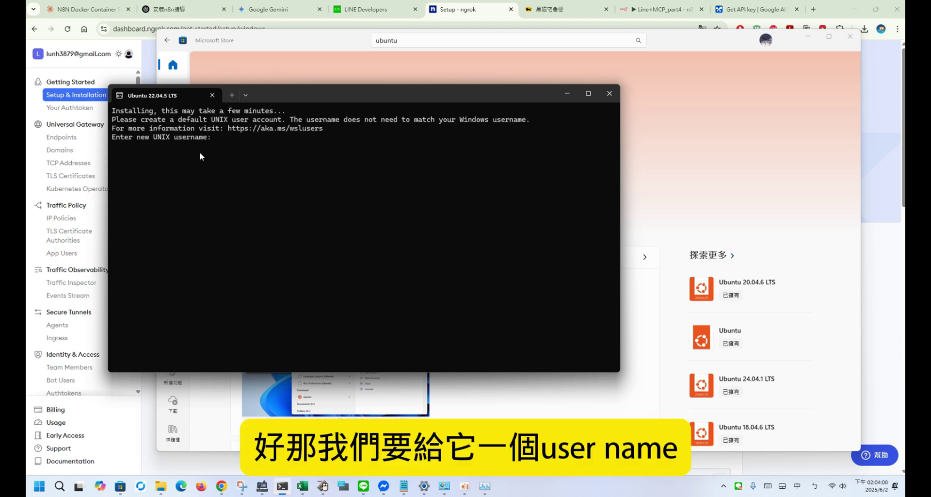
Create the default UNIX user account in the Ubuntu terminal with the username aitool
left_click(322, 485)
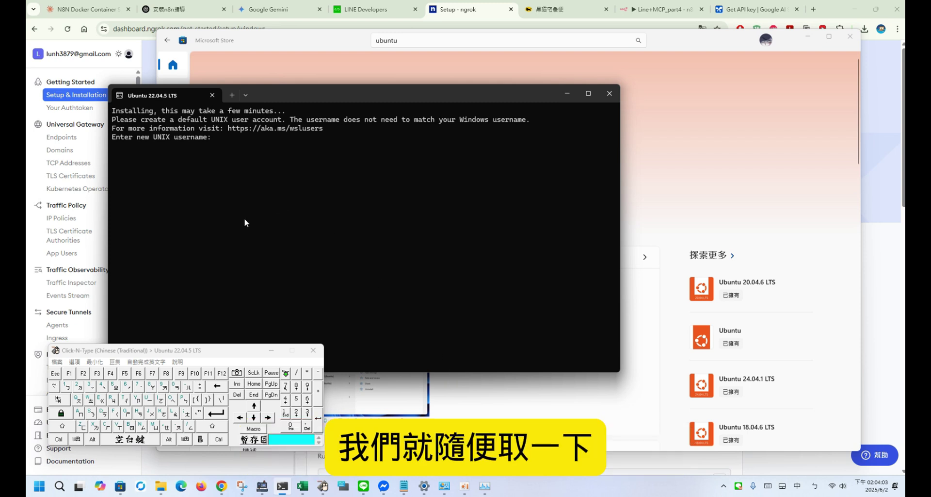
left_click(62, 425)
left_click(79, 413)
left_click(160, 398)
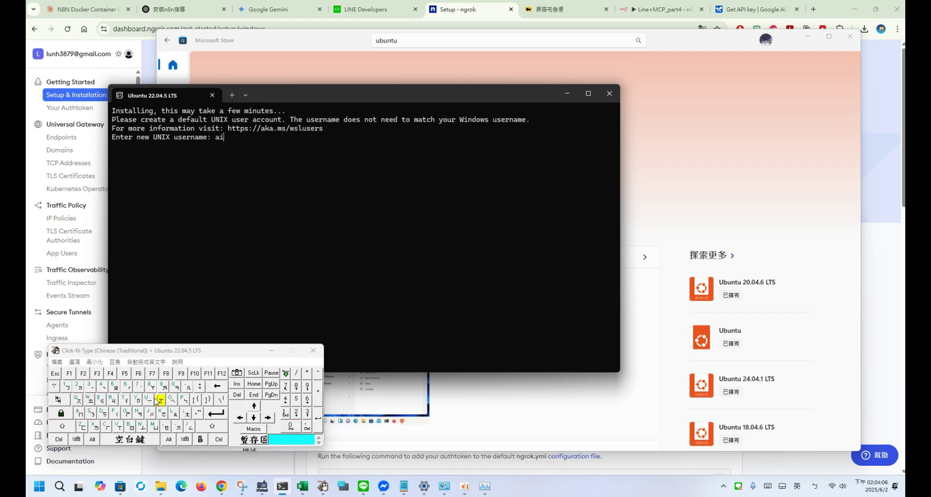
left_click(126, 398)
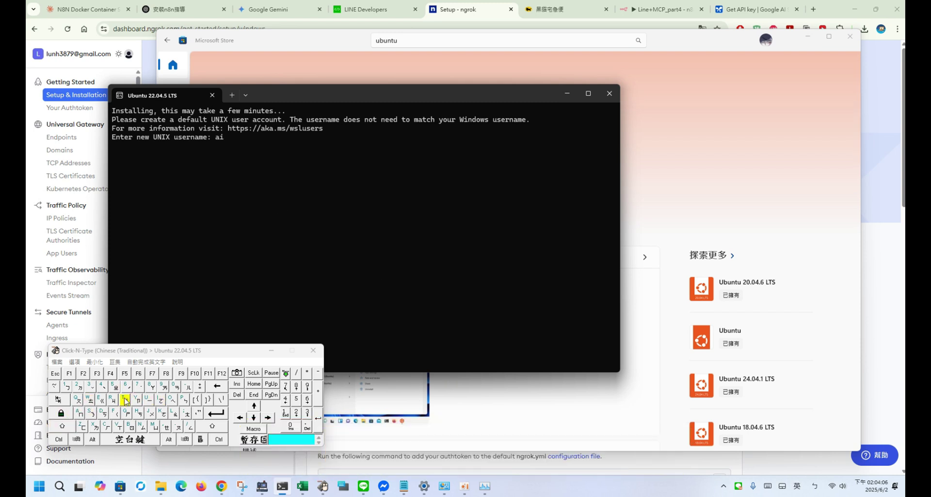
left_click(172, 399)
left_click(172, 399)
left_click(174, 413)
left_click(216, 413)
Enter the new UNIX account's password and retype it to confirm
left_click(292, 427)
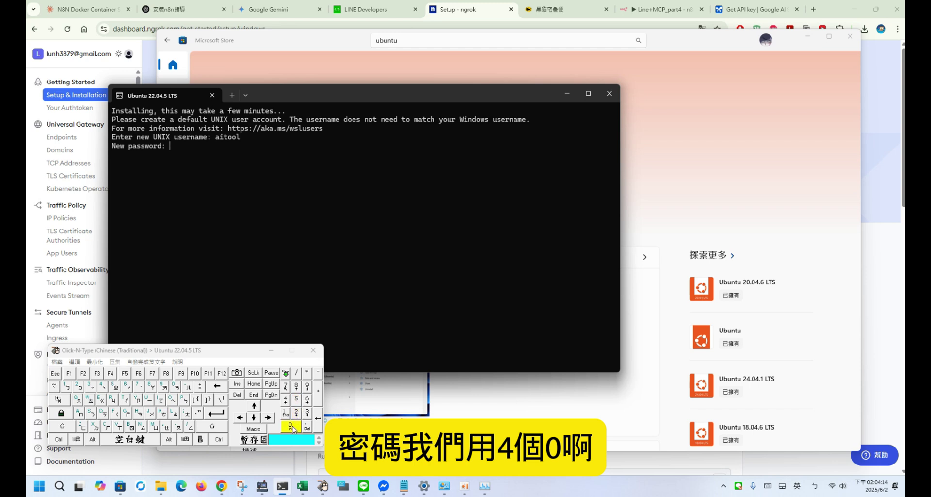
left_click(292, 426)
left_click(291, 427)
left_click(291, 427)
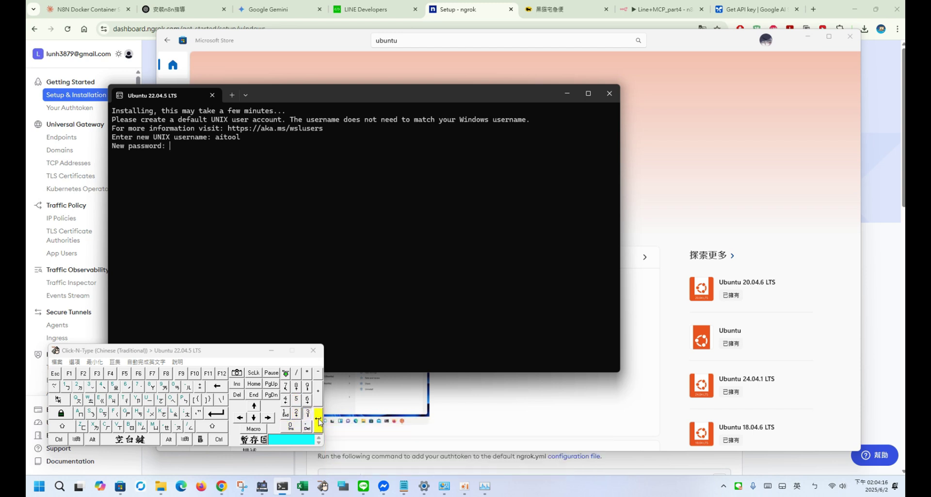
left_click(318, 421)
left_click(292, 426)
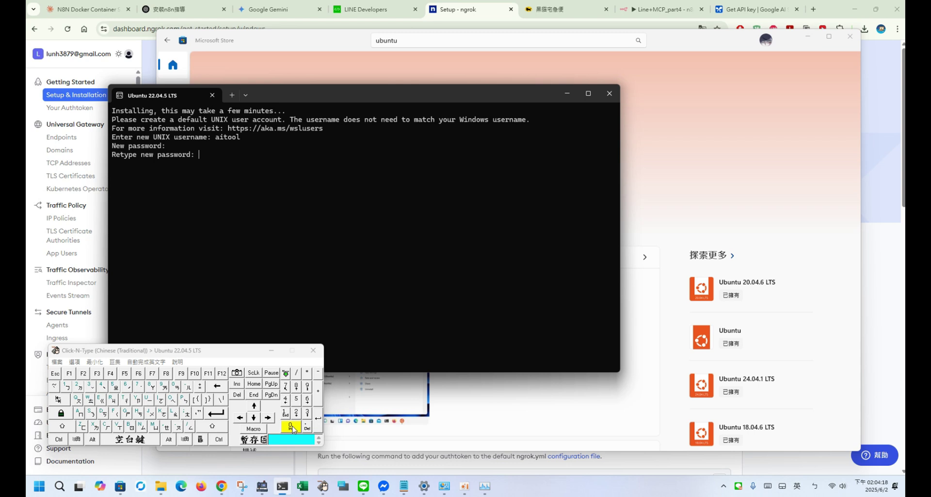
left_click(291, 427)
left_click(292, 427)
left_click(292, 426)
left_click(318, 420)
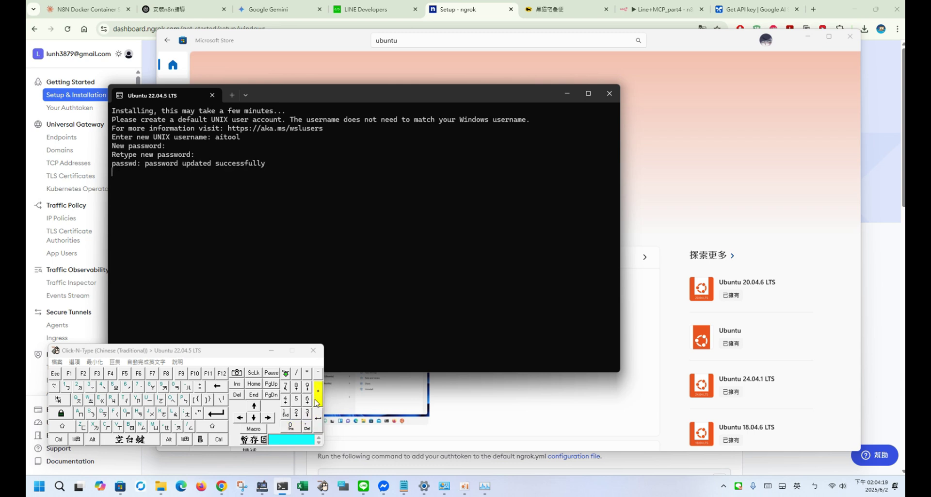
Show the distributions in WSL Toolbox, and find WSL Toolbox Beta in the Microsoft Store by searching for "wsl toolbox"
left_click(280, 349)
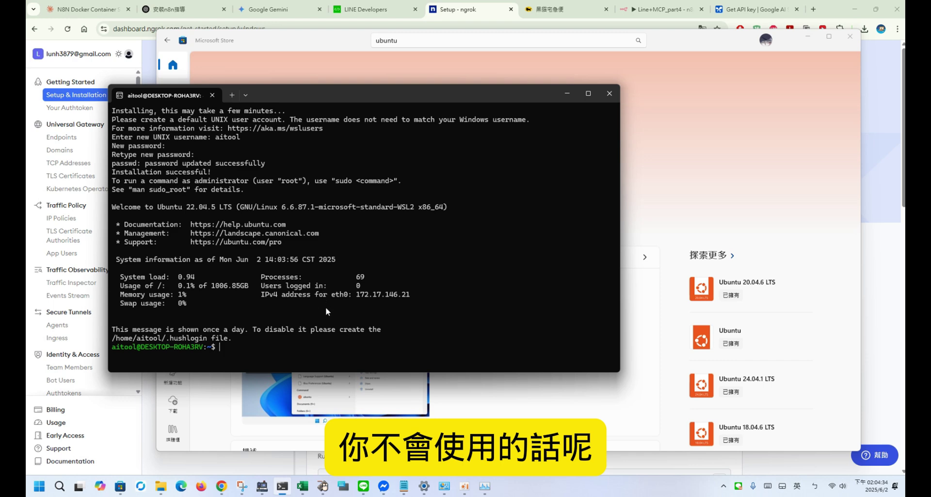
left_click(262, 489)
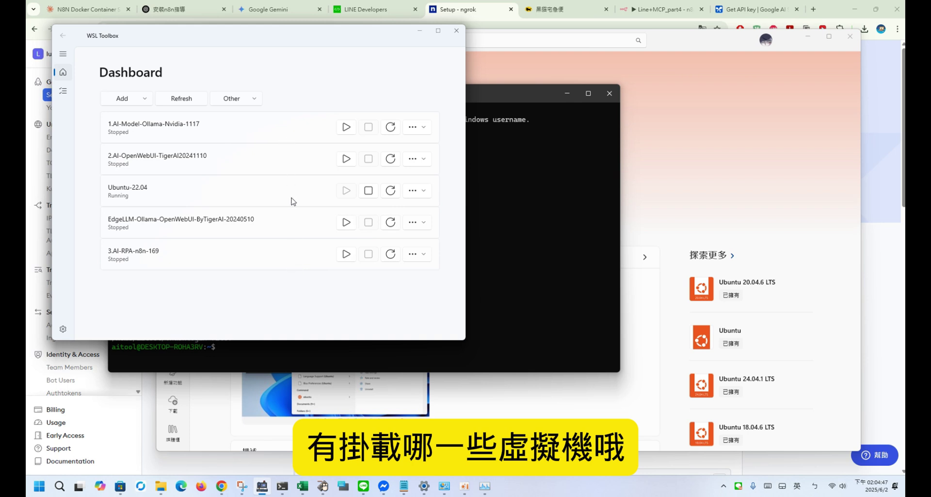
left_click(752, 142)
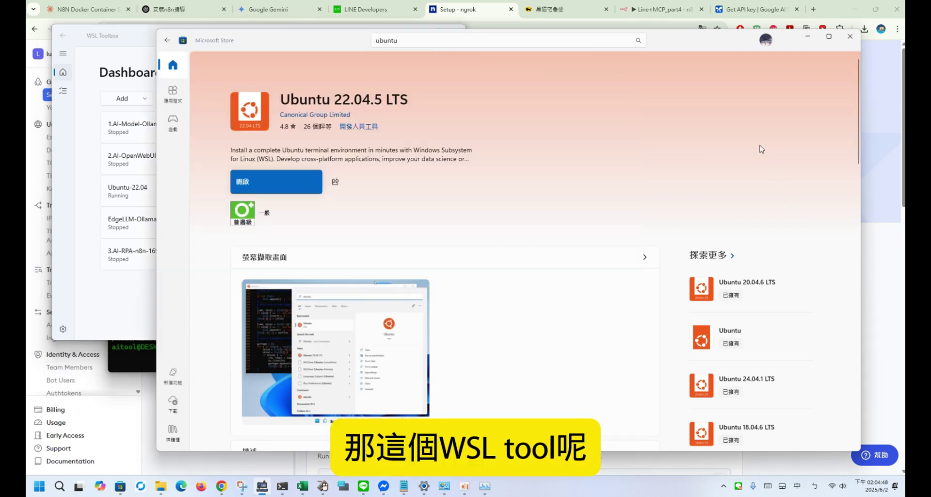
left_click(460, 45)
left_click(322, 486)
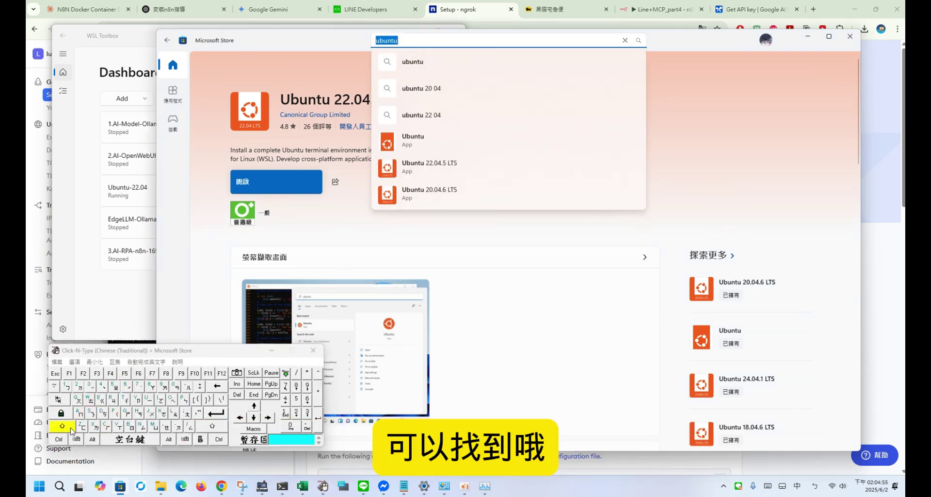
key("shift")
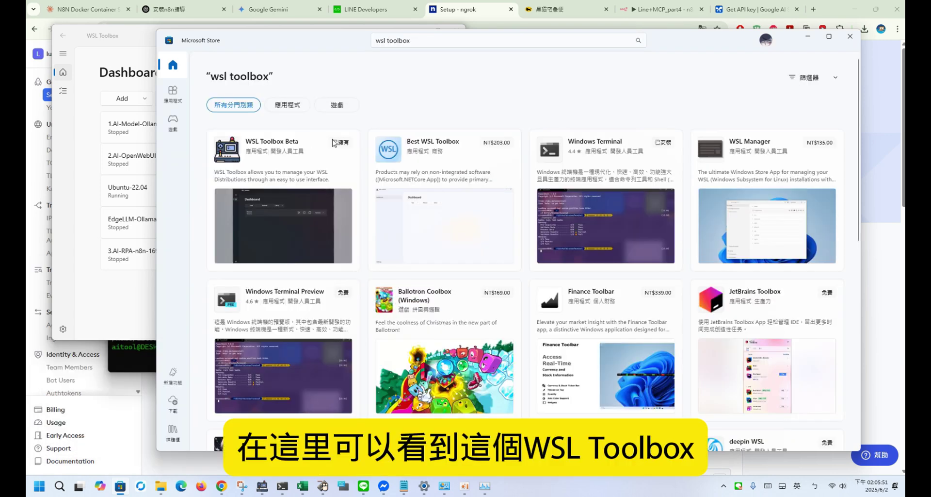
left_click(317, 181)
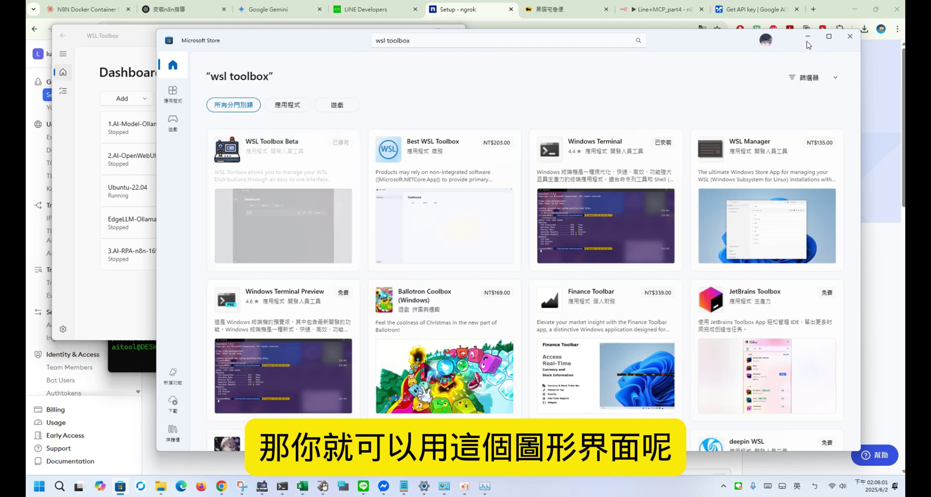
left_click(808, 41)
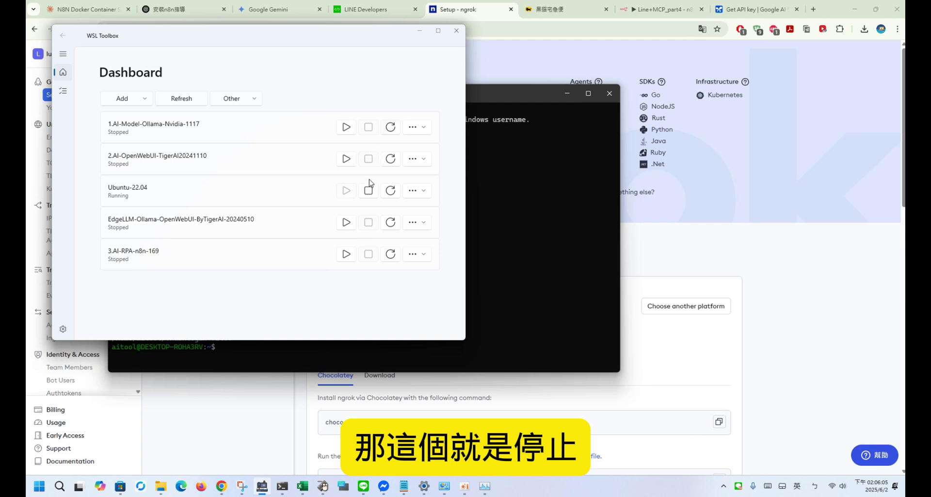
Stop the Ubuntu-22.04 distribution in WSL Toolbox and rename it to aitool
left_click(417, 192)
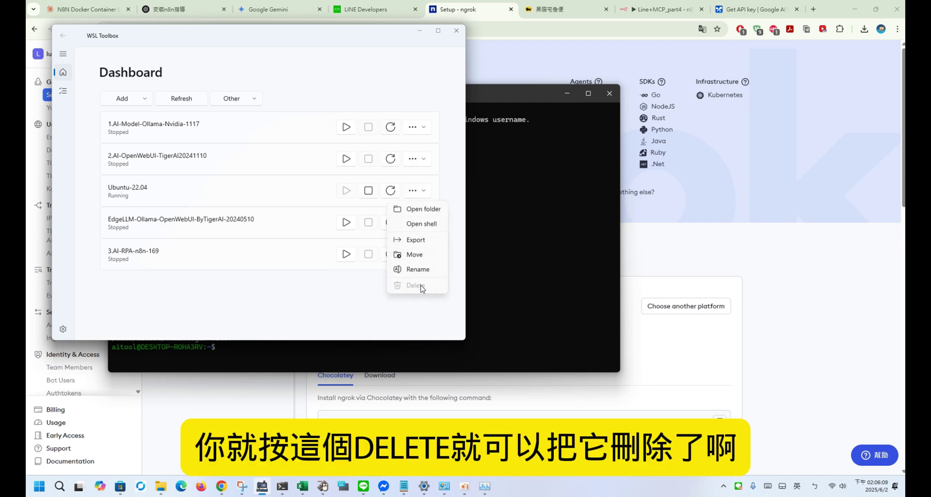
left_click(316, 196)
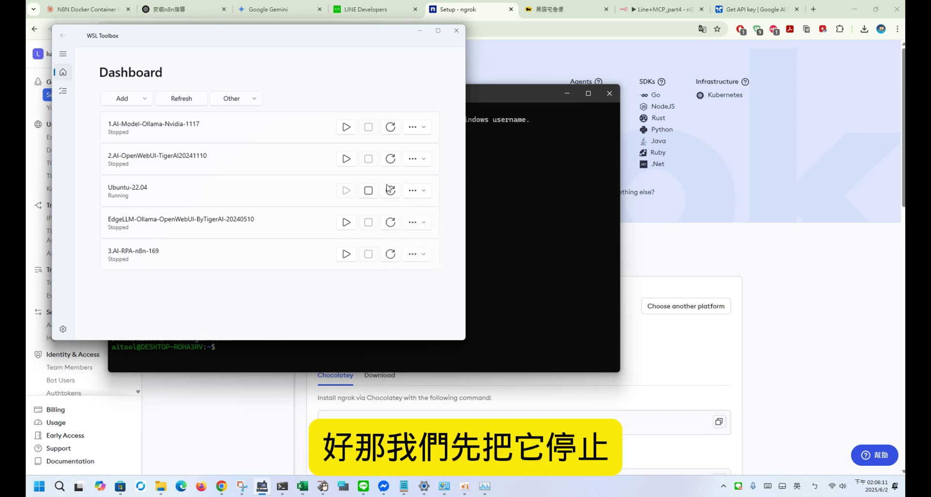
left_click(369, 190)
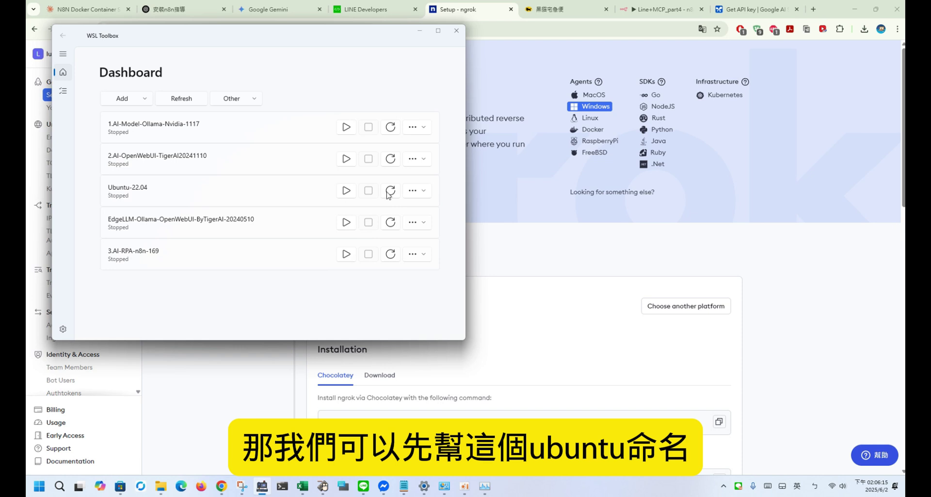
left_click(413, 192)
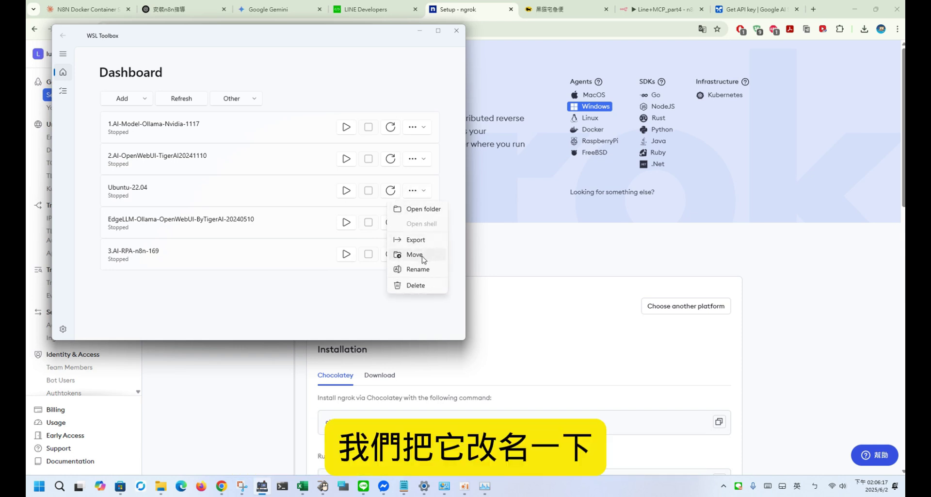
left_click(417, 269)
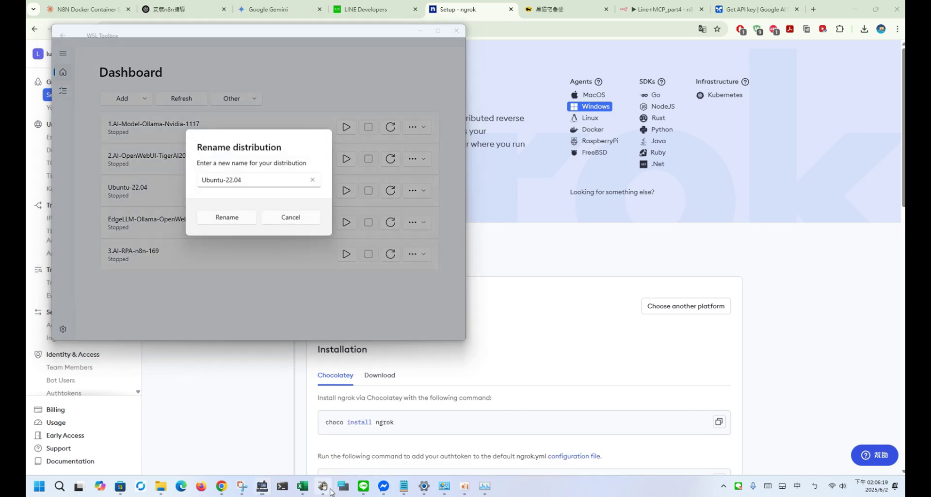
left_click(287, 180)
left_click_drag(267, 178, 174, 277)
left_click(250, 218)
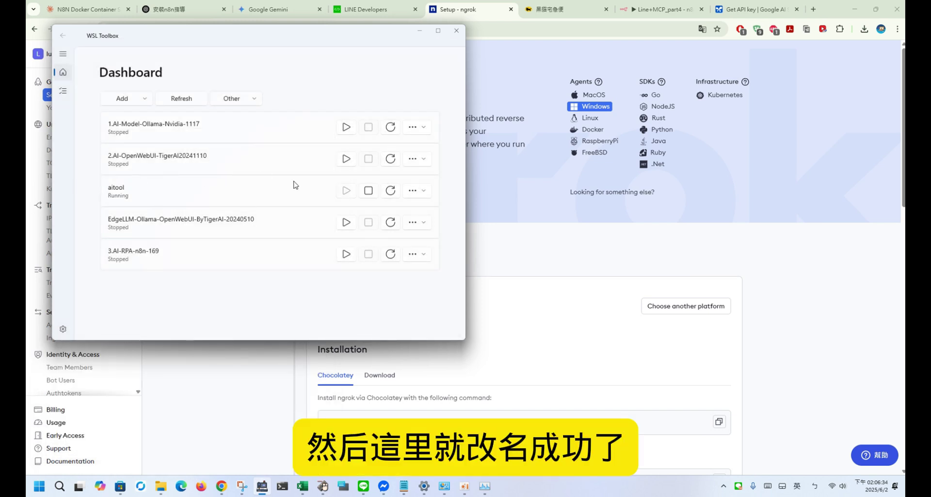
Stop the aitool distribution in WSL Toolbox and open an aitool session in Windows Terminal
left_click(368, 189)
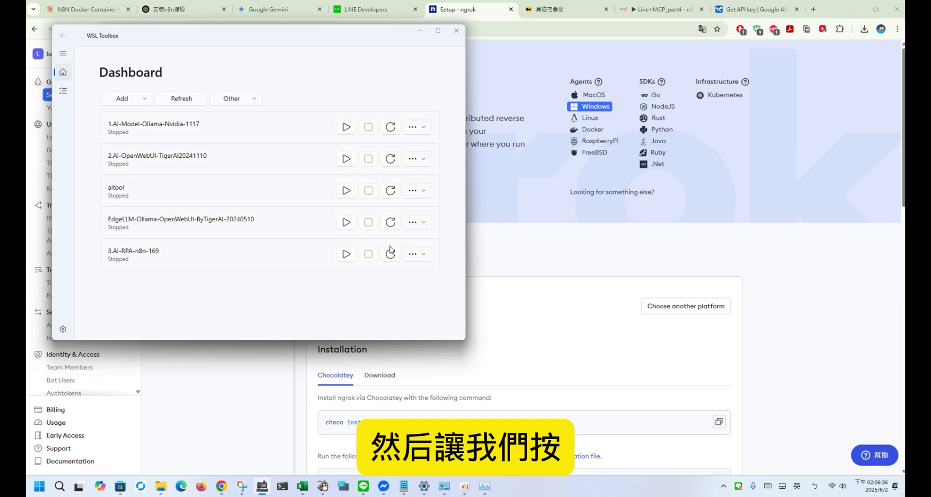
left_click(420, 31)
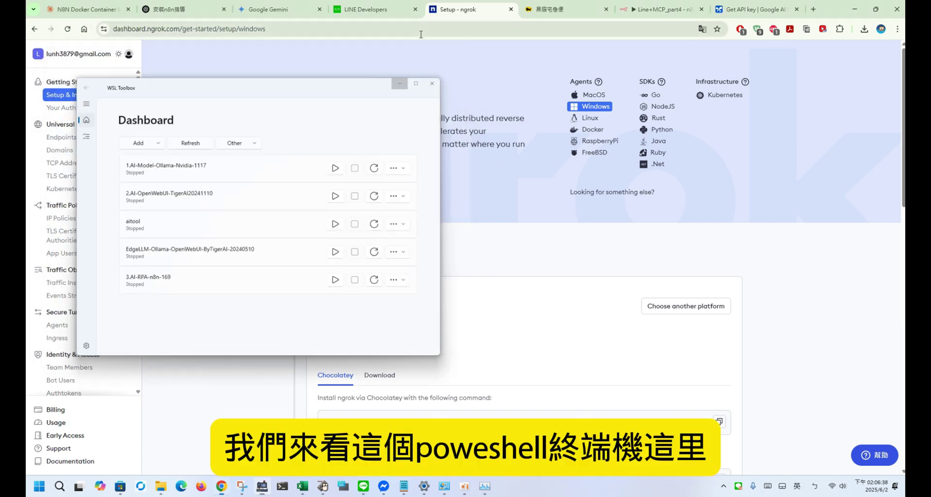
left_click(283, 491)
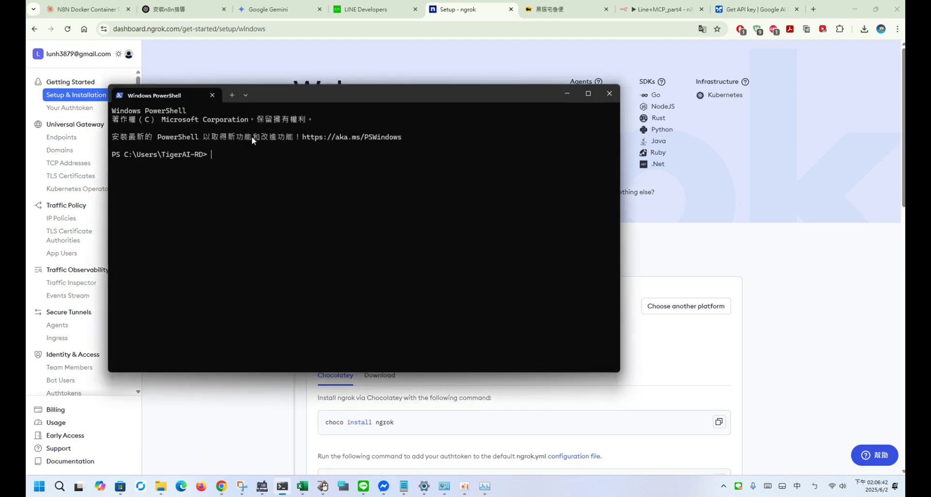
left_click(245, 95)
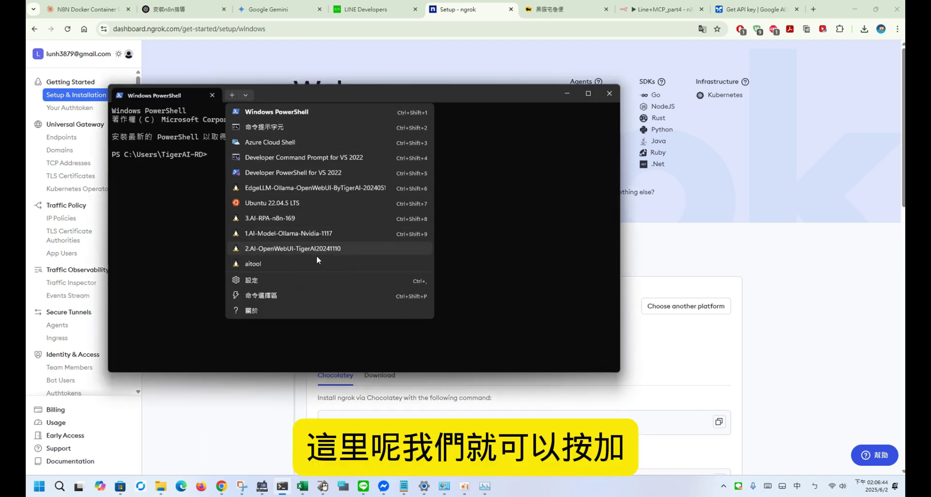
left_click(266, 264)
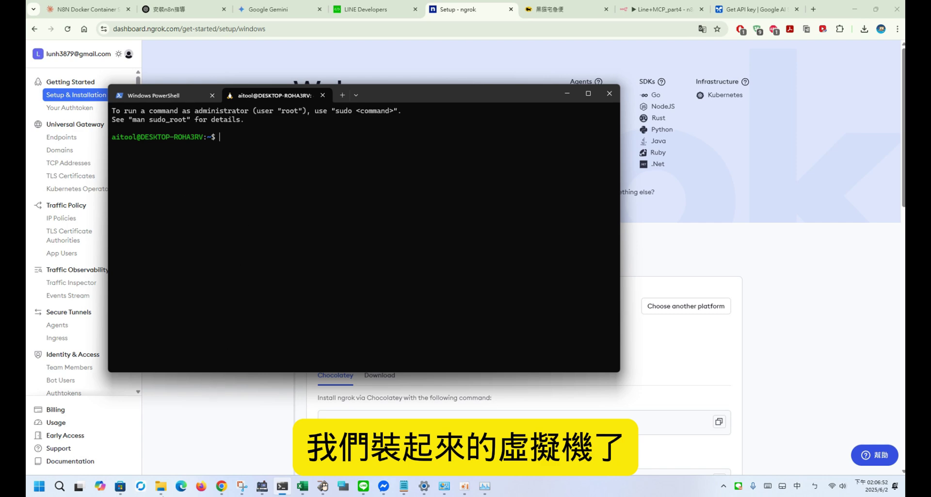
Browse the aitool distribution under Linux in File Explorer and view the contents of its home/aitool folder
mouse_move(161, 486)
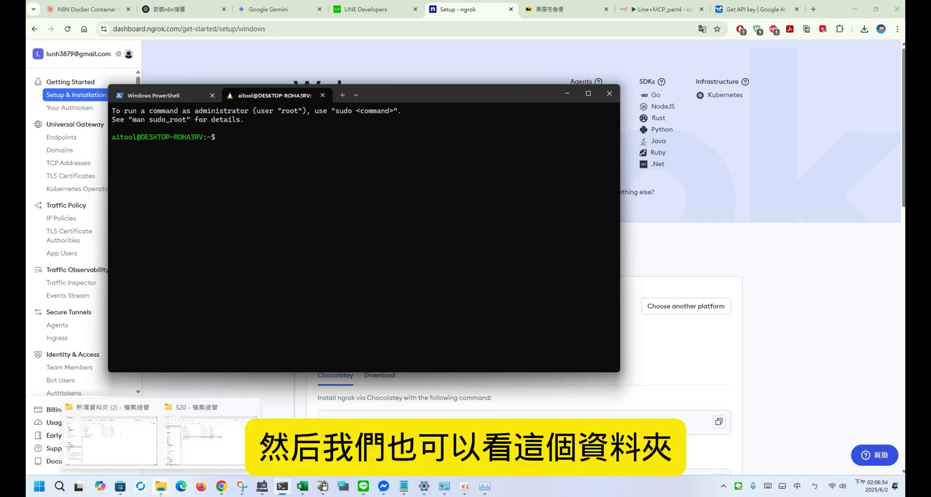
left_click(204, 442)
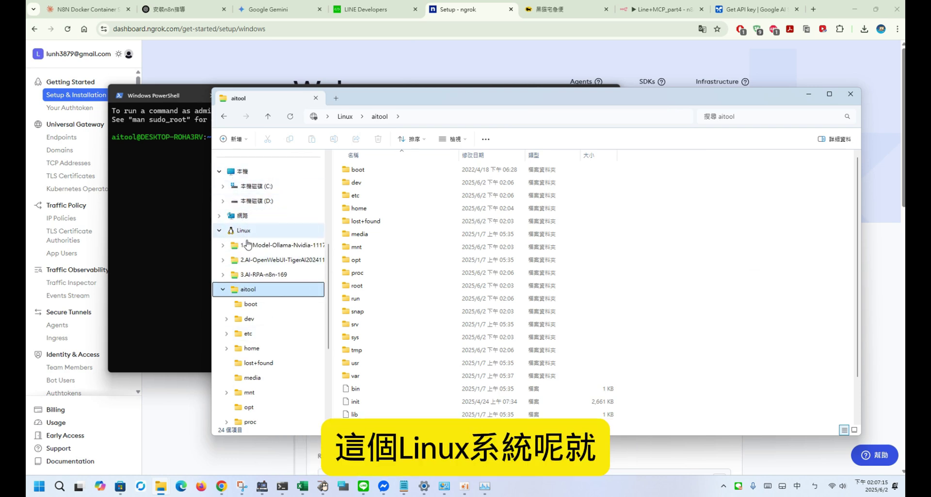
left_click(252, 348)
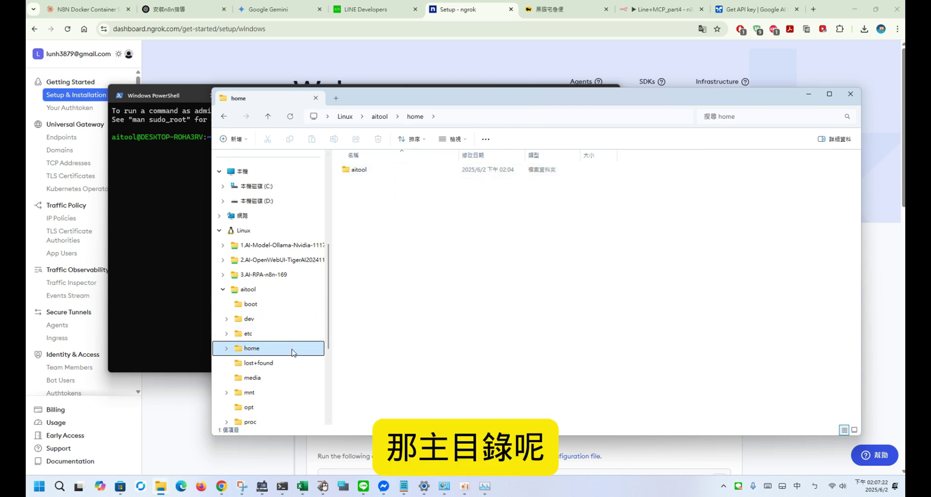
double_click(371, 170)
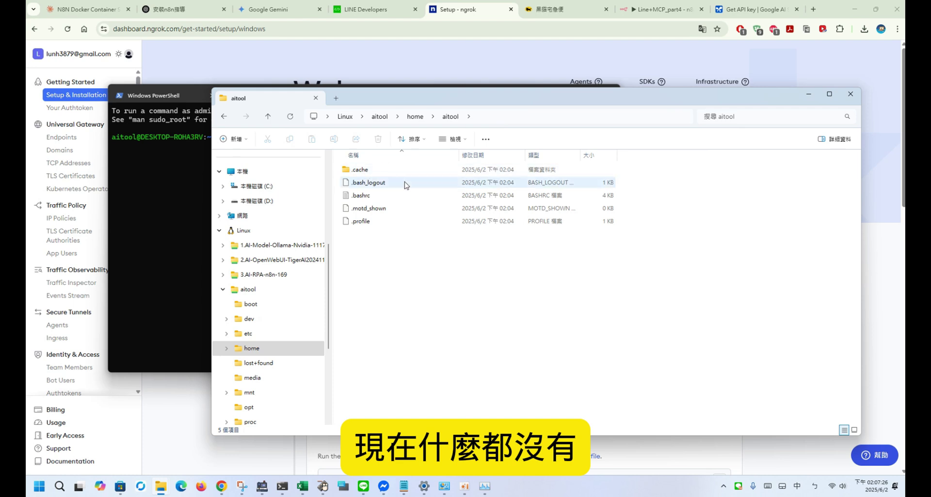
left_click(192, 208)
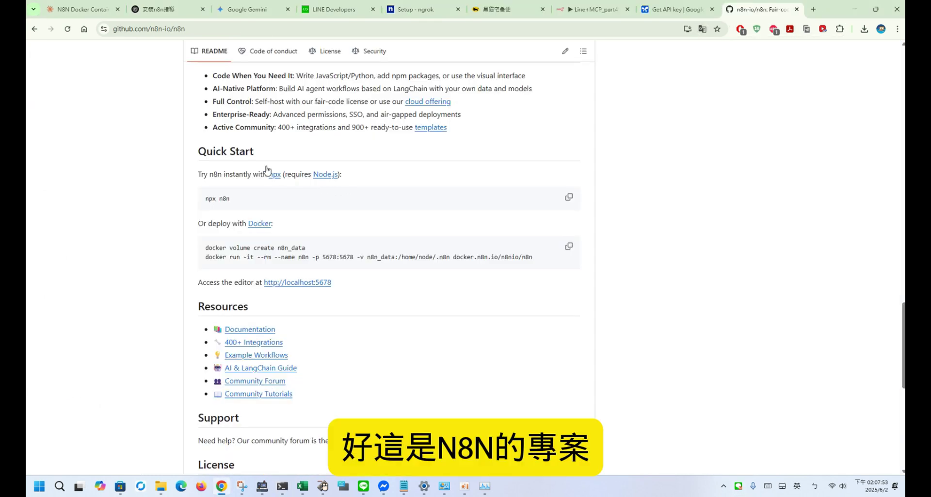
Review the Docker deployment commands in the Quick Start section of the n8n GitHub README
scroll(383, 238, "up", 2)
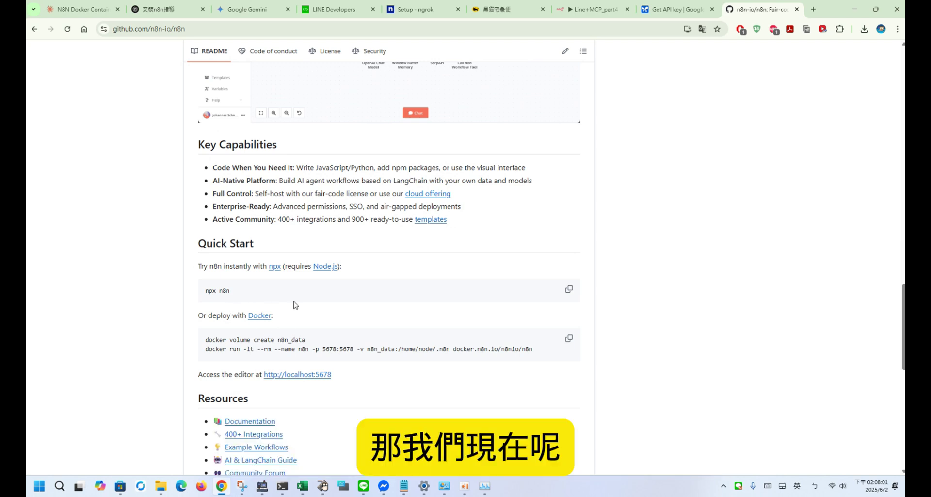
left_click_drag(307, 339, 193, 340)
left_click(193, 340)
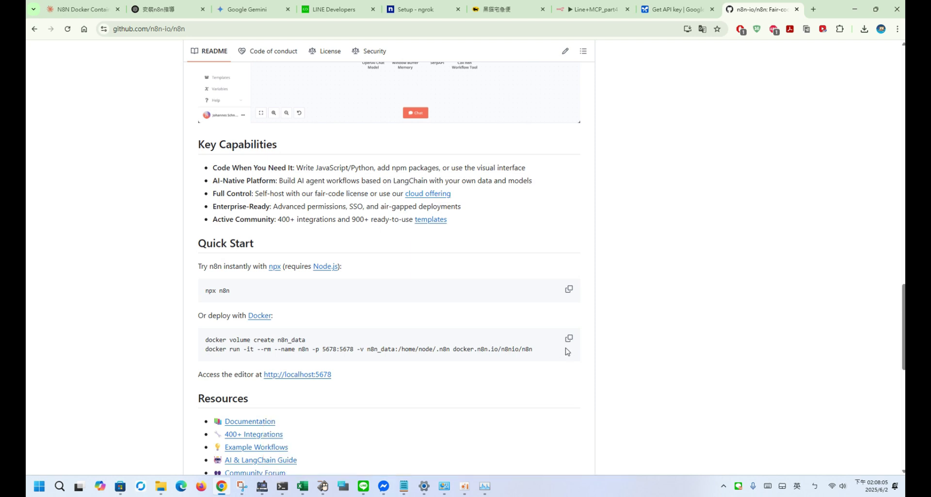
left_click_drag(537, 349, 198, 340)
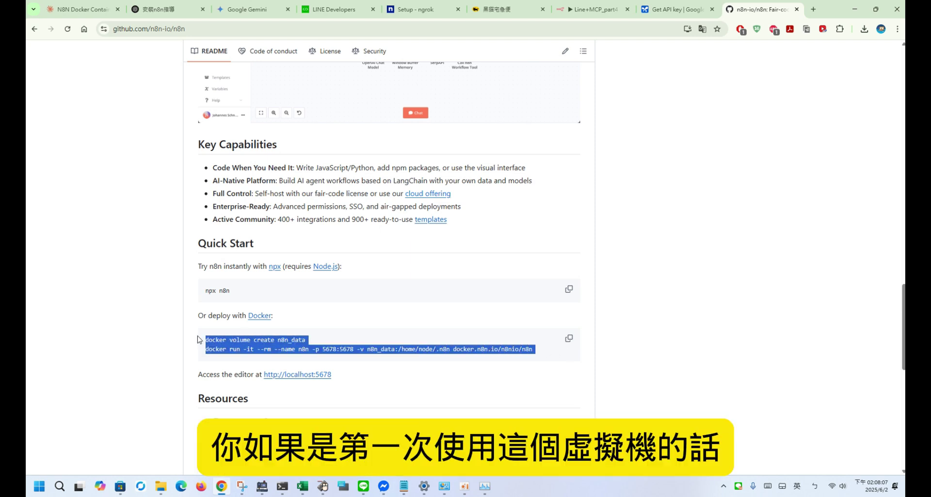
left_click(198, 340)
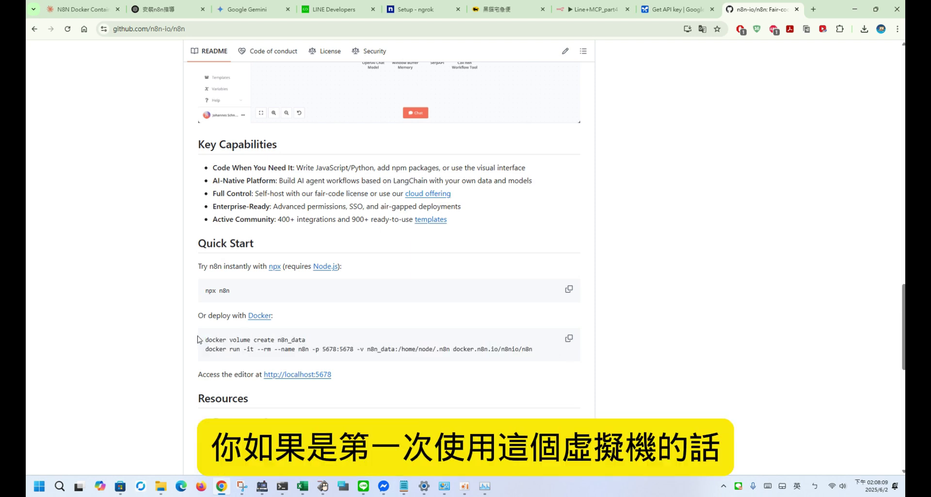
left_click_drag(199, 340, 537, 353)
left_click(537, 354)
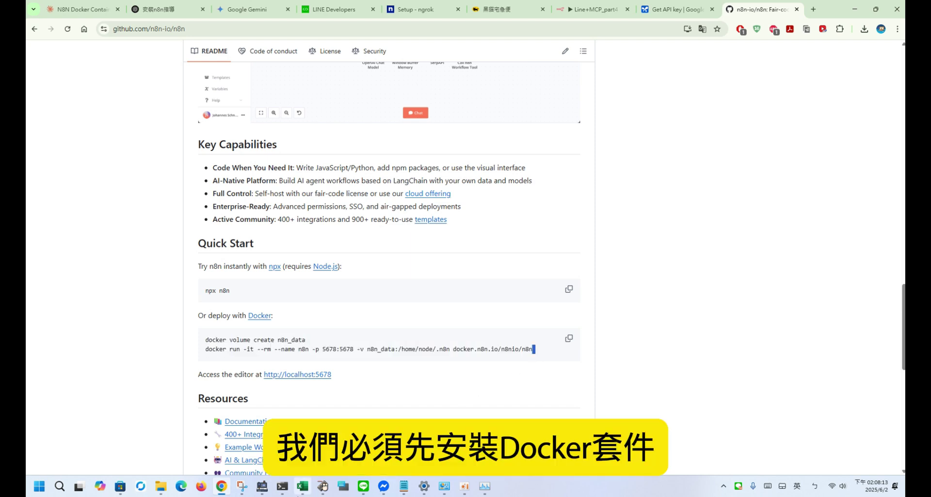
Copy the command "sudo snap install docker" from the Notepad notes and run it in the aitool terminal
left_click(279, 491)
left_click(411, 485)
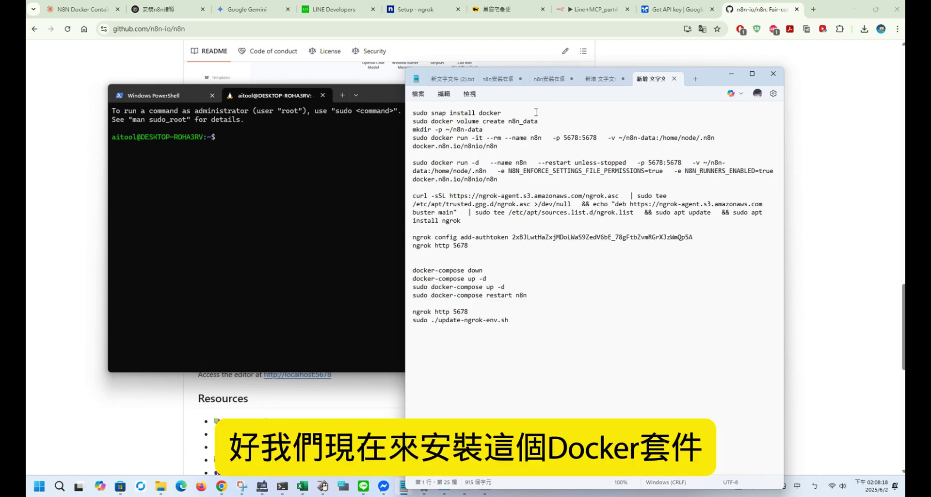
left_click_drag(546, 113, 403, 109)
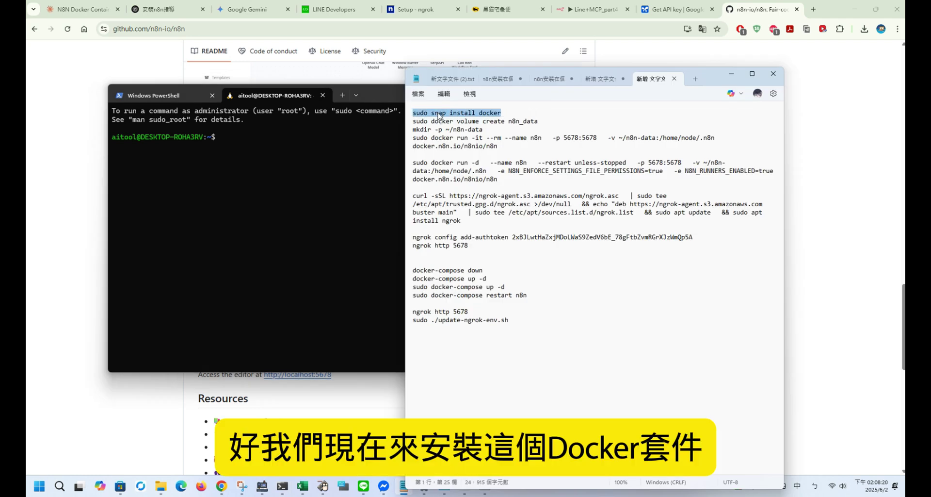
key("ctrl+c")
left_click(149, 184)
key("ctrl+v")
key("Return")
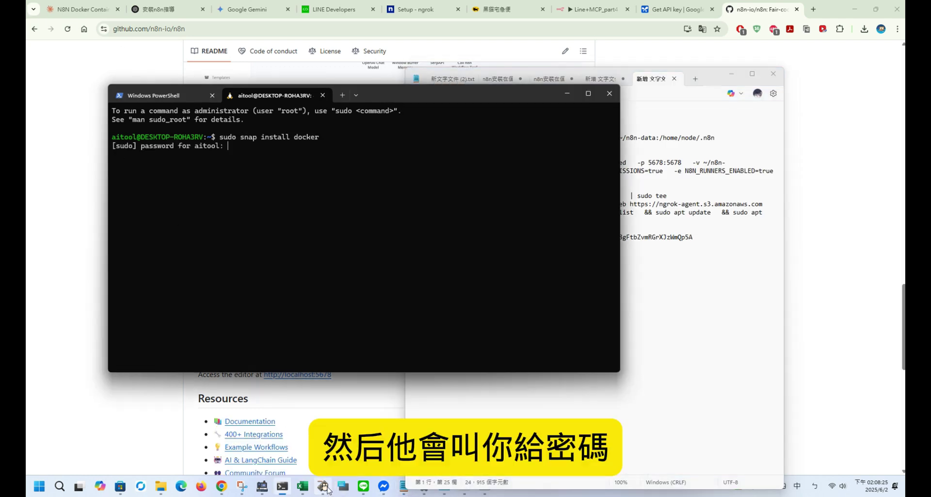
Enter the sudo password for the aitool account to authorize the Docker installation
left_click(323, 485)
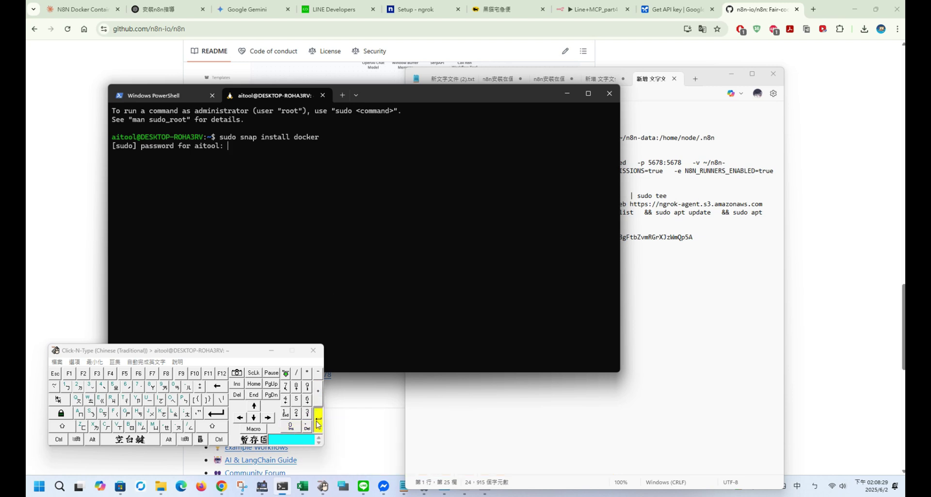
left_click(318, 425)
left_click(323, 485)
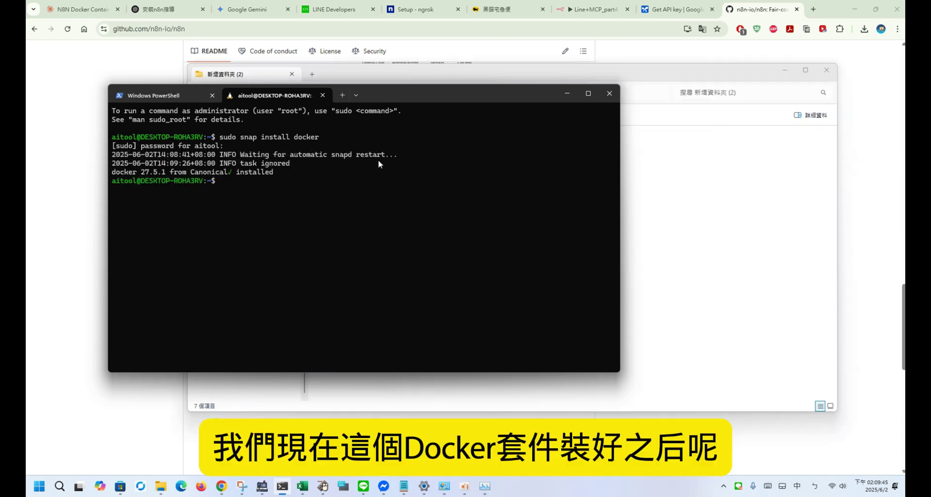
Copy the Documents, n8n-data, Pictures and Videos folders plus .env and docker-compose.yml from 新增資料夾 (2) into the home/aitool folder under Linux
left_click(710, 193)
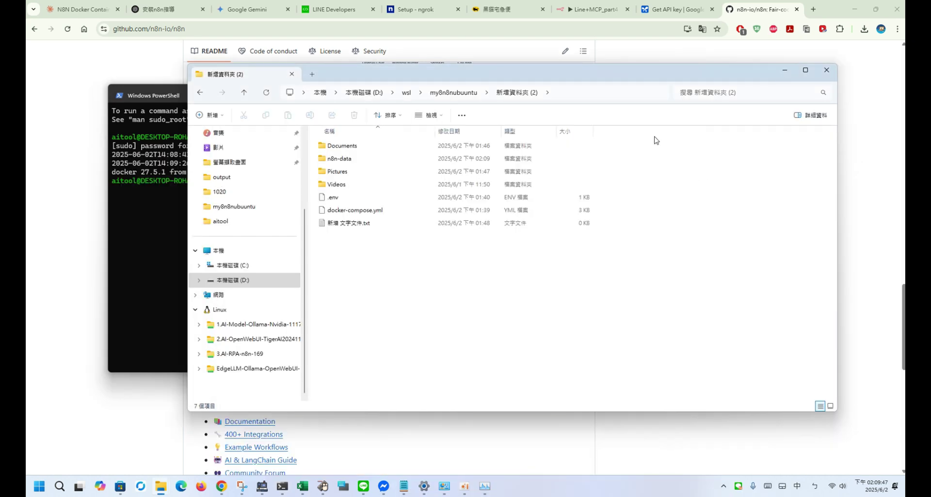
left_click_drag(637, 149, 320, 214)
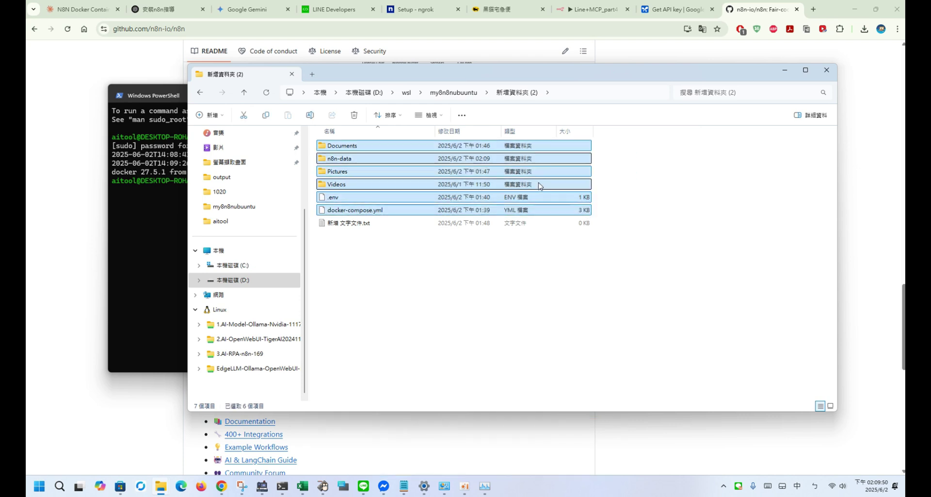
right_click(472, 146)
key("Escape")
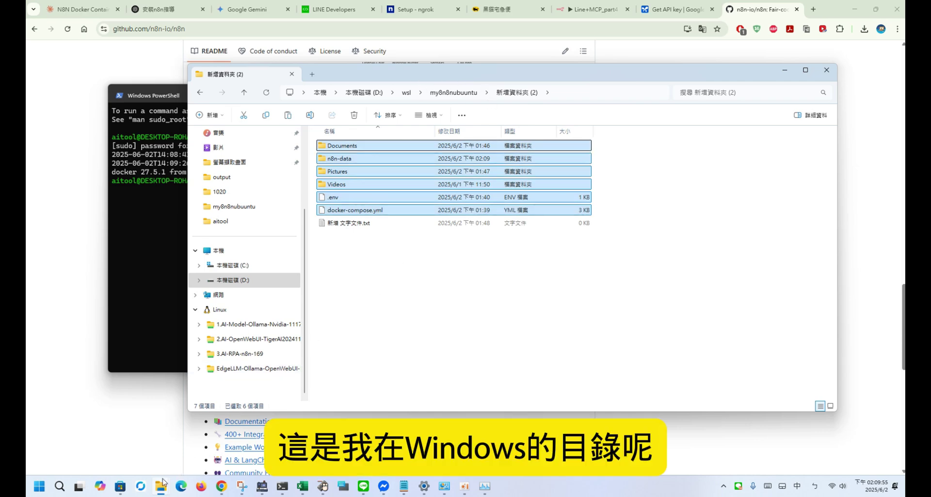
mouse_move(160, 486)
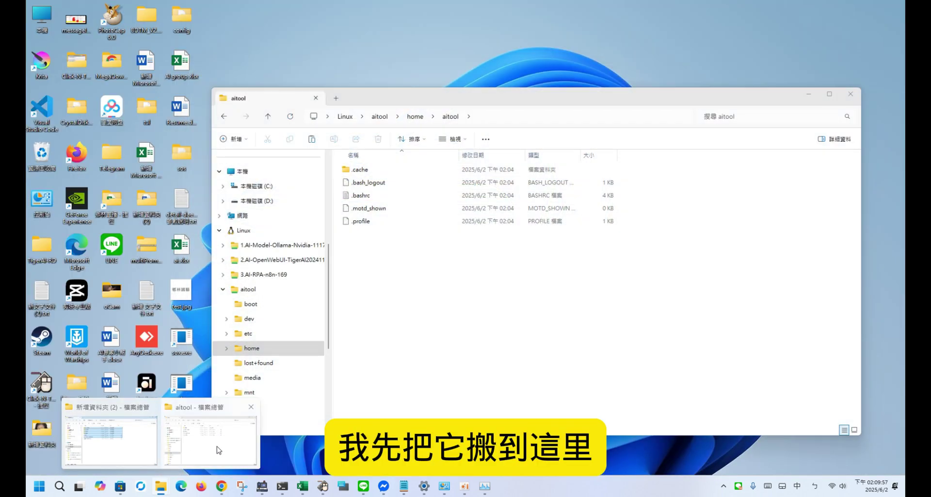
left_click(210, 439)
right_click(545, 273)
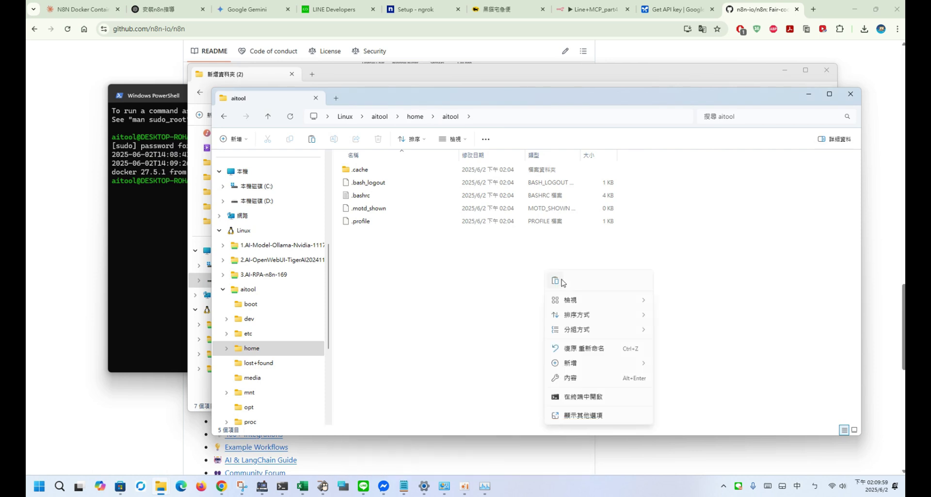
left_click(562, 280)
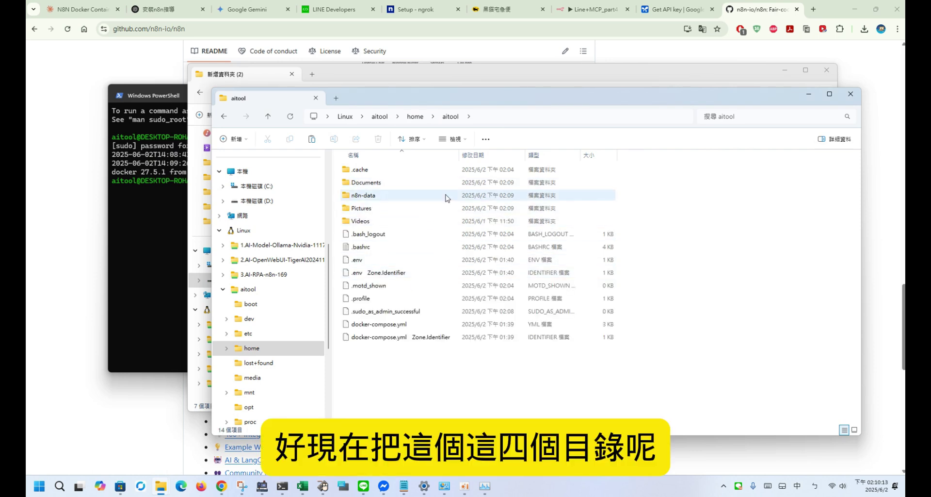
Copy the command "docker volume create n8n_data" from the Quick Start section of the n8n GitHub README
left_click(402, 196)
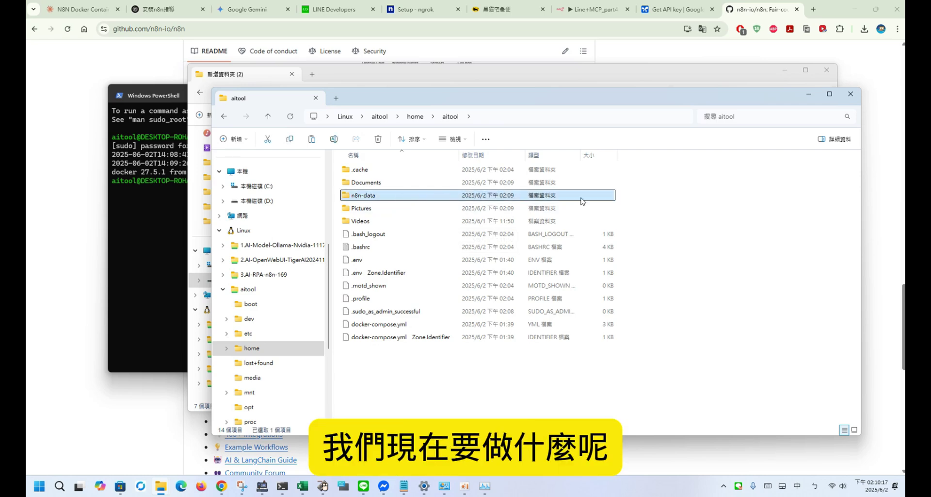
left_click(404, 485)
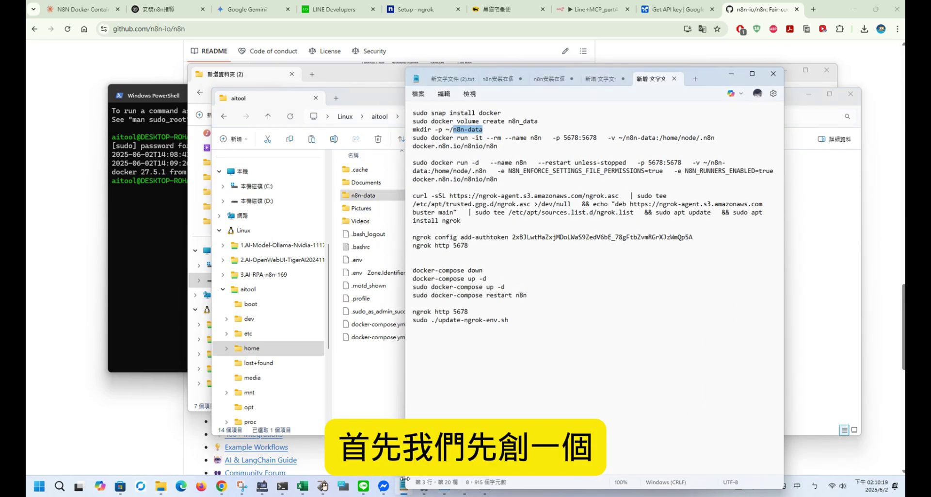
left_click(126, 413)
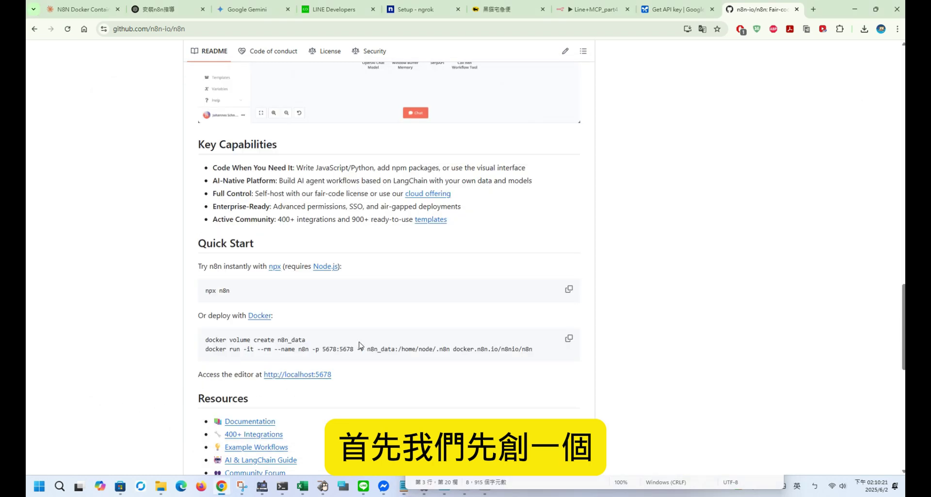
left_click_drag(361, 343, 204, 338)
right_click(245, 339)
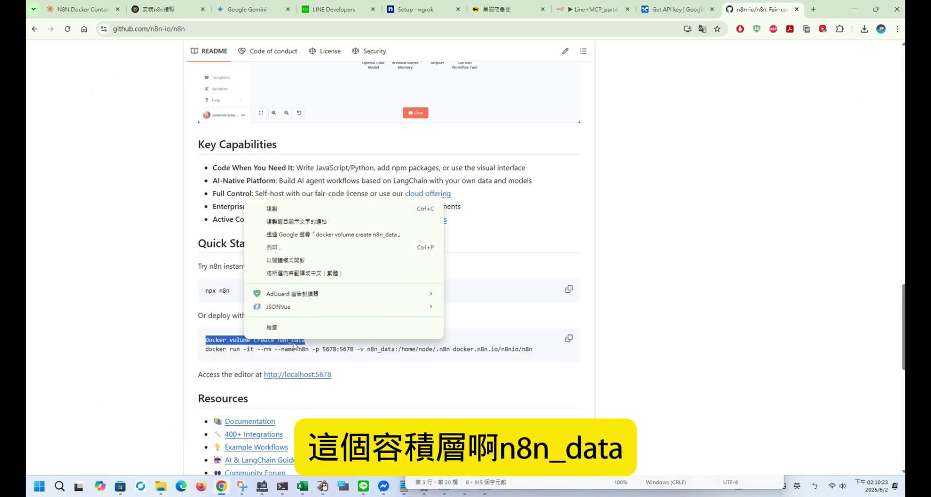
left_click(388, 212)
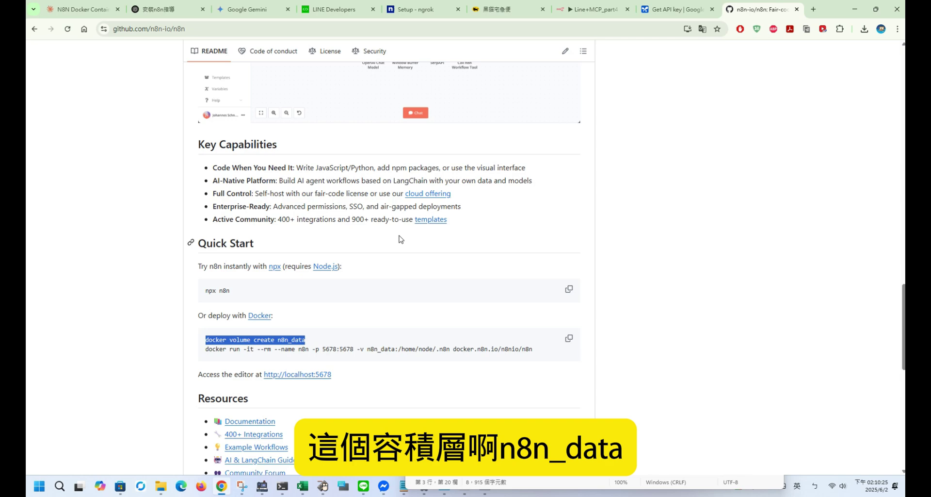
Copy "sudo docker volume create n8n_data" from the Notepad notes and run it in the aitool terminal
left_click(417, 488)
right_click(485, 54)
left_click(529, 88)
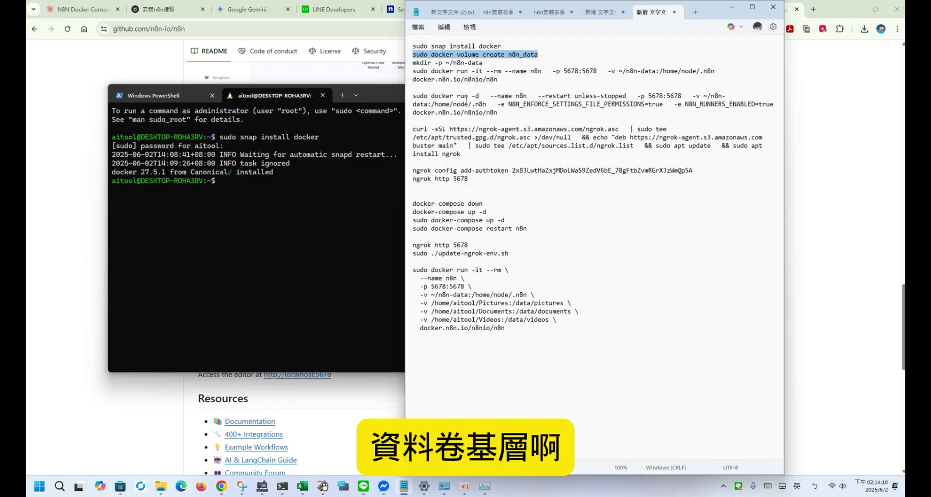
right_click(328, 196)
key("Return")
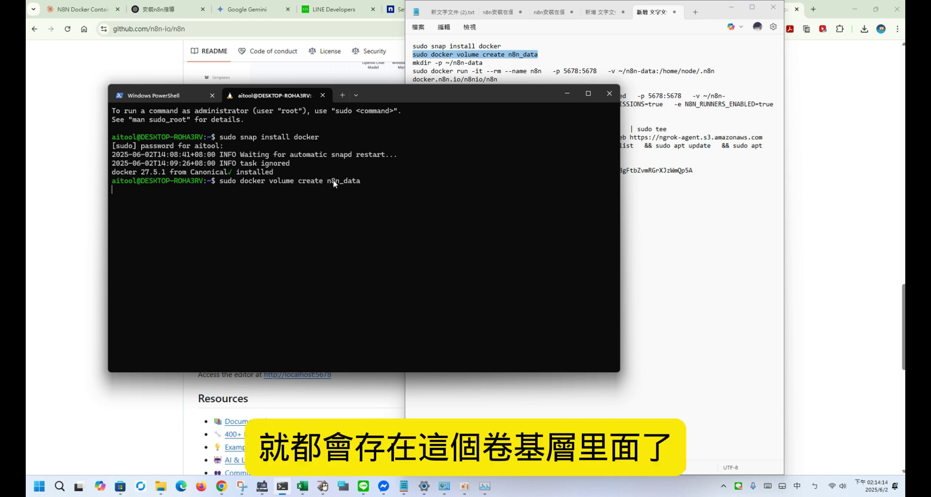
left_click_drag(327, 189, 119, 193)
Review the docker run command in the n8n README's Quick Start, then return to the home/aitool folder in File Explorer
left_click(103, 225)
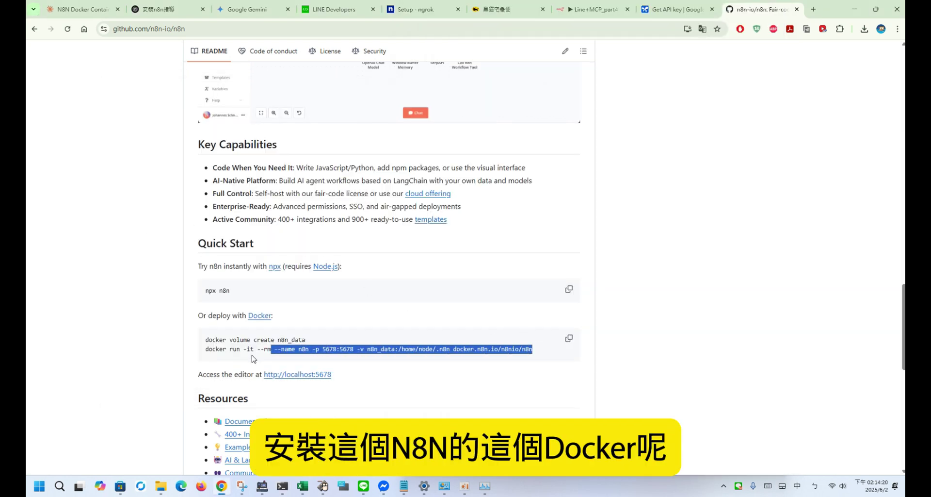
left_click_drag(542, 350, 194, 349)
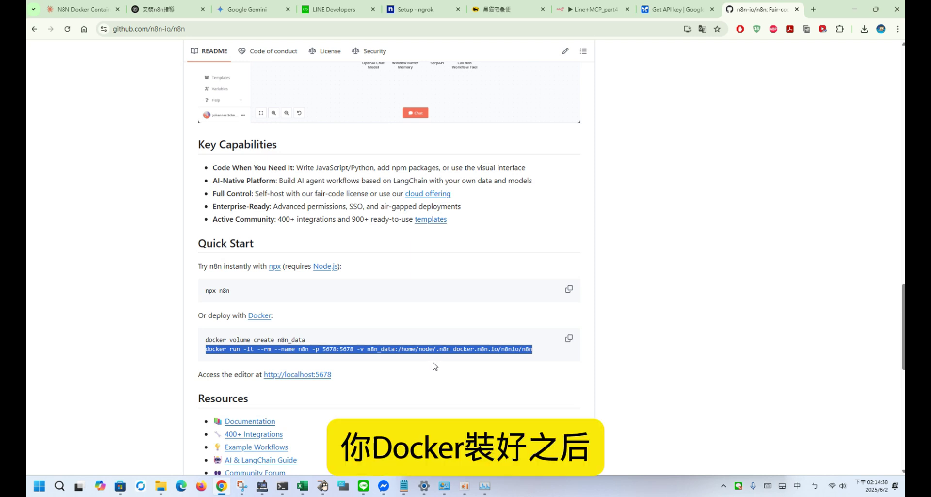
left_click(169, 487)
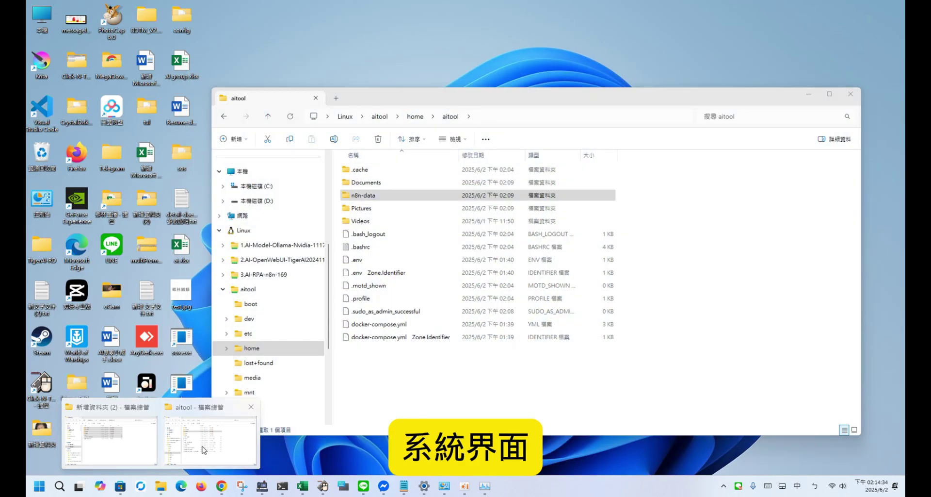
left_click(210, 439)
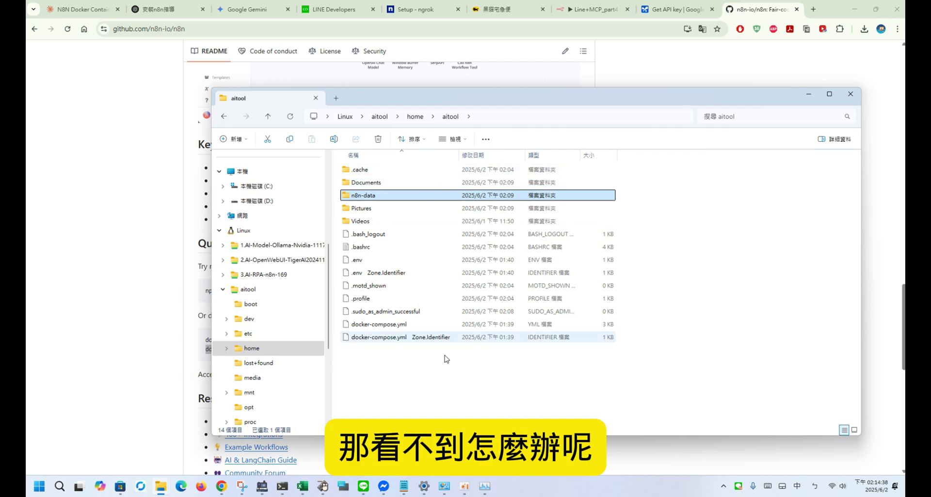
Examine how the docker run command in the Notepad notes maps ~/n8n-data to /home/node/.n8n
left_click(410, 483)
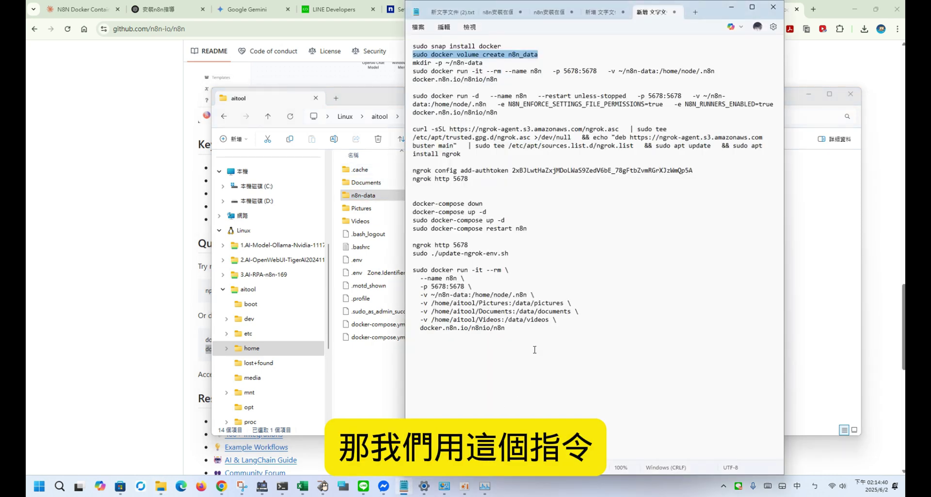
left_click(546, 294)
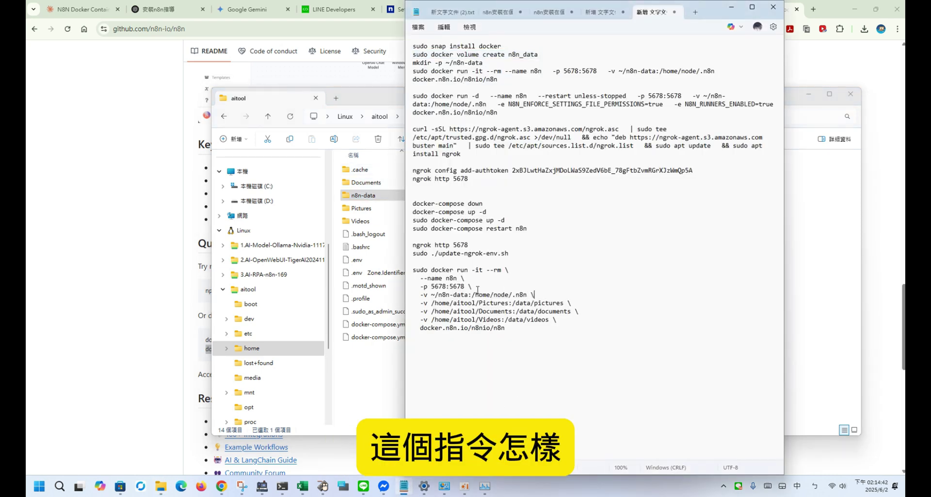
left_click(436, 294)
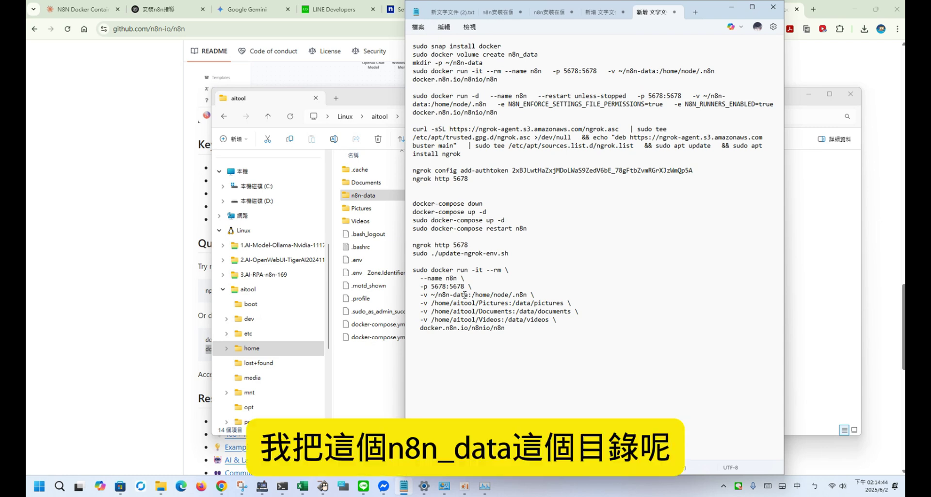
left_click_drag(468, 294, 437, 294)
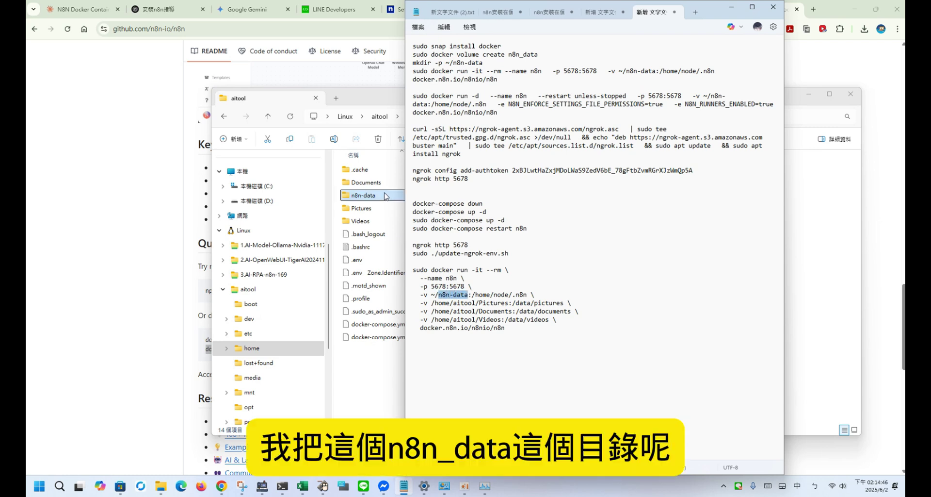
left_click_drag(539, 294, 467, 294)
left_click_drag(552, 288, 471, 295)
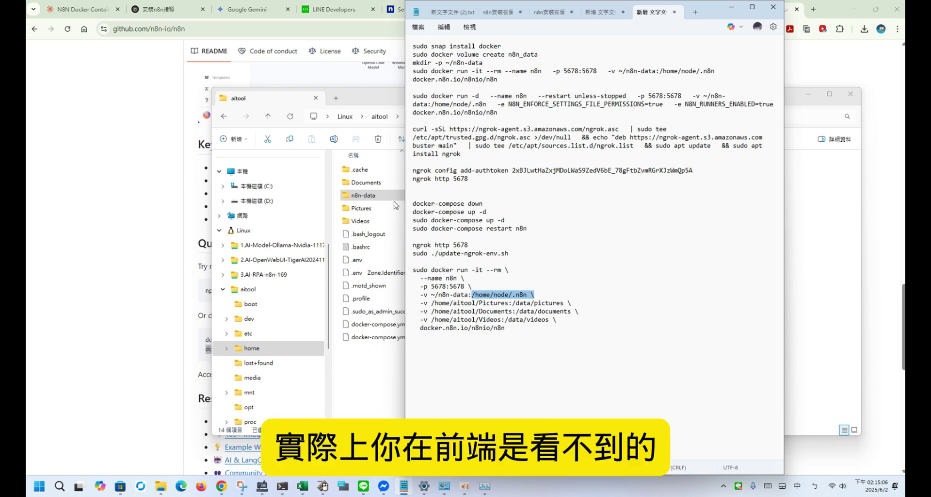
View the contents of the n8n-data folder in File Explorer and go back to home/aitool
scroll(298, 245, "down", 4)
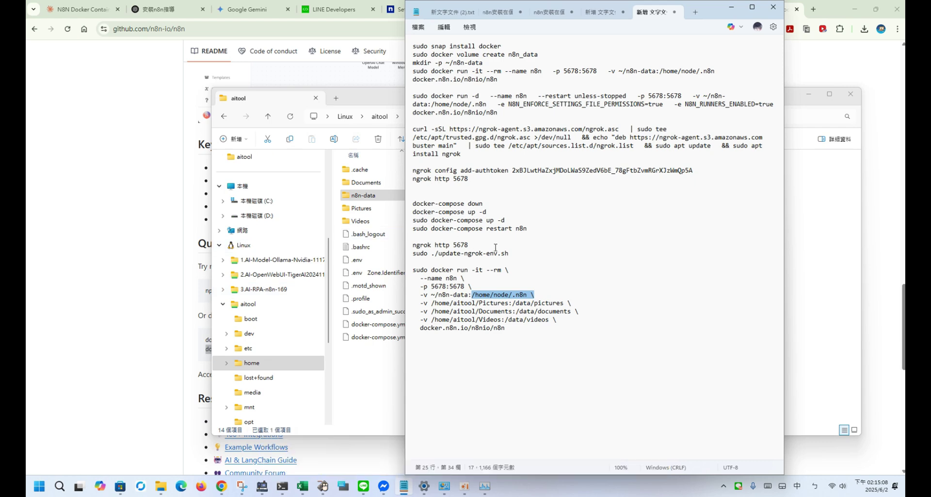
left_click(366, 198)
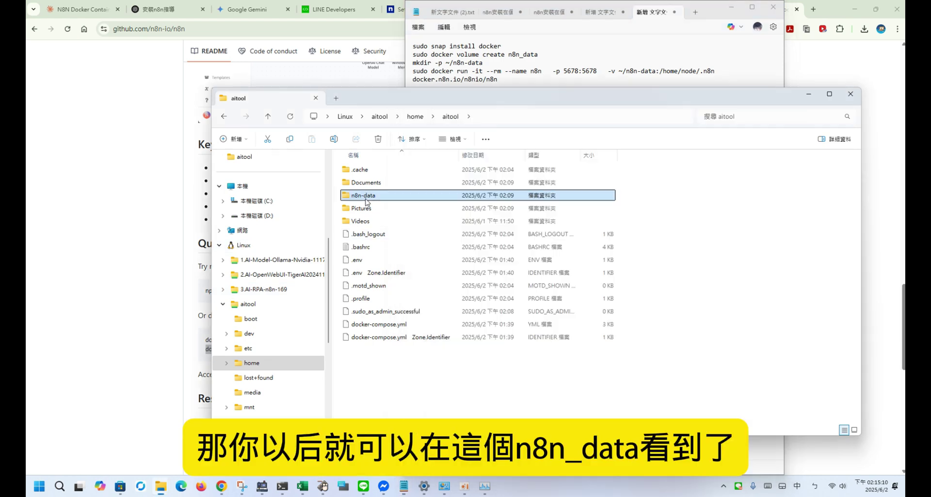
double_click(463, 196)
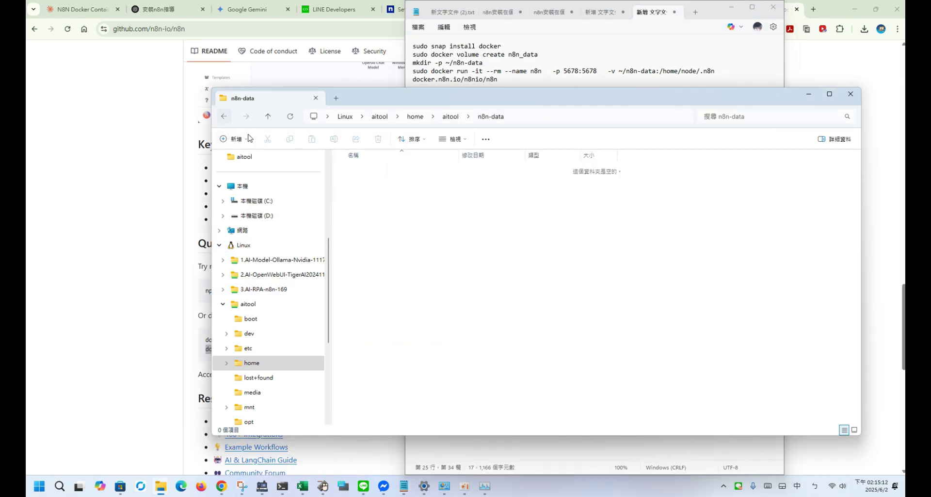
left_click(225, 116)
Examine the Pictures and Documents volume mappings to /data in the docker run command in the Notepad notes
key("alt+Tab")
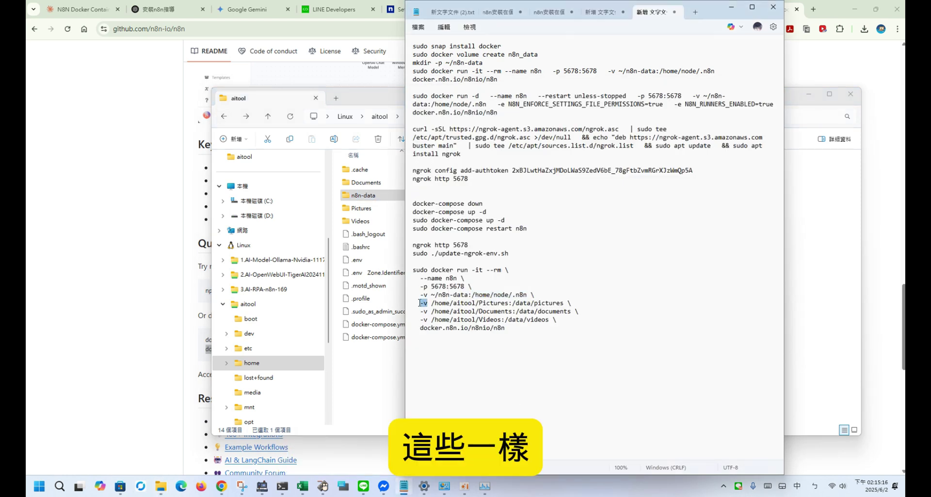
left_click_drag(546, 296, 421, 295)
left_click(473, 304)
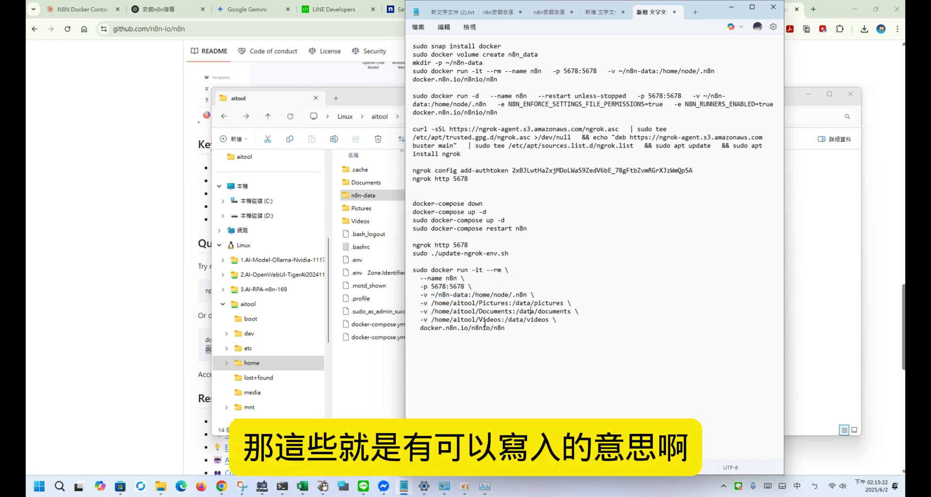
left_click_drag(421, 301, 503, 303)
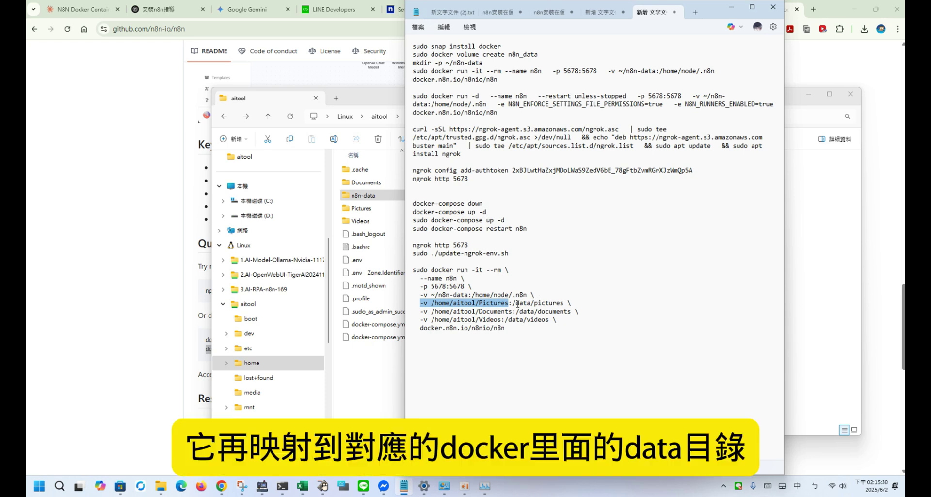
left_click_drag(512, 303, 567, 312)
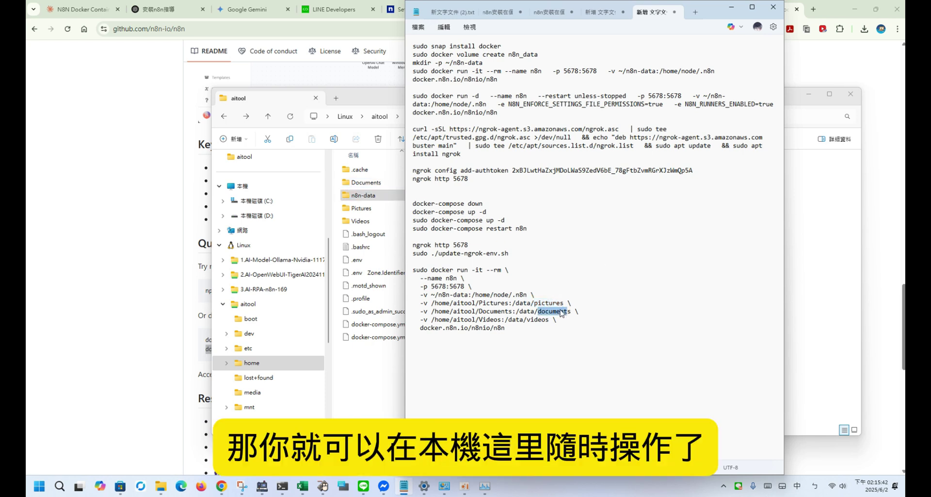
Copy the multi-line "sudo docker run -it --rm" n8n command with its four volume mappings from the notes and run it in the aitool terminal
left_click(531, 332)
left_click_drag(530, 331, 413, 266)
right_click(432, 279)
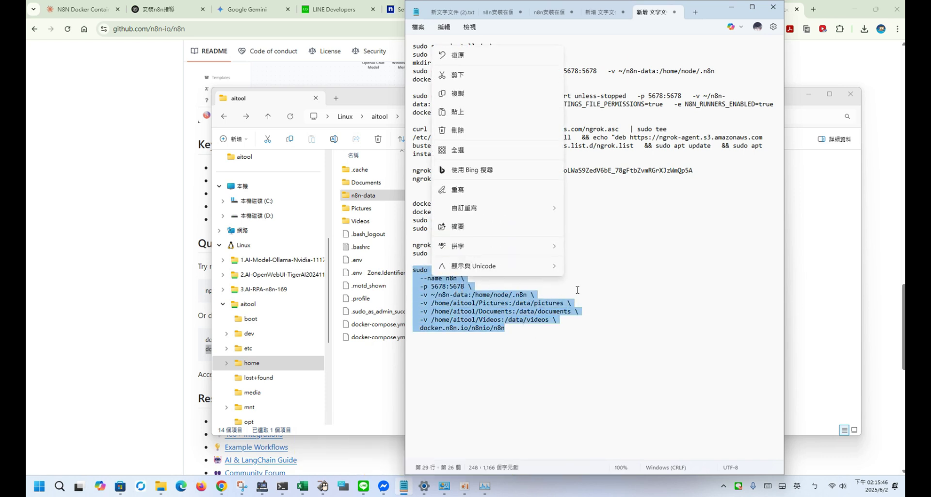
left_click(469, 93)
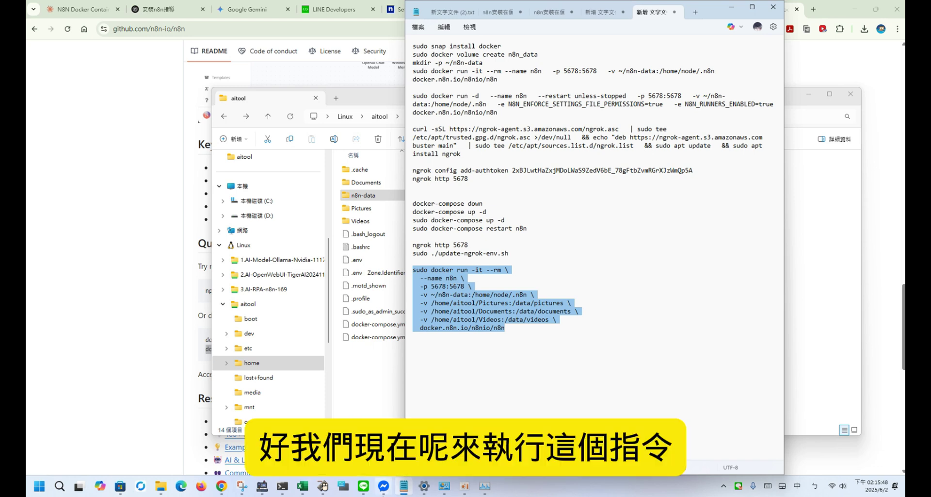
left_click(281, 486)
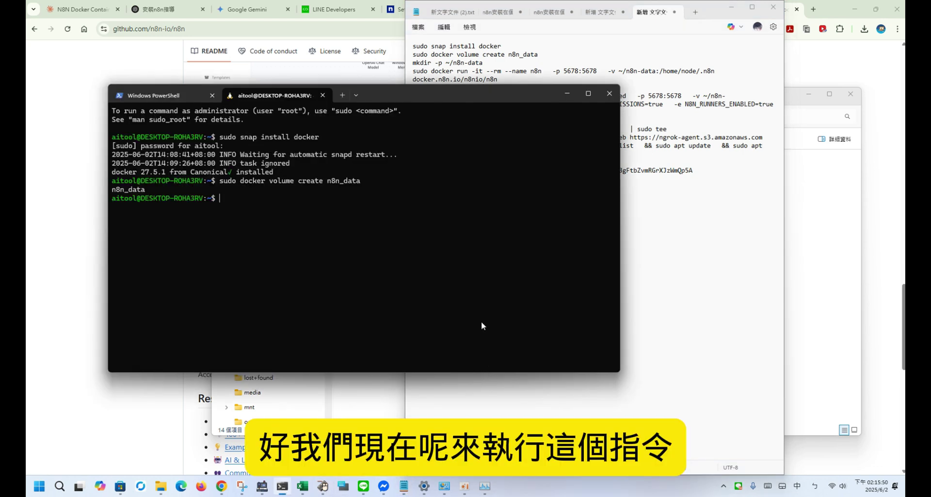
right_click(426, 238)
key("Return")
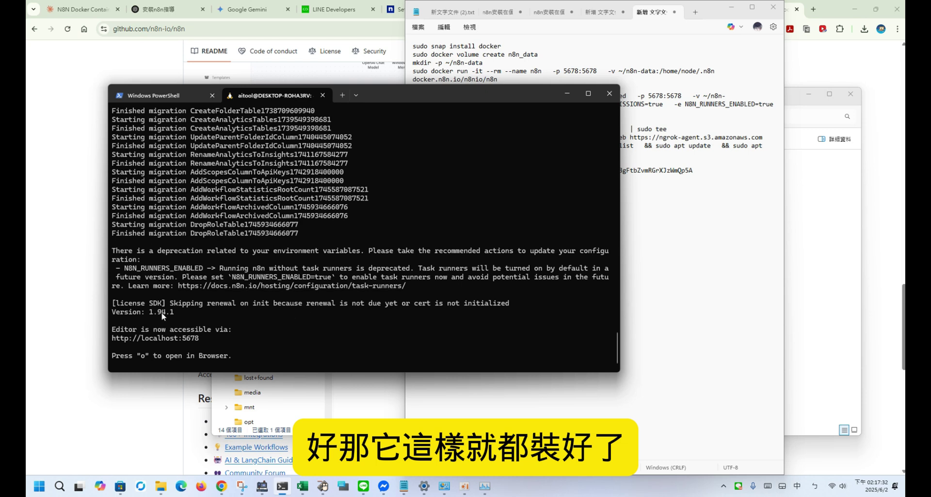
Close the terminal tab running n8n and open a new aitool session
left_click(326, 95)
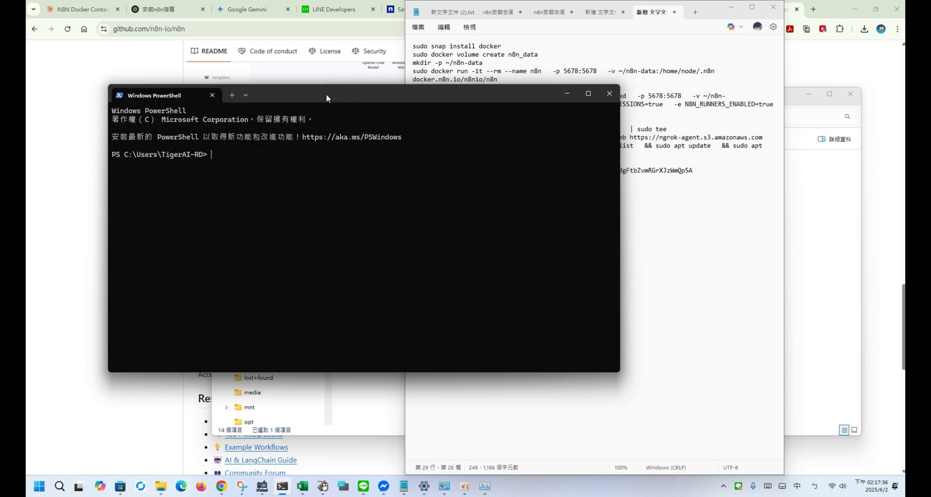
left_click(246, 95)
left_click(289, 261)
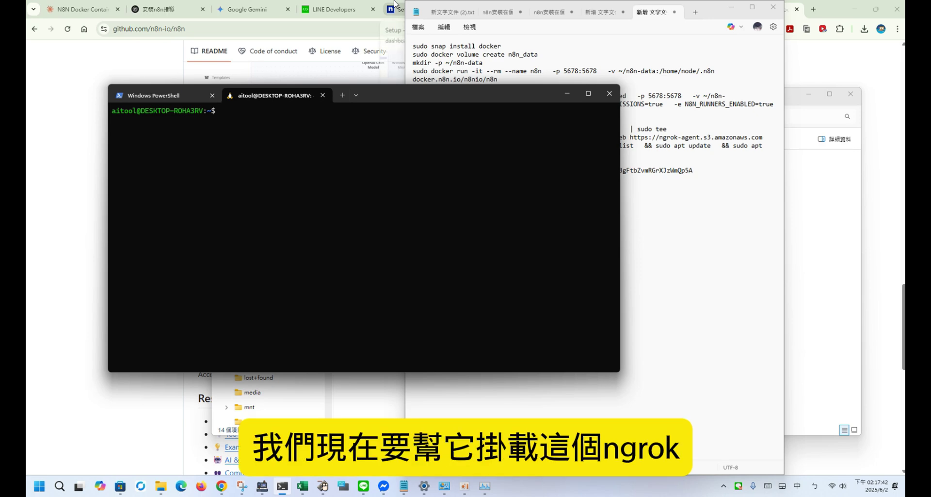
In the ngrok dashboard, choose Linux as the agent platform and copy the Apt installation command
left_click(394, 6)
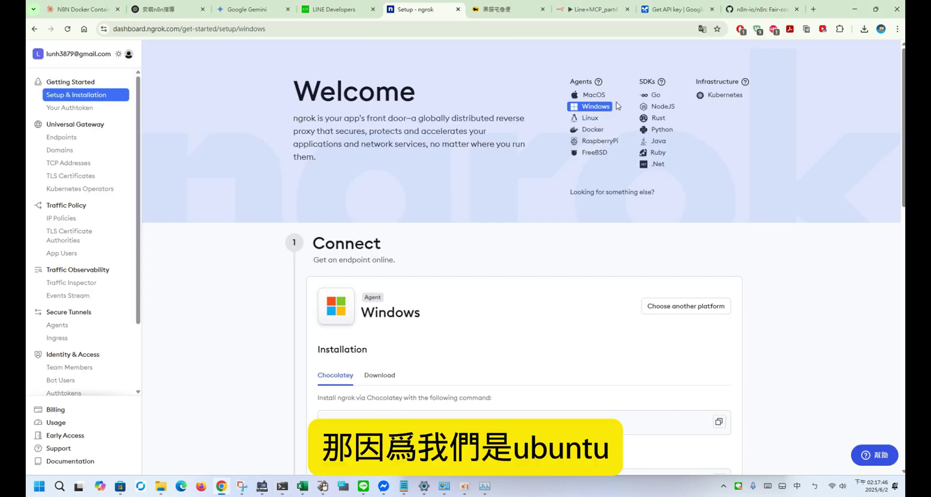
left_click(591, 118)
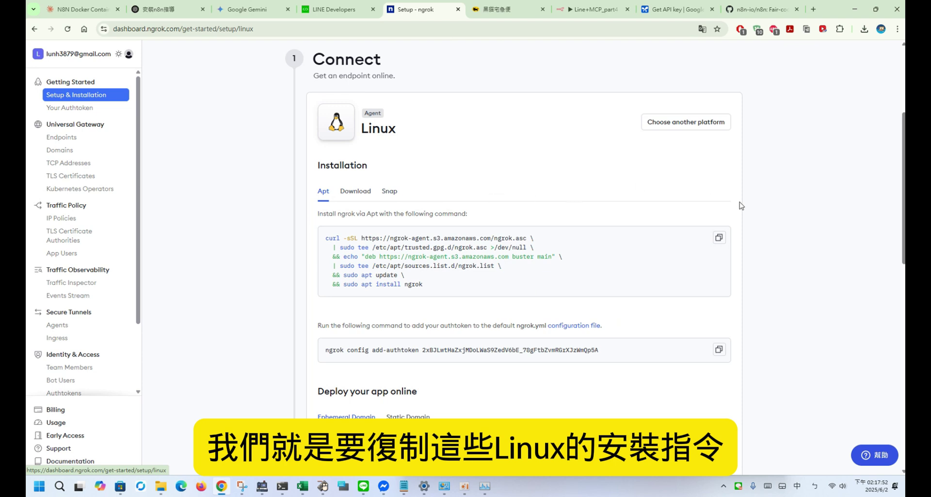
scroll(725, 233, "down", 1)
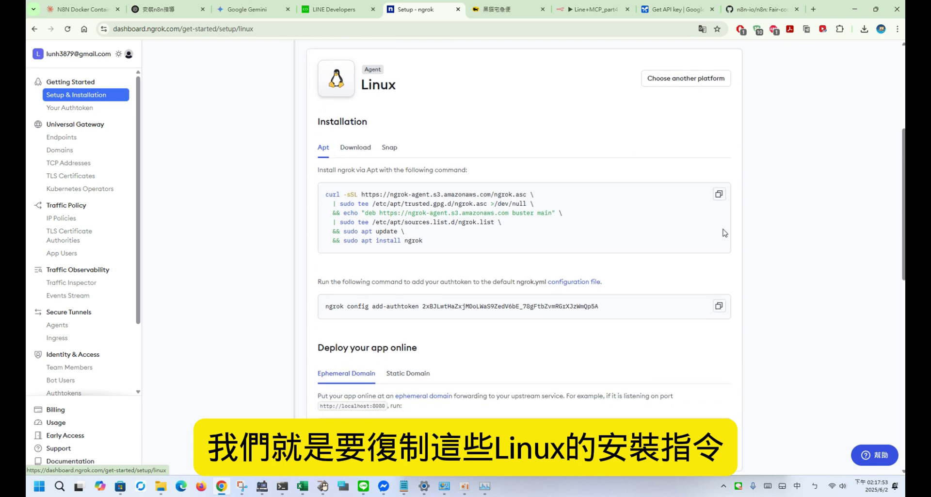
left_click(720, 191)
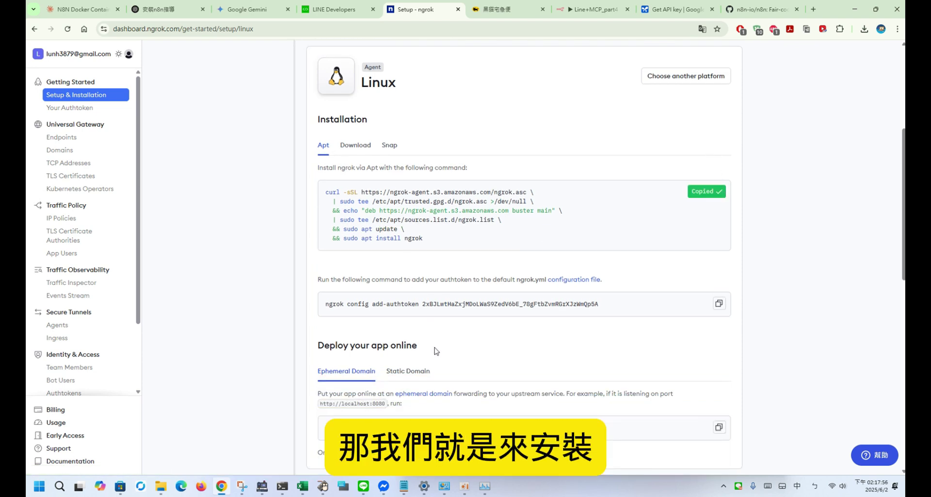
Run the copied ngrok Apt installation command in the aitool terminal and enter the sudo password with the Click-N-Type on-screen keyboard
left_click(282, 485)
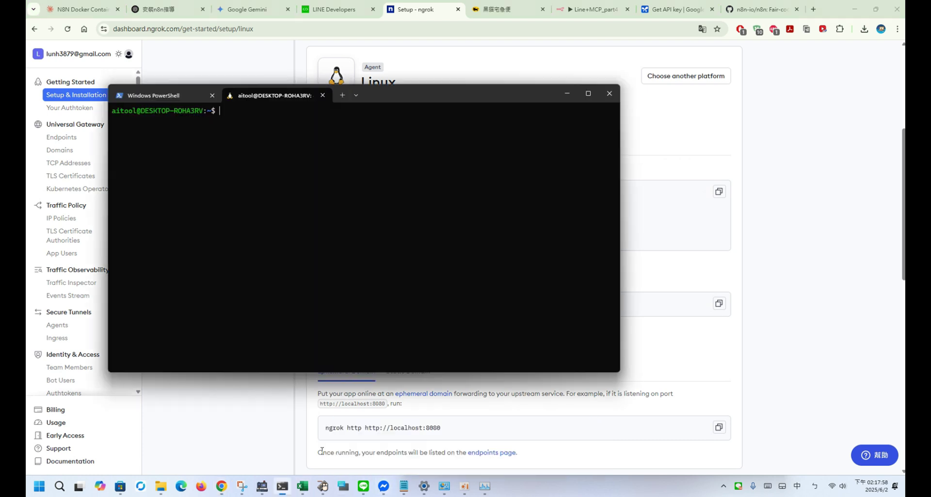
right_click(450, 188)
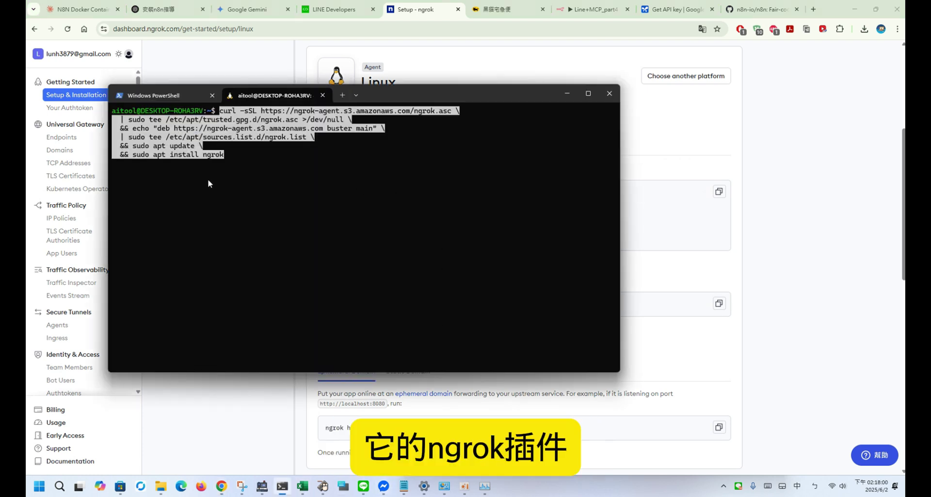
key("Return")
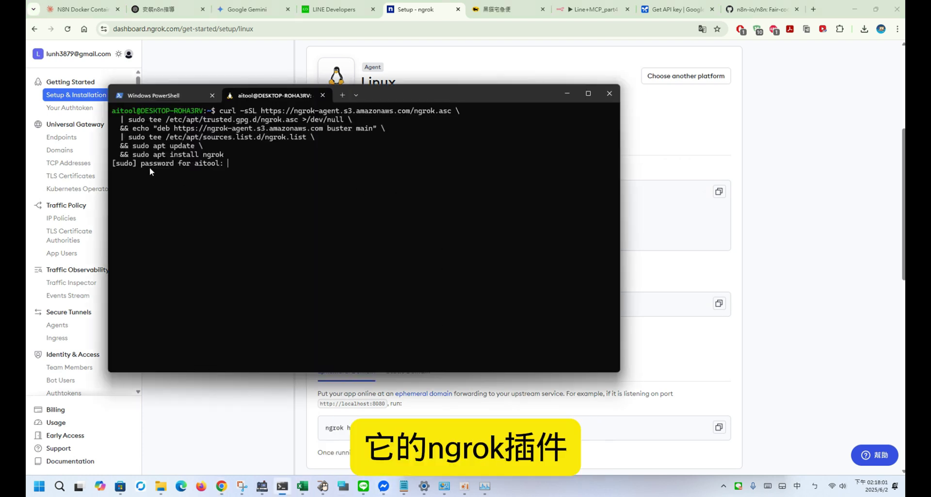
left_click(323, 485)
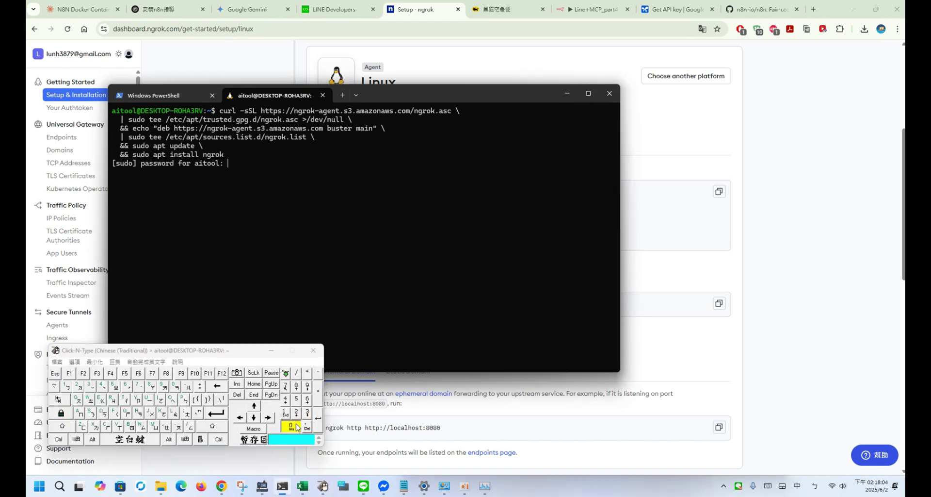
left_click(318, 417)
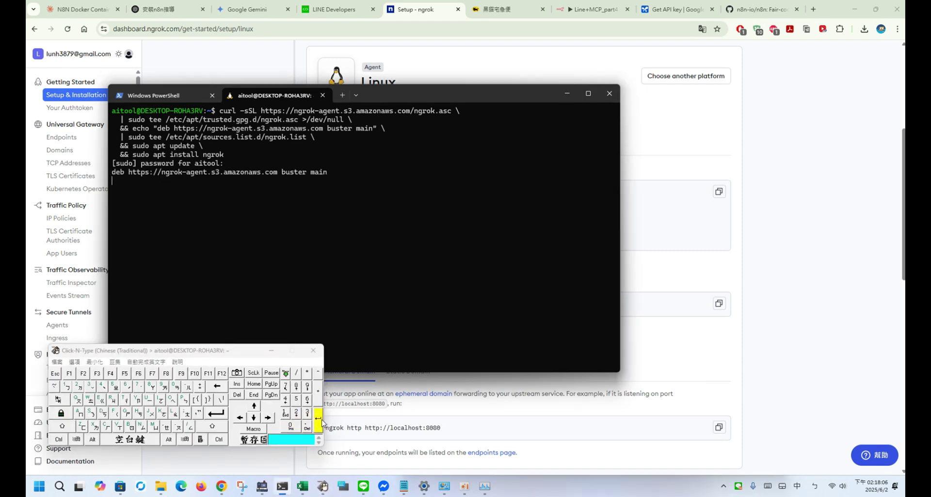
left_click(271, 350)
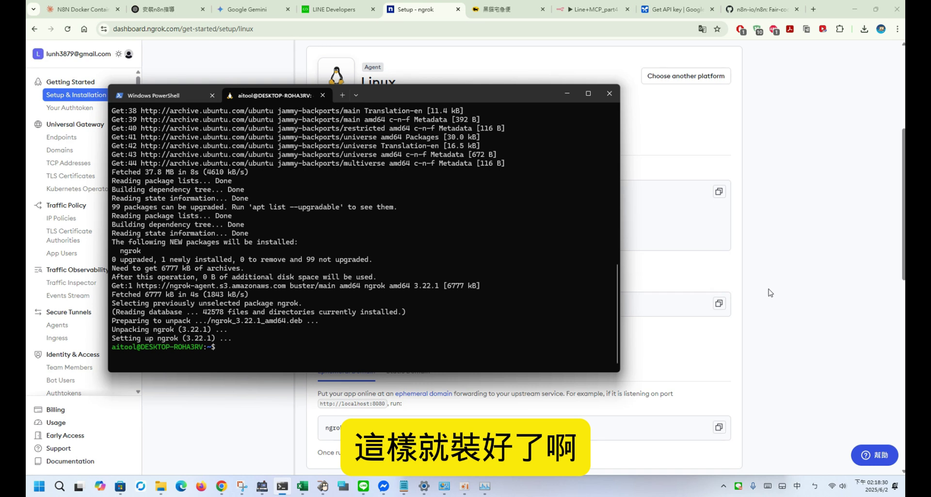
Copy the "ngrok config add-authtoken" command with the account's authtoken from the ngrok dashboard and run it in the aitool terminal
left_click(720, 304)
left_click(720, 305)
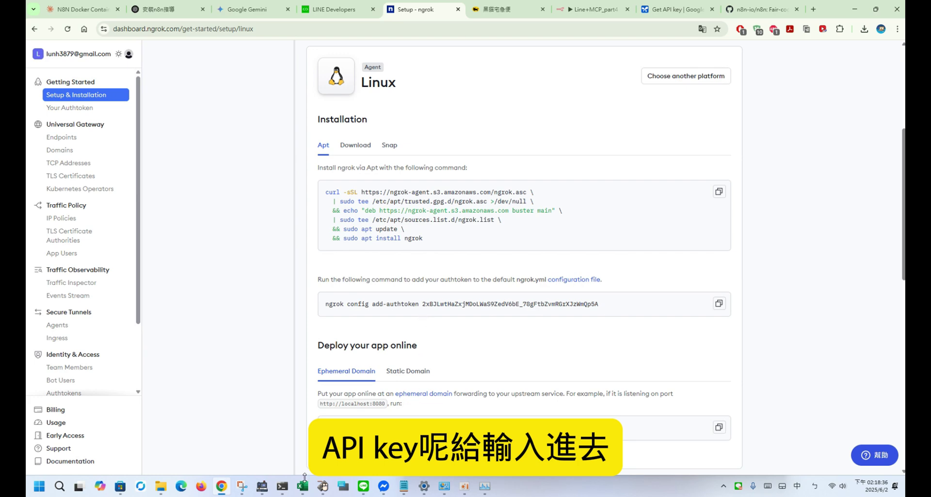
left_click(283, 486)
key("ctrl+v")
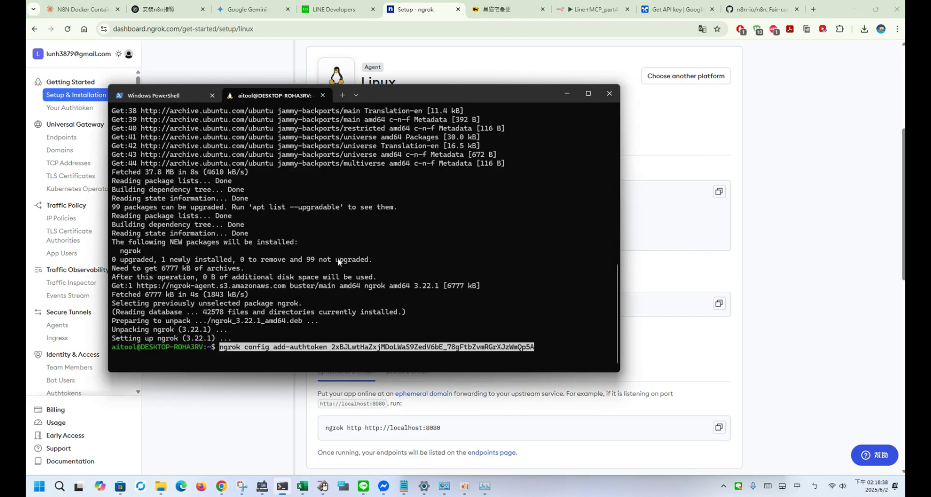
key("Return")
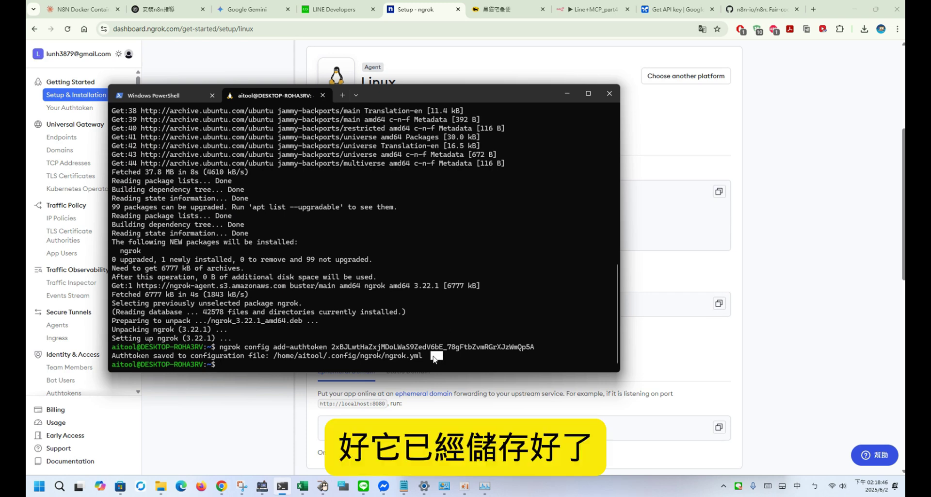
left_click_drag(442, 356, 115, 344)
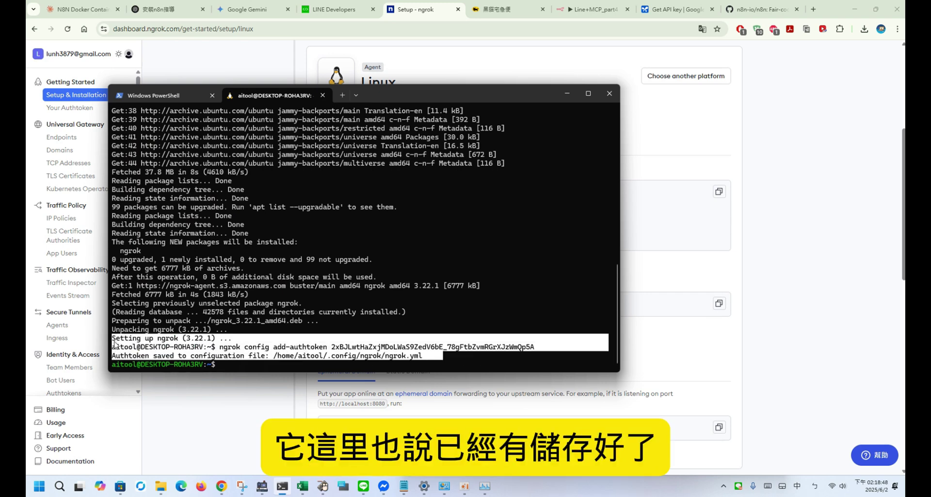
left_click(279, 359)
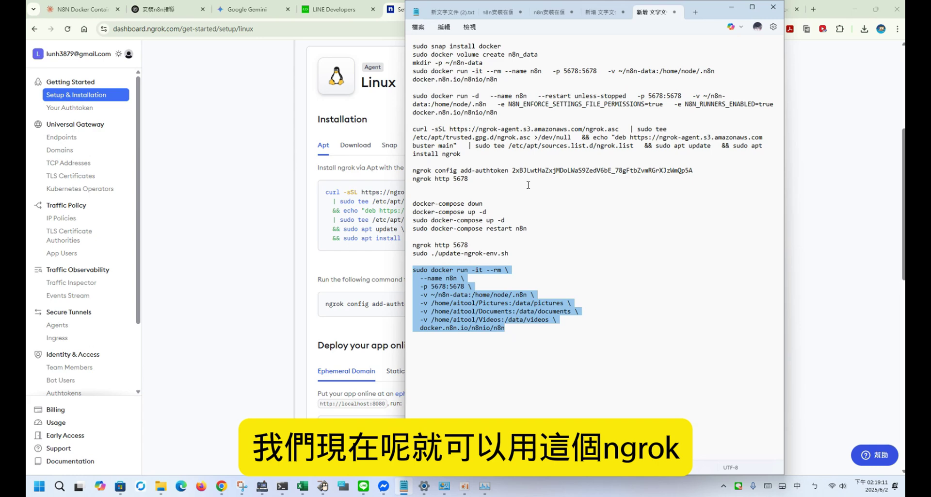
Copy the command "ngrok http 5678" from the Notepad notes and open the Secure Tunnels Agents page of the ngrok dashboard
left_click_drag(495, 179, 408, 182)
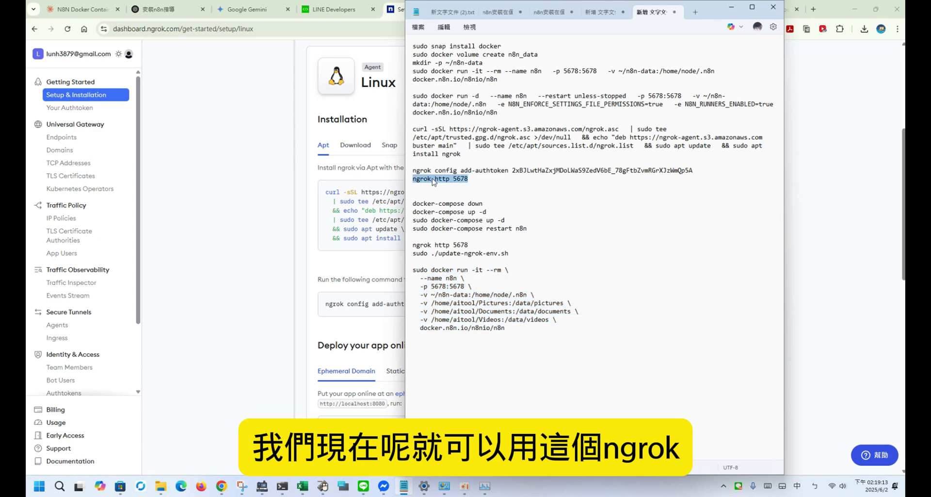
right_click(433, 182)
left_click(461, 227)
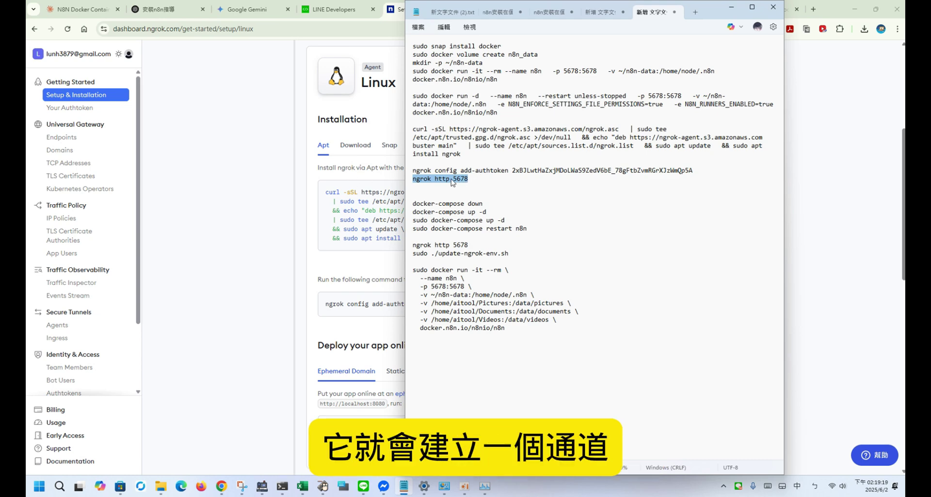
left_click(244, 123)
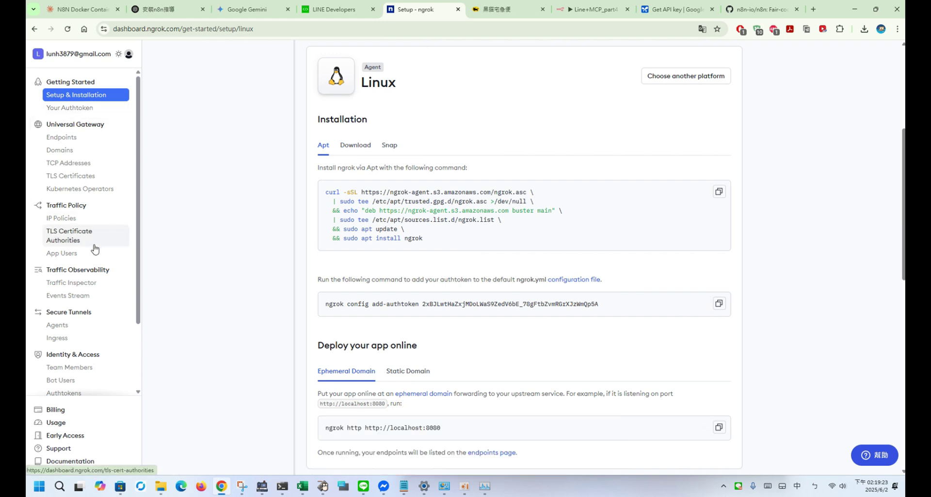
left_click(89, 324)
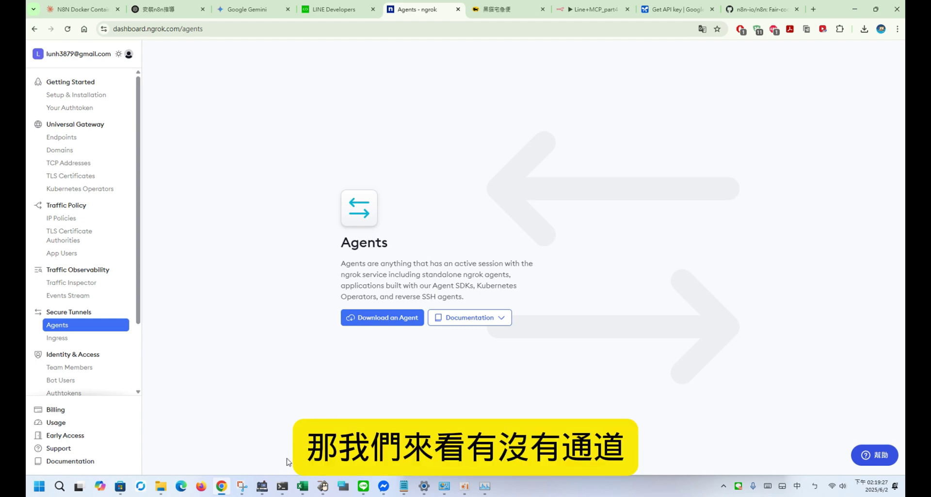
Run "ngrok http 5678" in the aitool terminal to start a tunnel to n8n
left_click(282, 486)
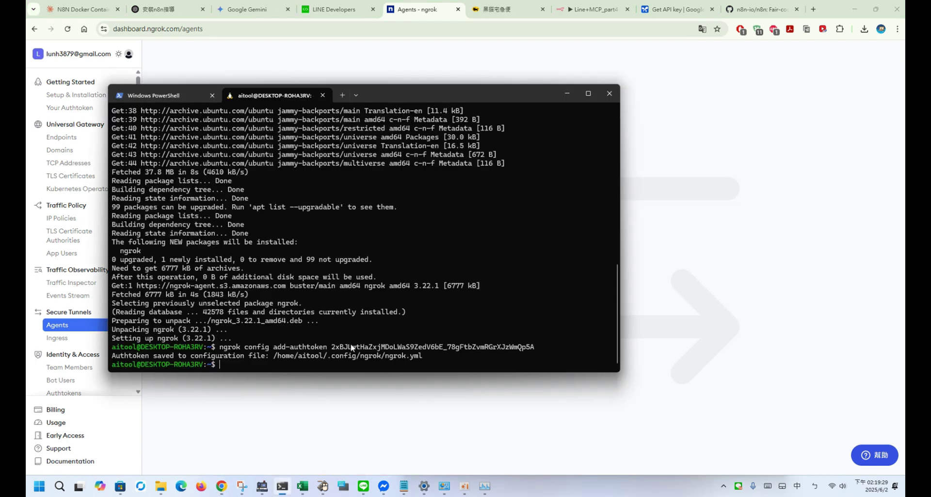
right_click(348, 363)
key("Return")
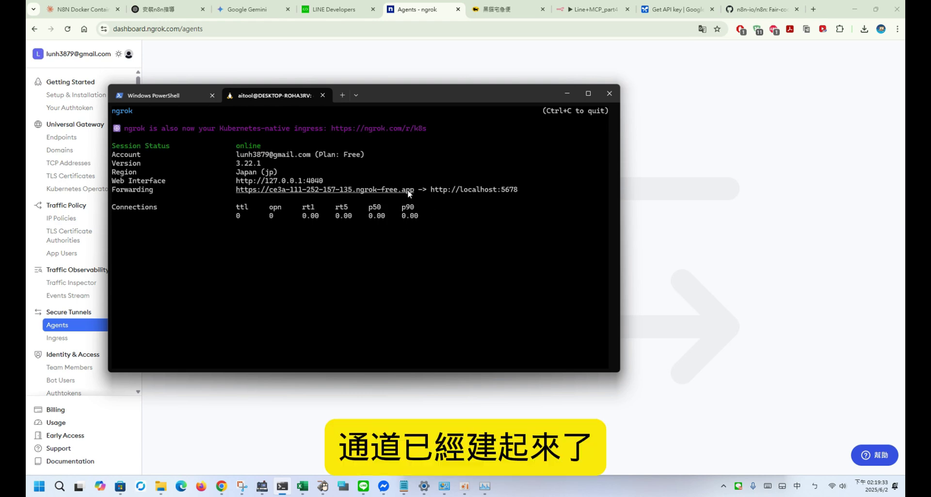
Reload the Agents page in the ngrok dashboard, view the running agent's tunnel details, and return to the terminal
left_click(67, 29)
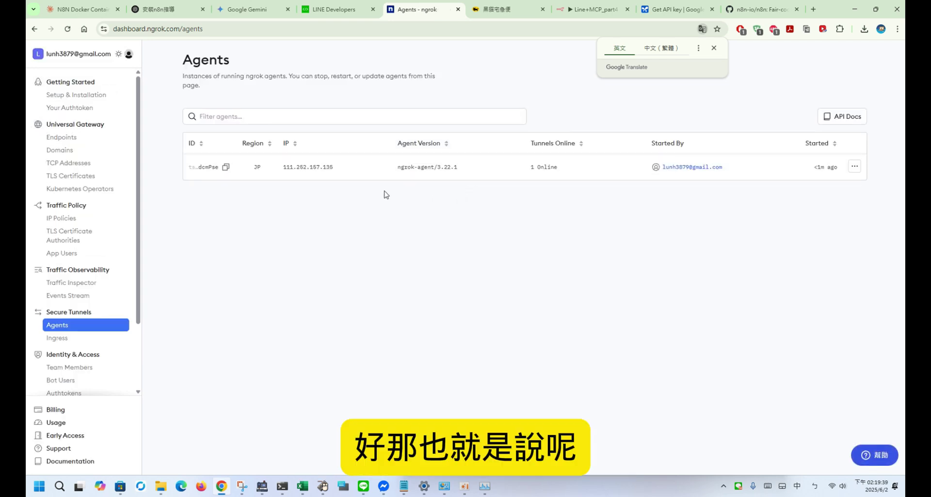
left_click(324, 171)
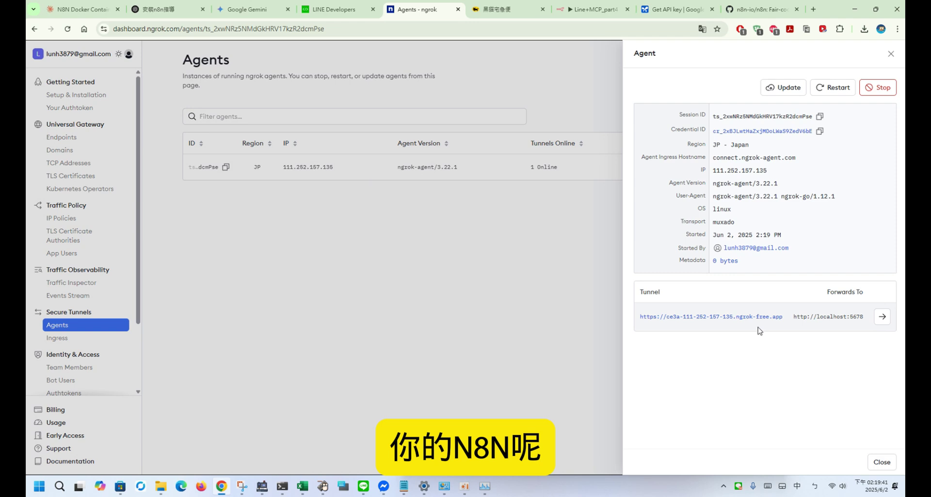
left_click(282, 485)
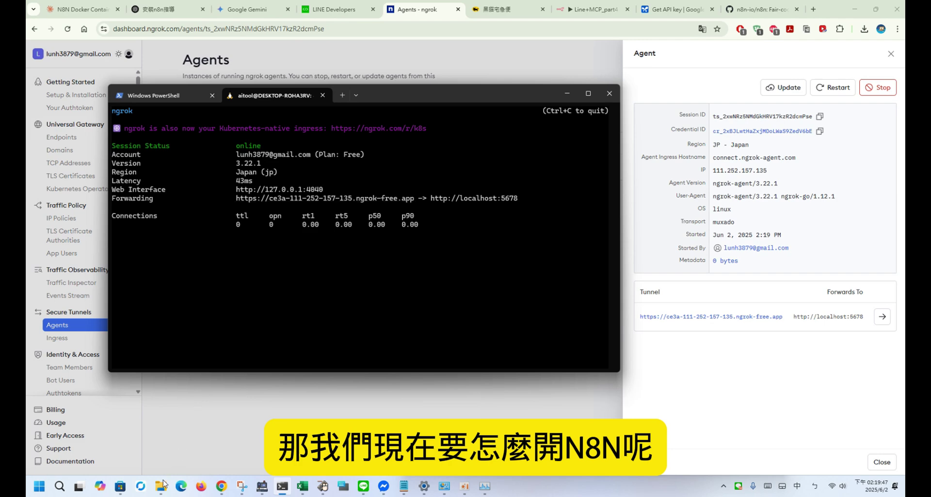
Switch to the File Explorer window for 新增資料夾 (2) and locate the .env and docker-compose.yml files
mouse_move(163, 483)
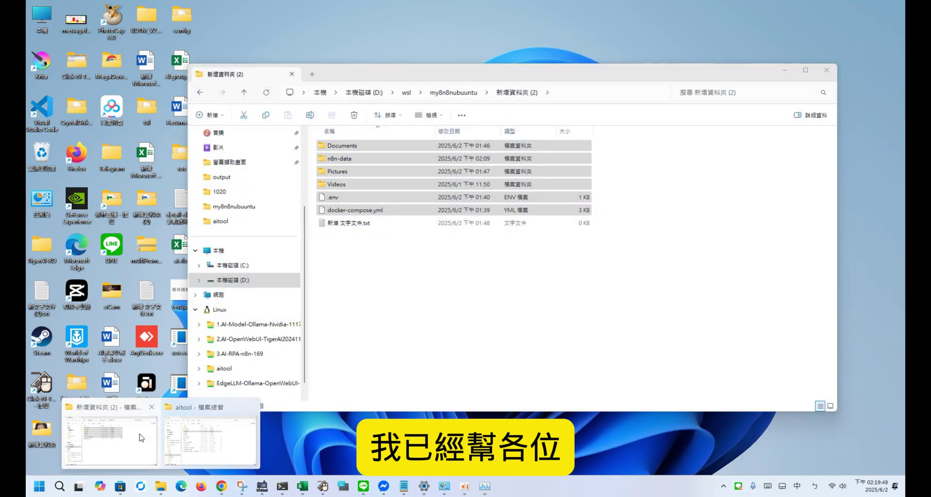
left_click(141, 438)
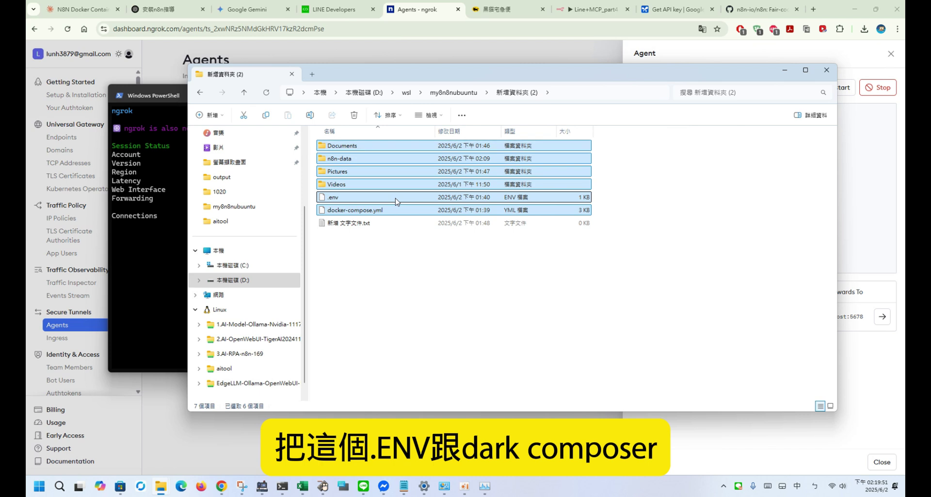
left_click(397, 200)
left_click(387, 211)
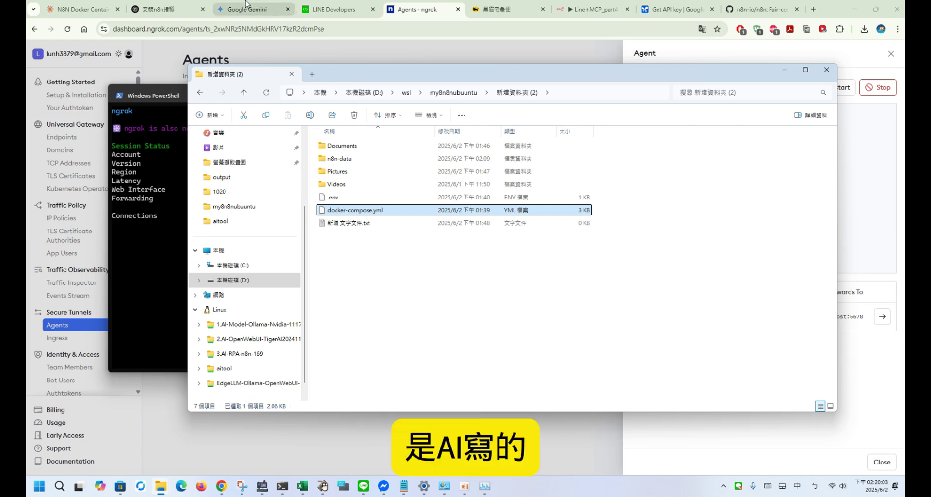
Examine the .env and docker-compose.yml instructions in the ChatGPT conversation and the related Google Gemini conversation
left_click(180, 5)
scroll(343, 93, "down", 2)
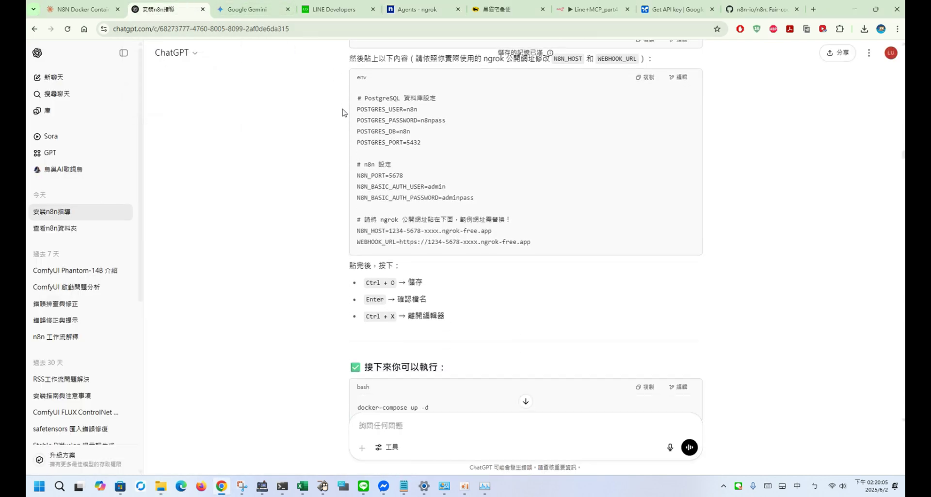
scroll(343, 97, "up", 3)
scroll(343, 107, "down", 6)
scroll(343, 112, "up", 3)
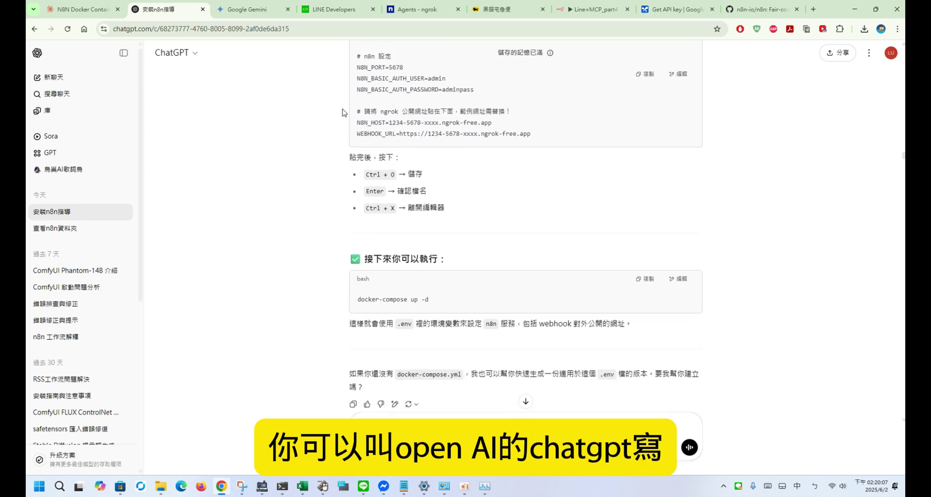
scroll(343, 113, "down", 8)
scroll(343, 112, "down", 8)
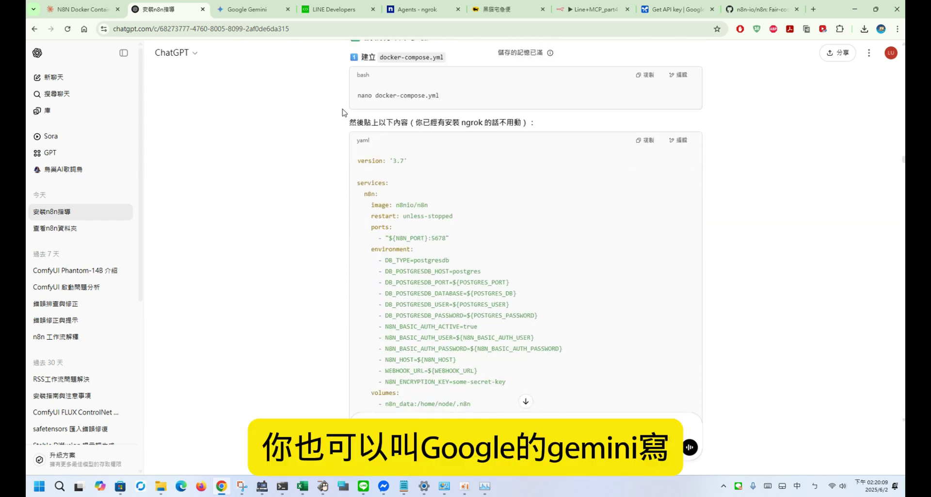
left_click(270, 4)
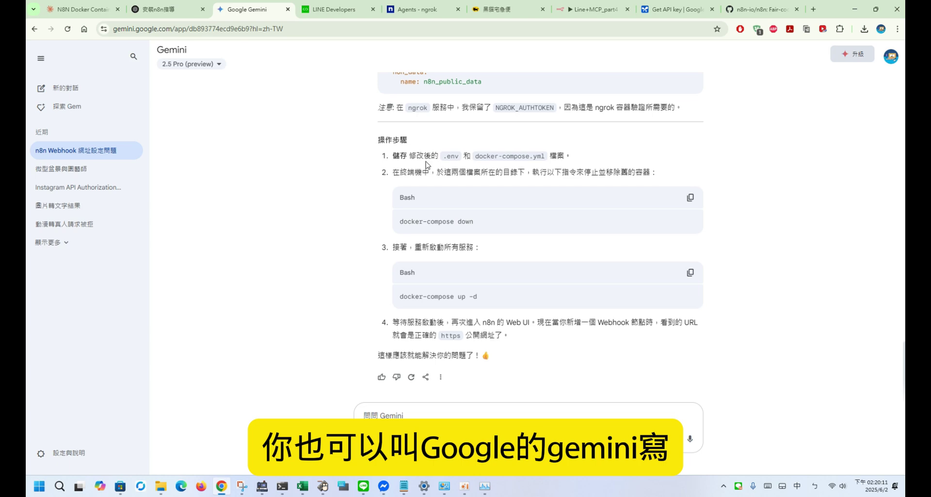
scroll(425, 155, "up", 10)
Examine Claude's volume mapping and permission answers and the generated compose file in the N8N Docker Container Setup chat
left_click(96, 5)
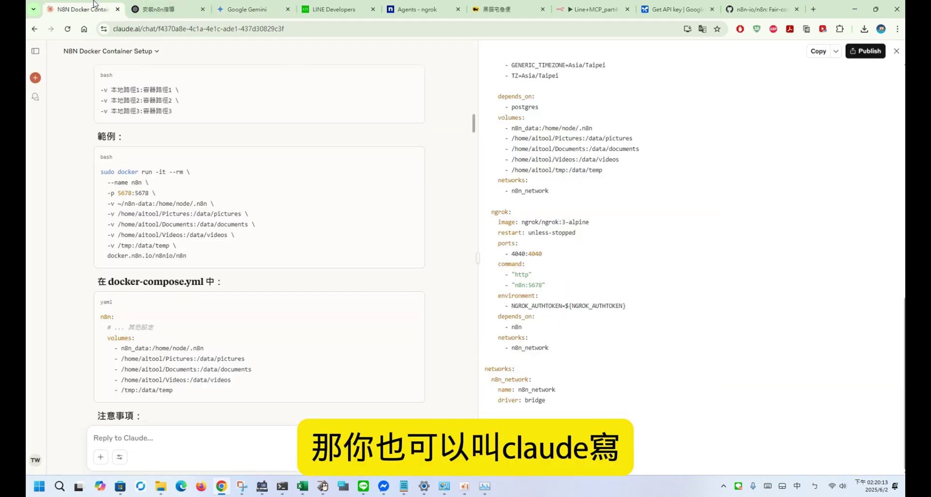
scroll(265, 112, "up", 2)
scroll(267, 158, "down", 10)
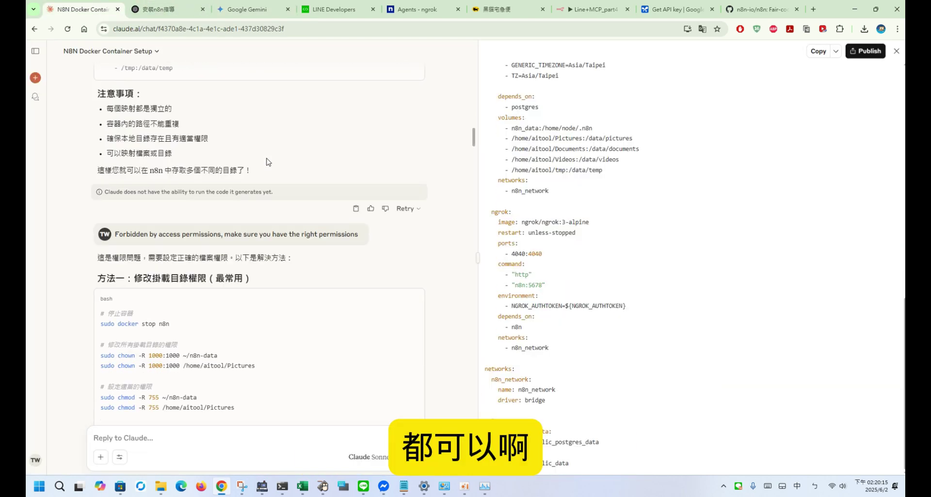
scroll(268, 161, "down", 8)
scroll(732, 257, "up", 2)
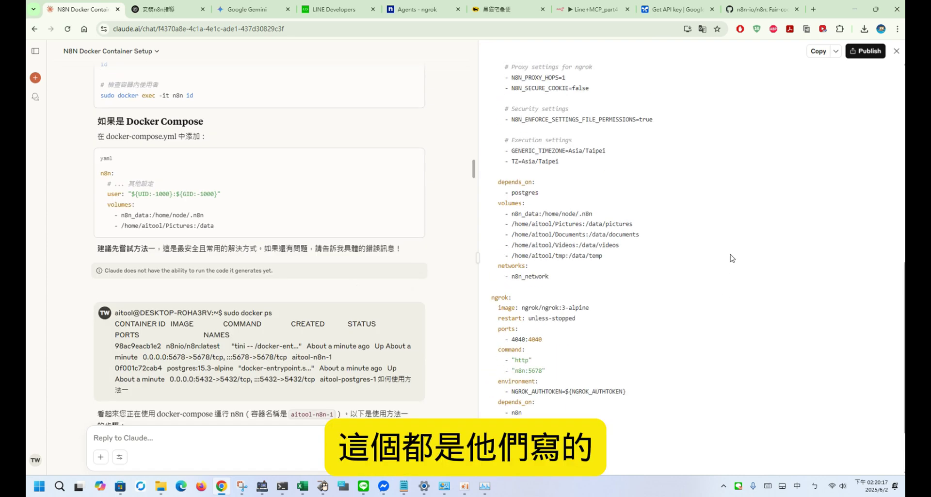
scroll(732, 257, "down", 2)
scroll(732, 257, "up", 5)
scroll(732, 258, "up", 5)
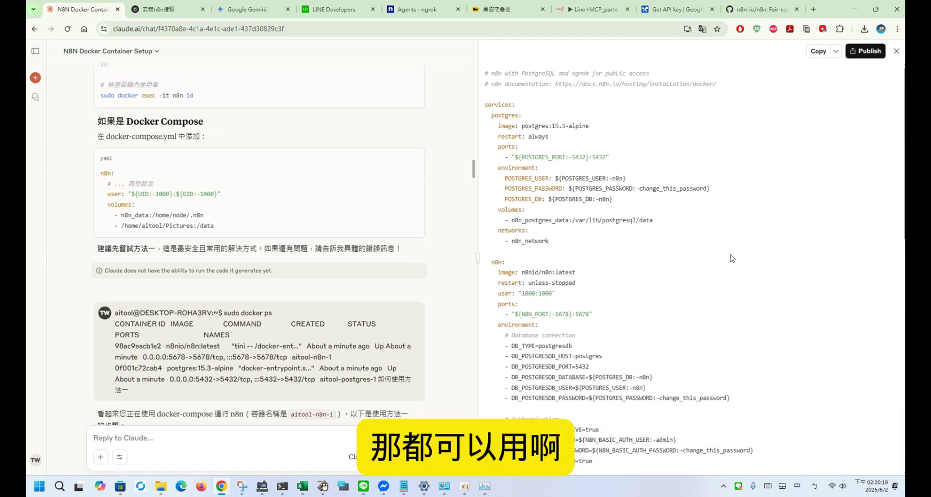
Examine the generated compose file and Claude's answers on folder permissions, mount tests, WEBHOOK_URL and webhook testing
scroll(732, 258, "down", 5)
scroll(731, 257, "down", 5)
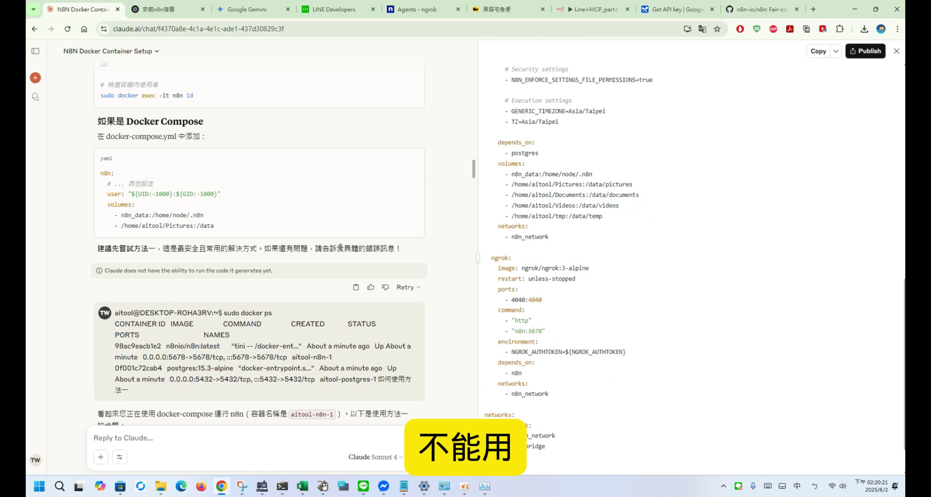
scroll(371, 256, "down", 6)
scroll(371, 256, "down", 20)
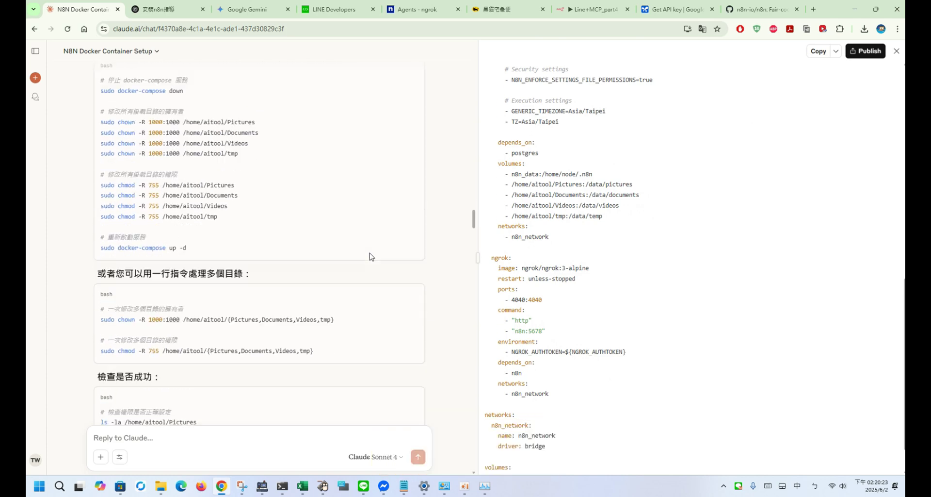
scroll(371, 256, "down", 20)
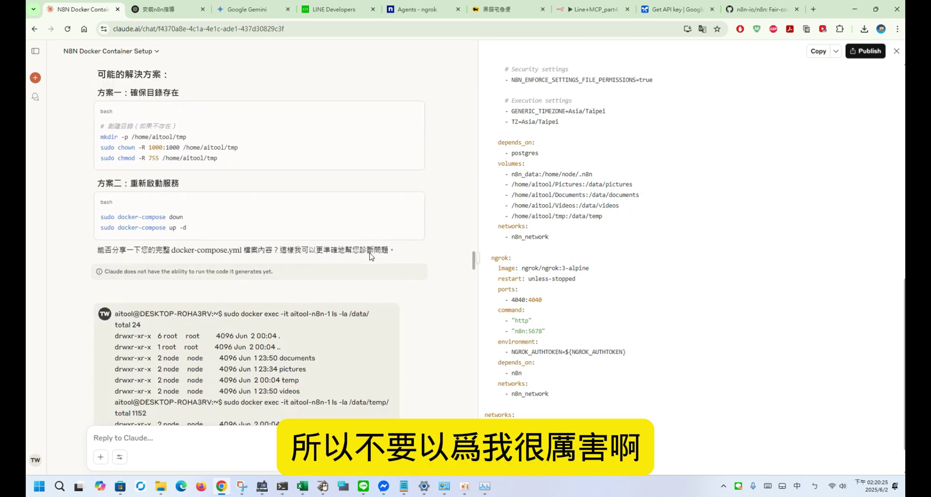
scroll(372, 257, "down", 20)
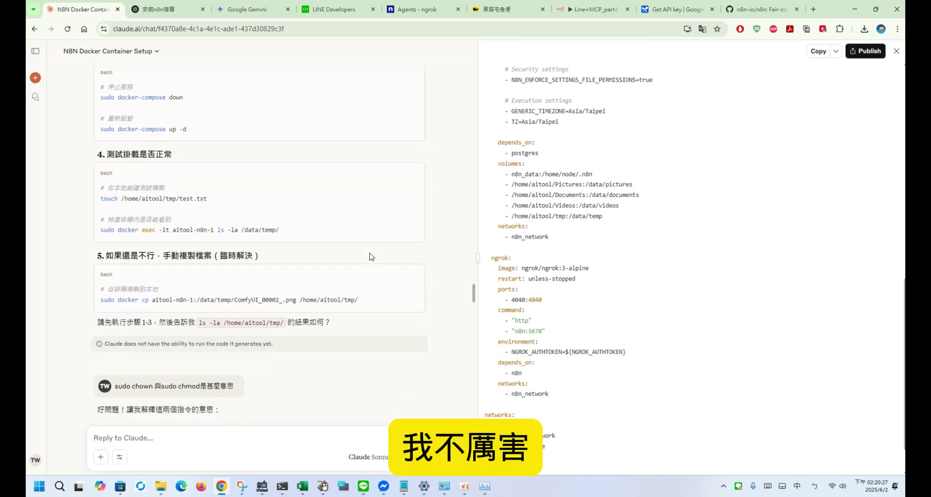
scroll(371, 256, "down", 20)
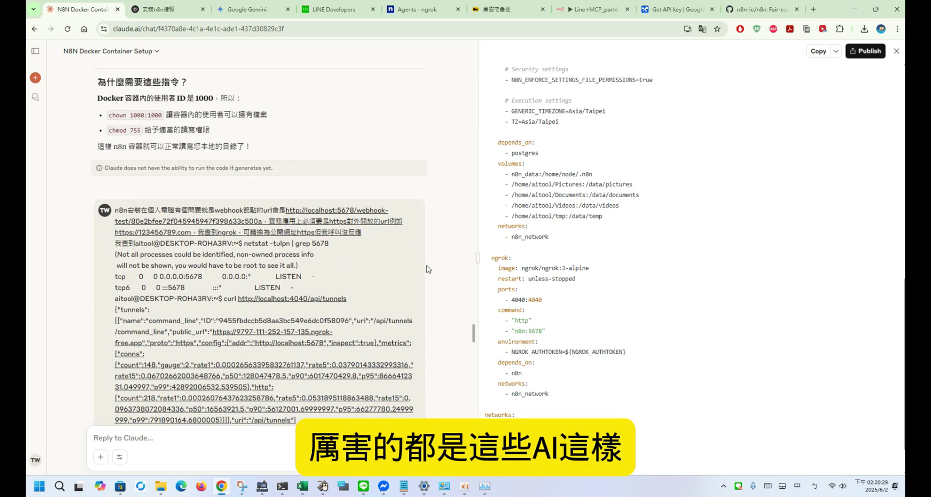
scroll(441, 275, "down", 20)
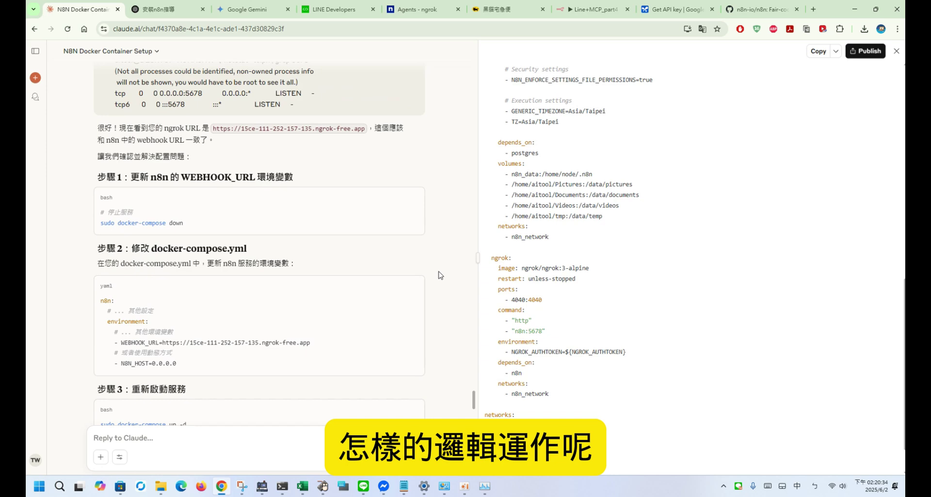
scroll(312, 205, "down", 20)
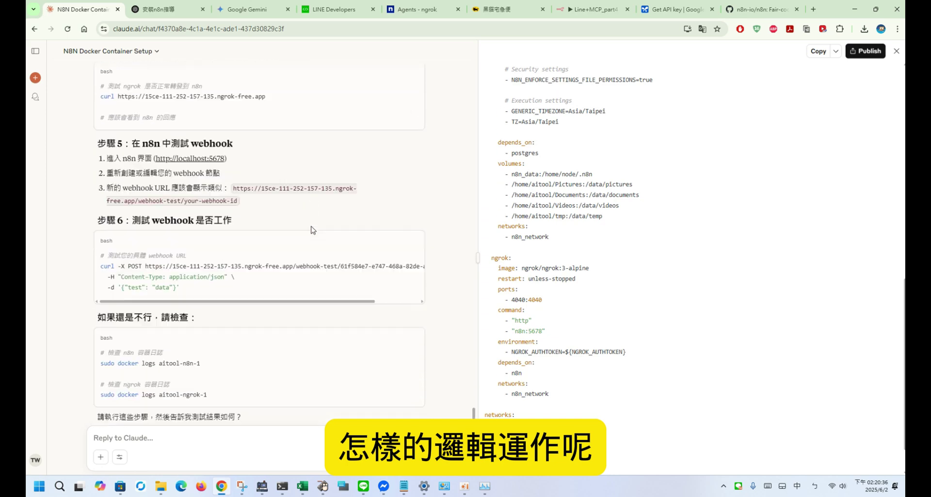
scroll(312, 230, "down", 8)
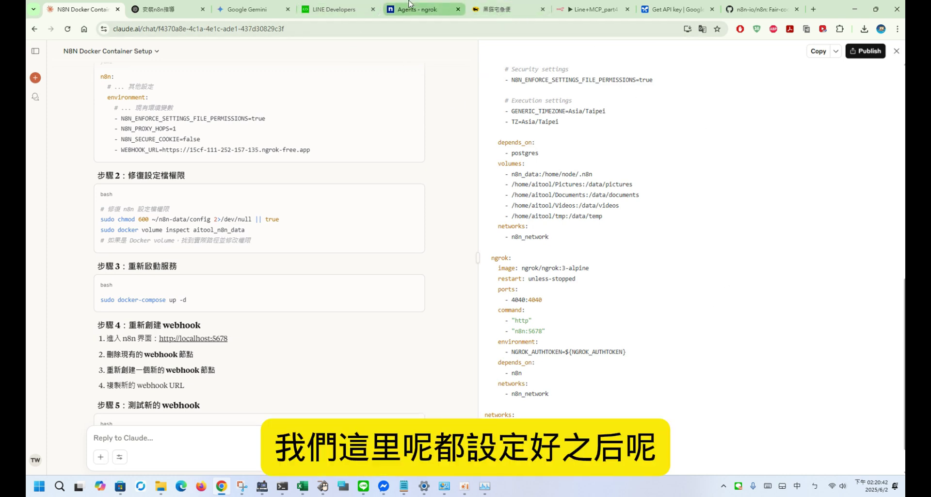
Check the ngrok Agents page, return to the terminal and open a second aitool session beside the running tunnel
left_click(408, 5)
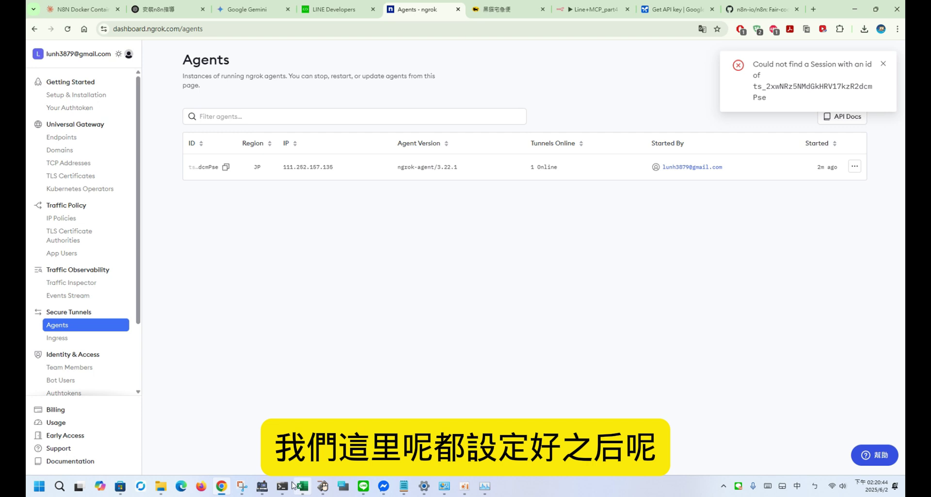
left_click(283, 485)
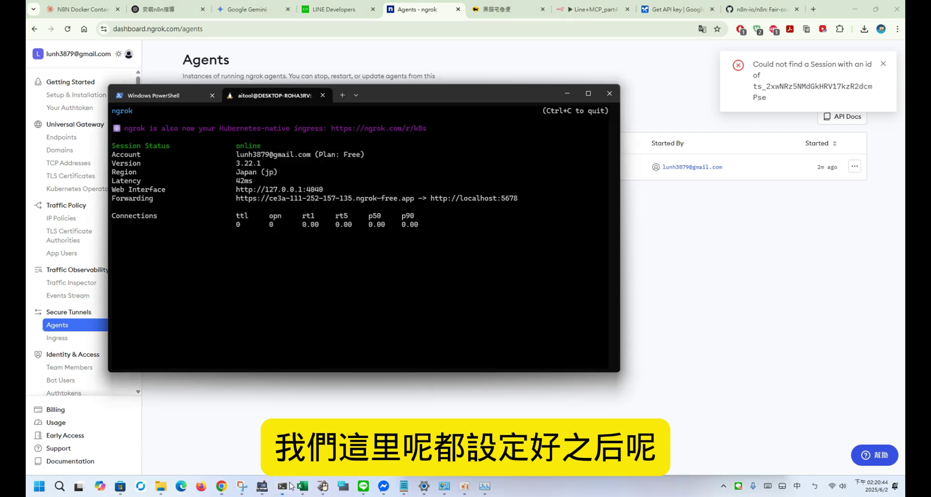
left_click(356, 95)
left_click(373, 266)
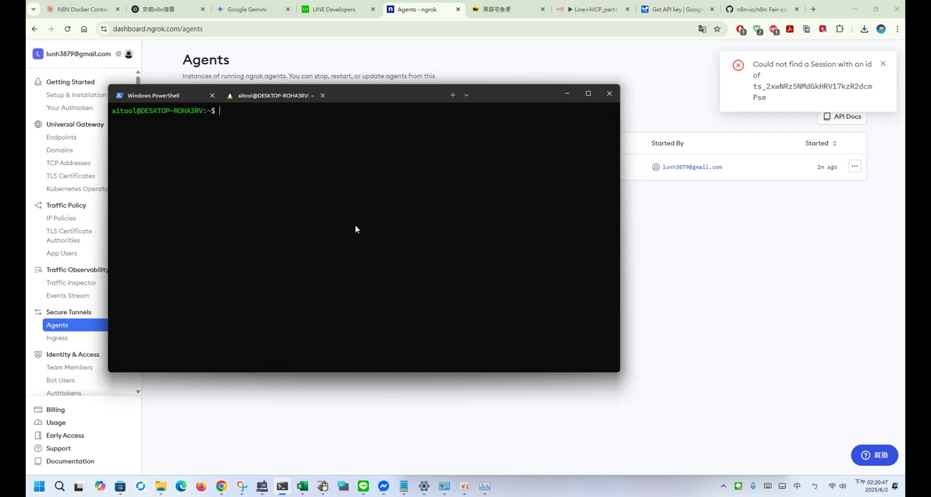
left_click(280, 96)
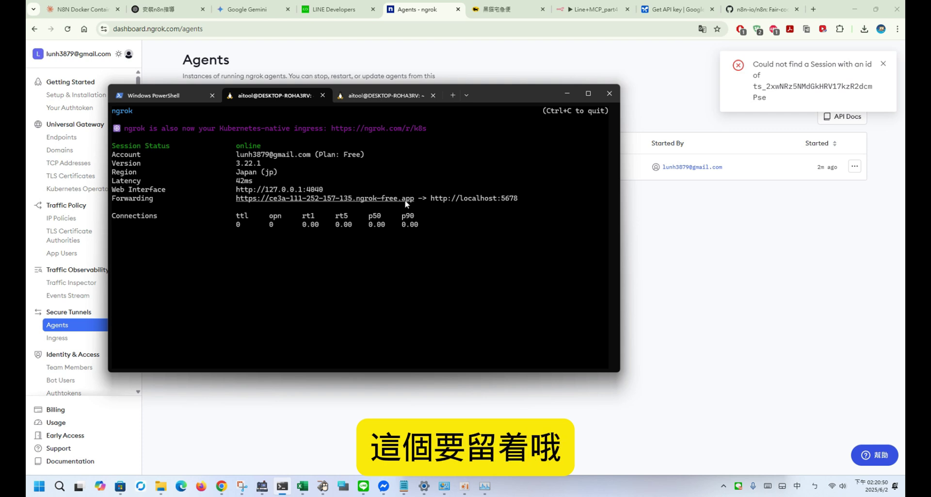
left_click_drag(415, 199, 252, 200)
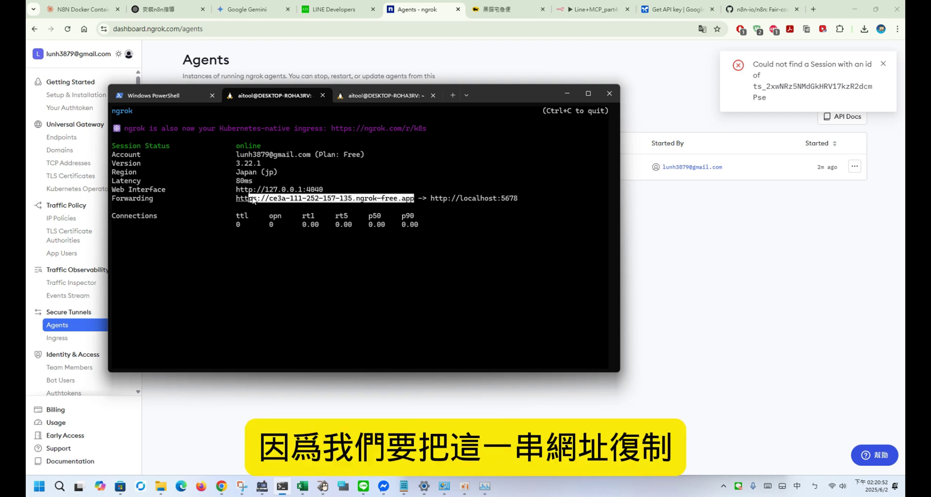
right_click(239, 198)
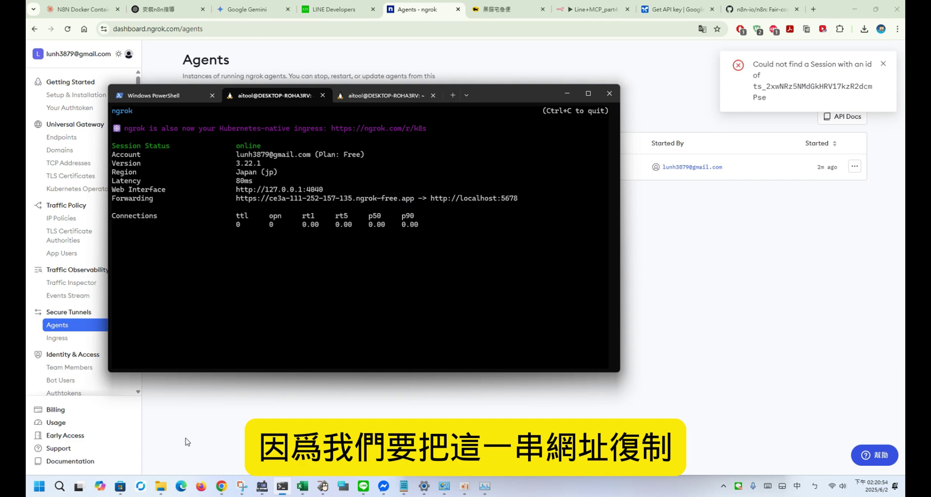
Switch to the aitool home folder in File Explorer and open its .env file in Notepad
mouse_move(161, 487)
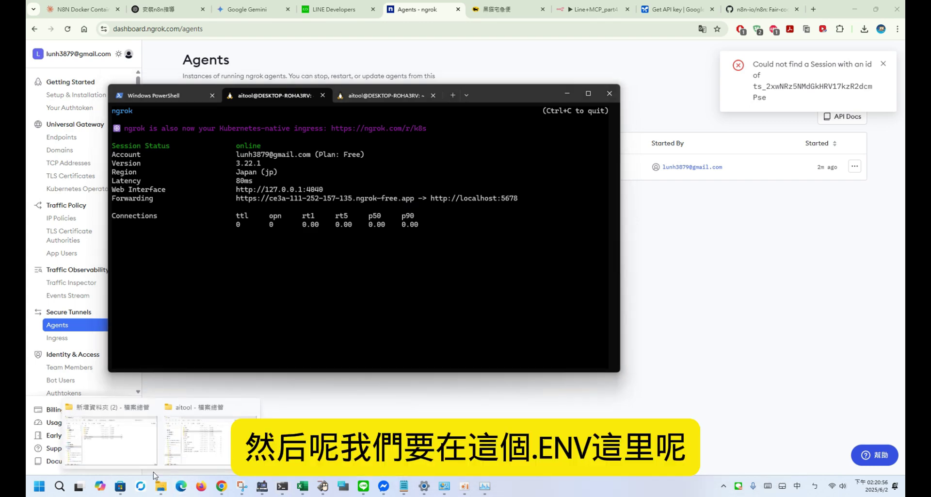
left_click(210, 452)
left_click(357, 262)
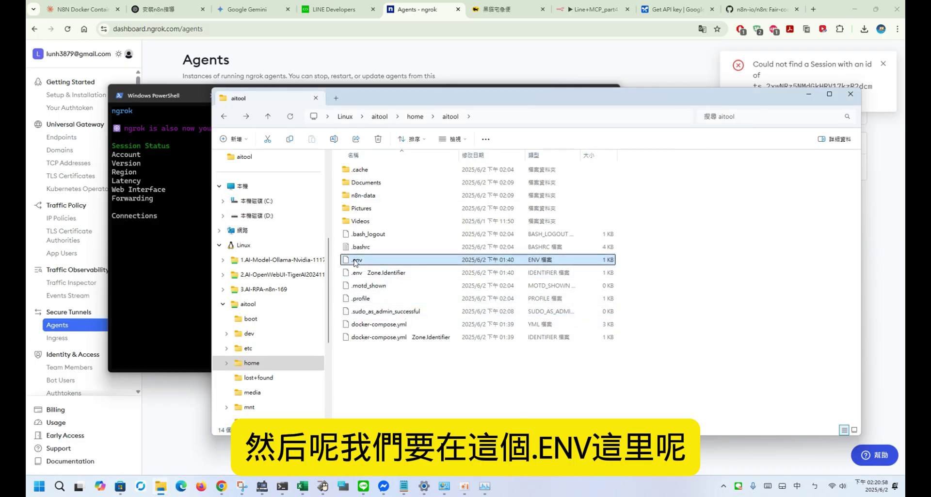
right_click(356, 263)
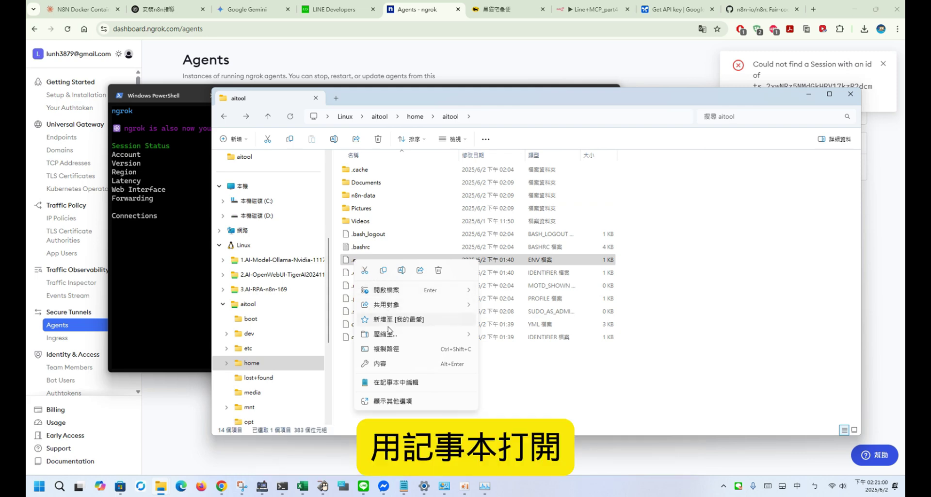
left_click(388, 382)
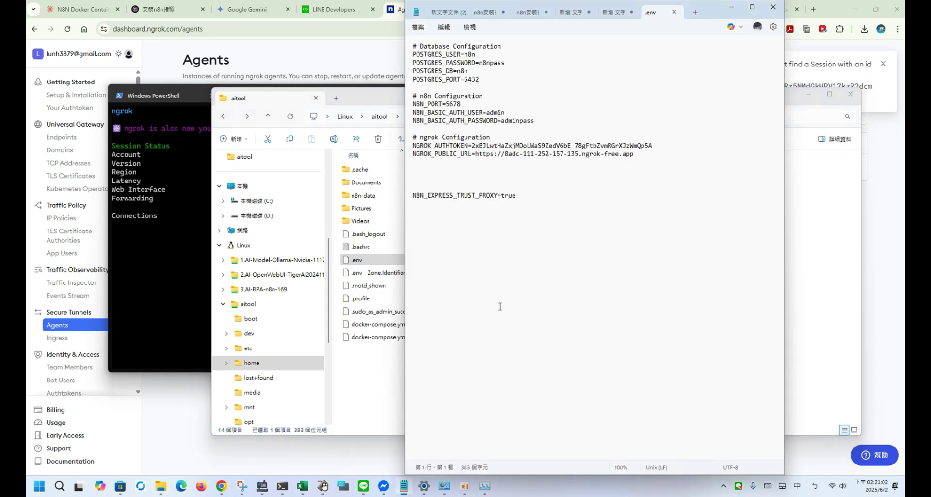
left_click_drag(637, 154, 475, 155)
right_click(476, 156)
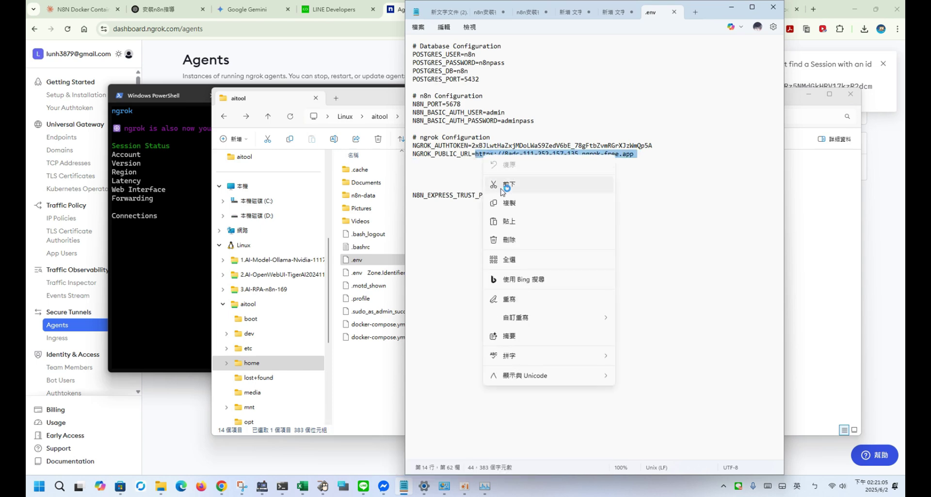
left_click(508, 219)
left_click(424, 27)
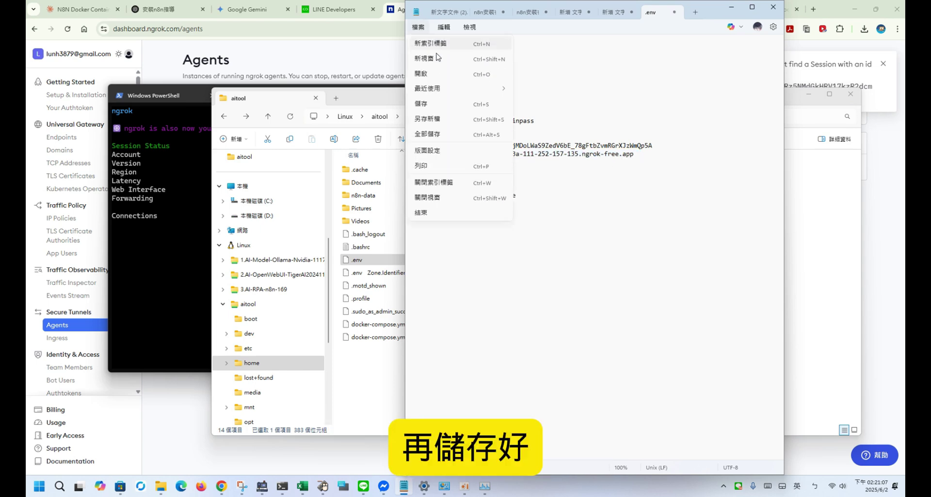
left_click(447, 101)
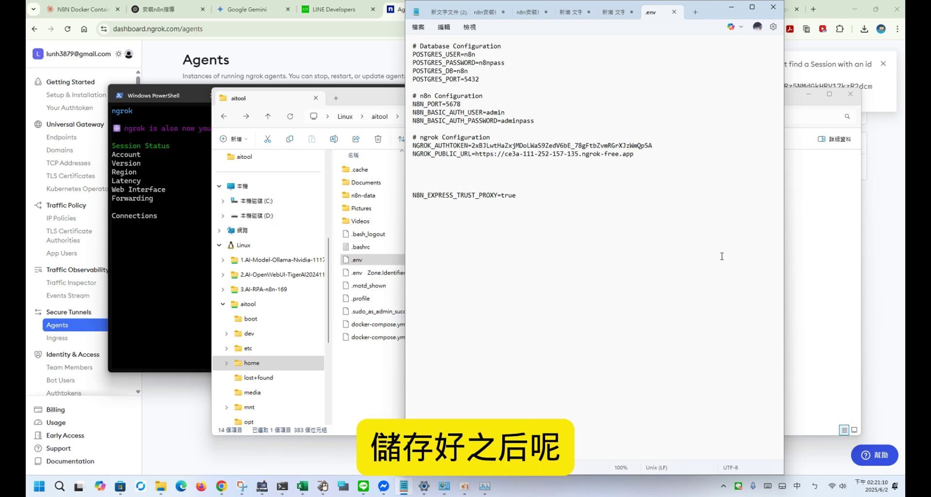
Copy the sudo docker-compose up -d command from the installation notes document
left_click(606, 13)
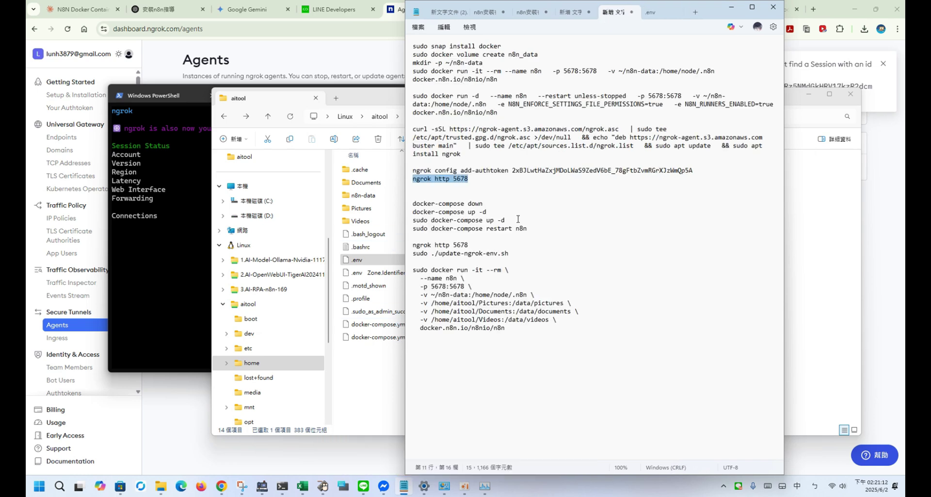
left_click(412, 221)
key("shift+End")
right_click(420, 225)
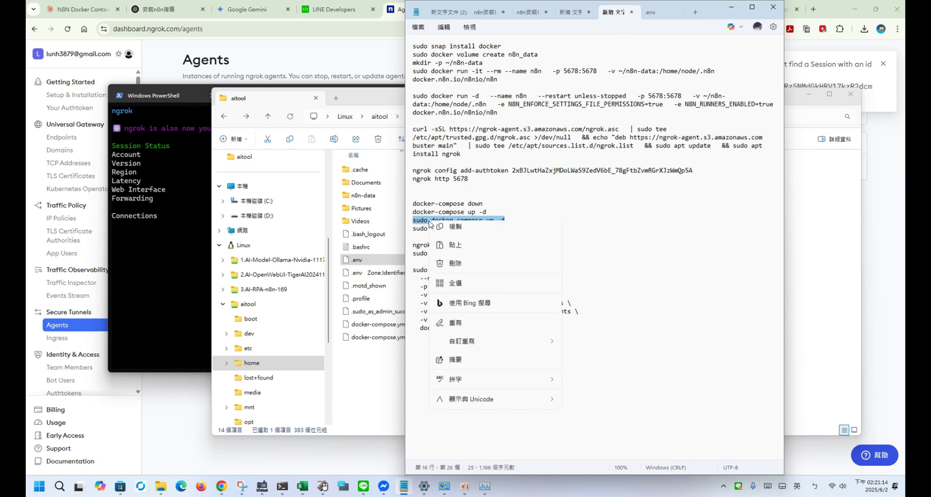
left_click(456, 273)
Run sudo docker-compose up -d in the second aitool terminal session and enter the sudo password
left_click(133, 256)
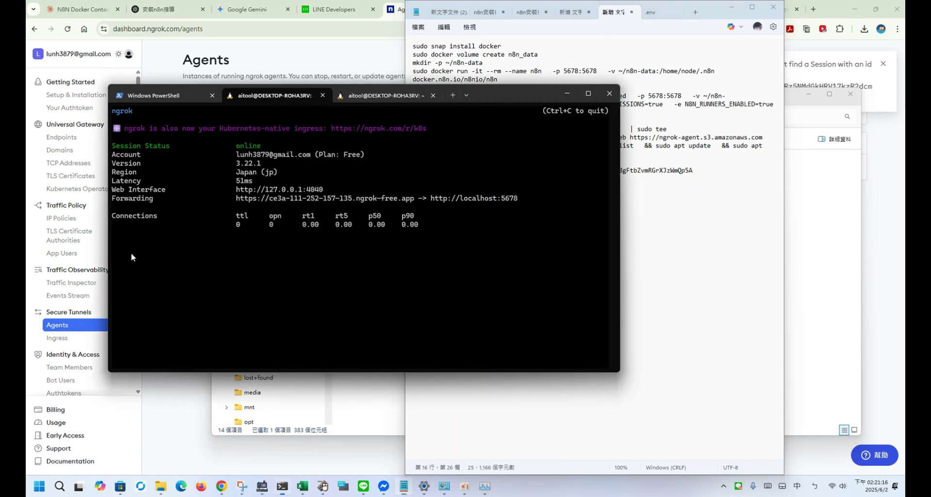
left_click(384, 96)
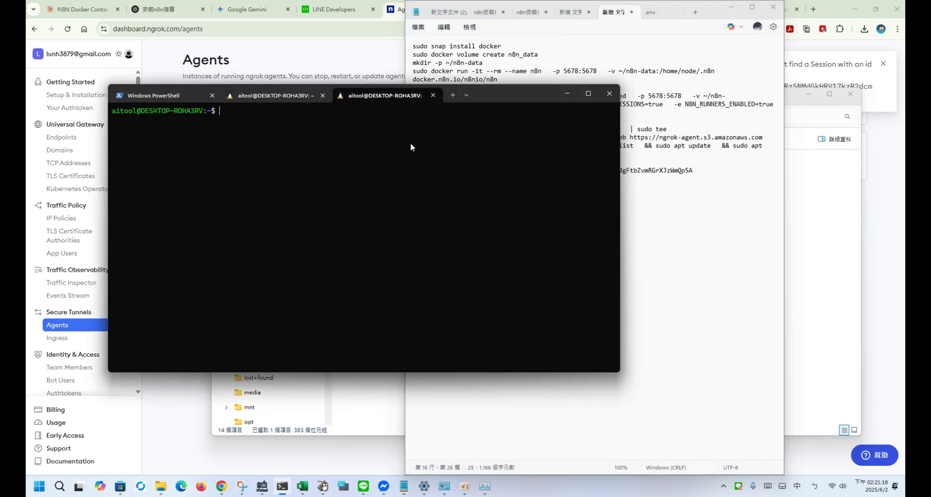
right_click(235, 126)
key("Return")
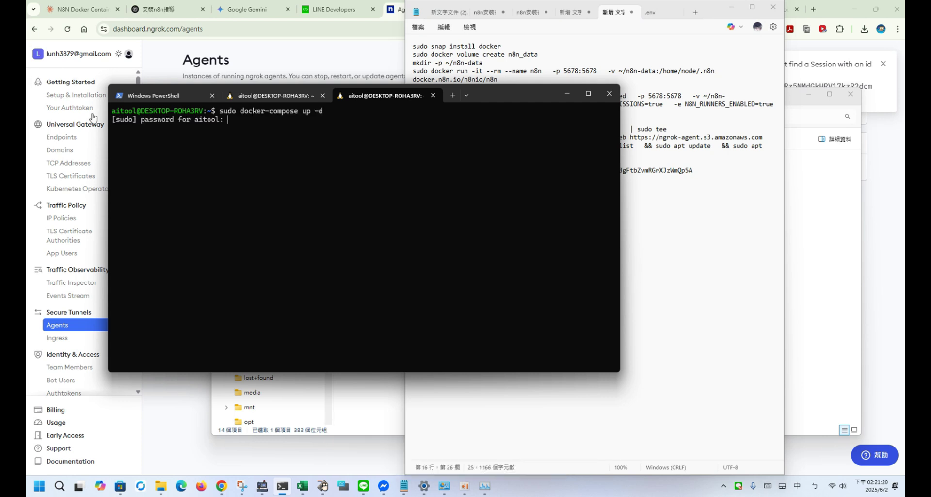
left_click(324, 486)
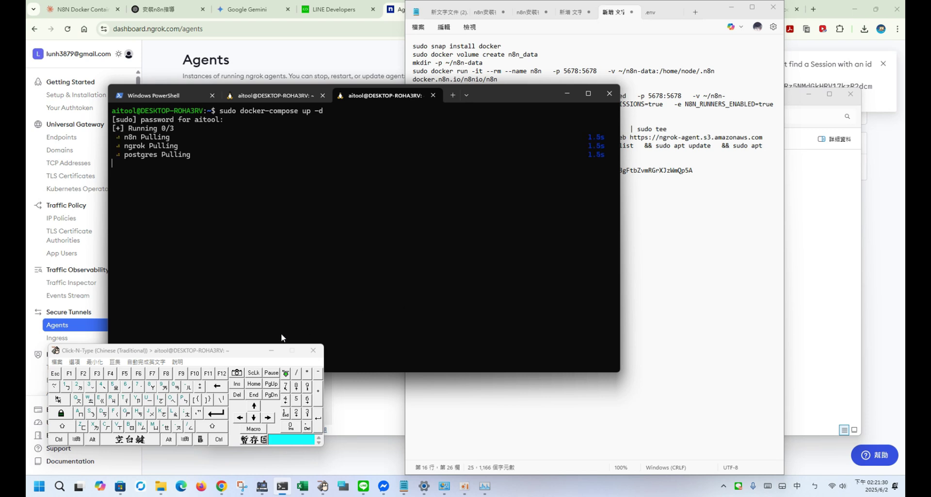
left_click(271, 350)
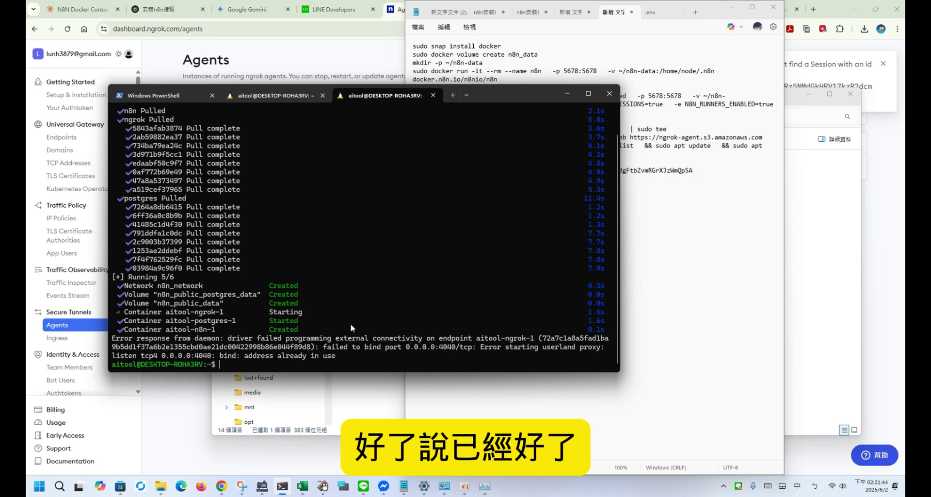
Close the open aitool sessions, including the ngrok tunnel, and start a fresh aitool session in the terminal
left_click(295, 98)
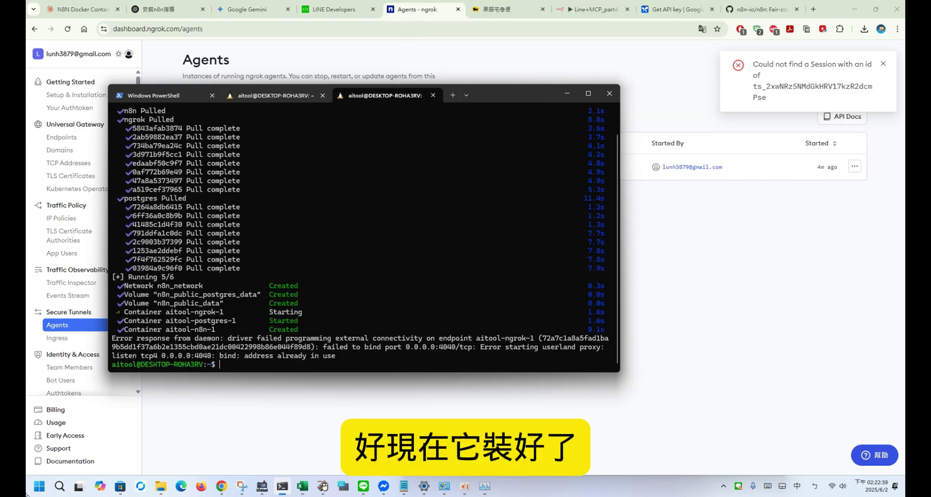
left_click(433, 96)
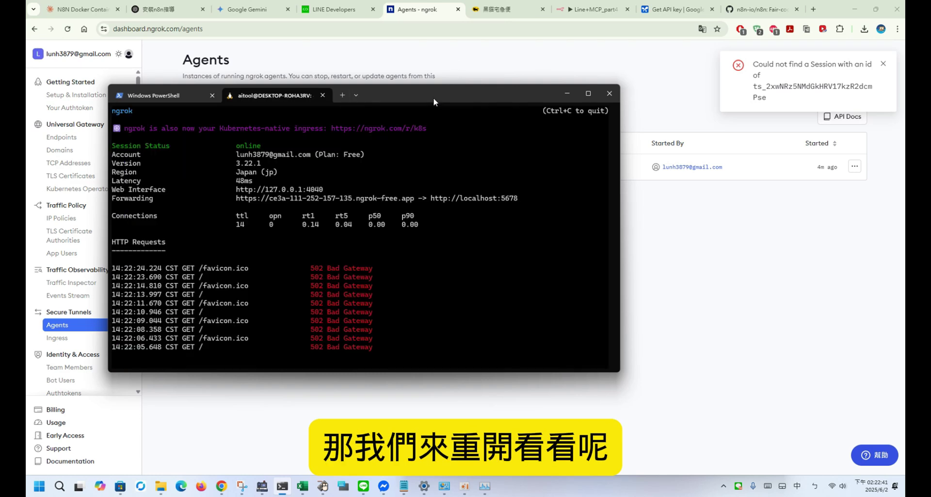
left_click(323, 95)
left_click(237, 93)
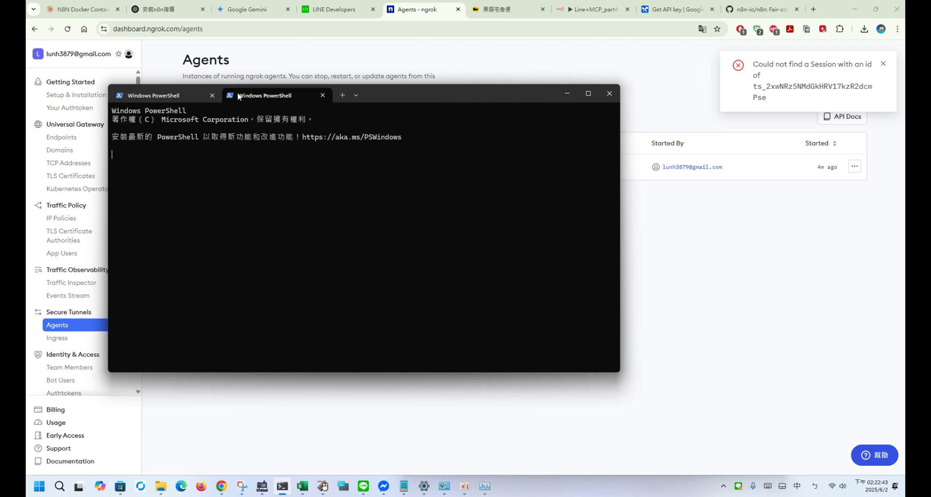
left_click(322, 95)
left_click(246, 95)
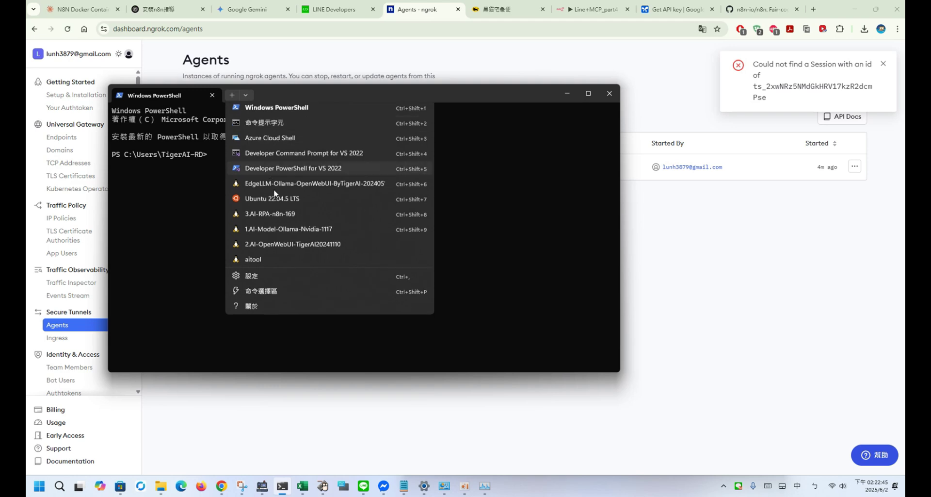
left_click(278, 263)
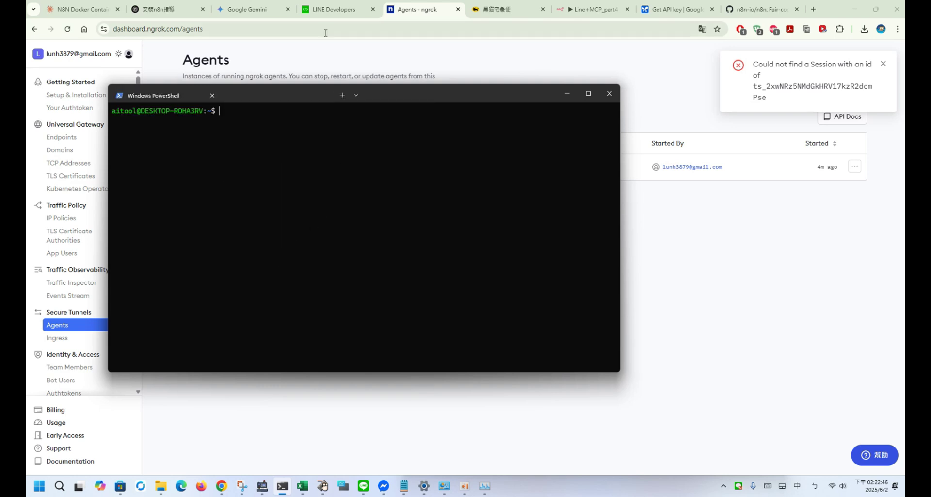
Rerun the earlier ngrok http 5678 command in the new aitool session using the on-screen keyboard
left_click(323, 485)
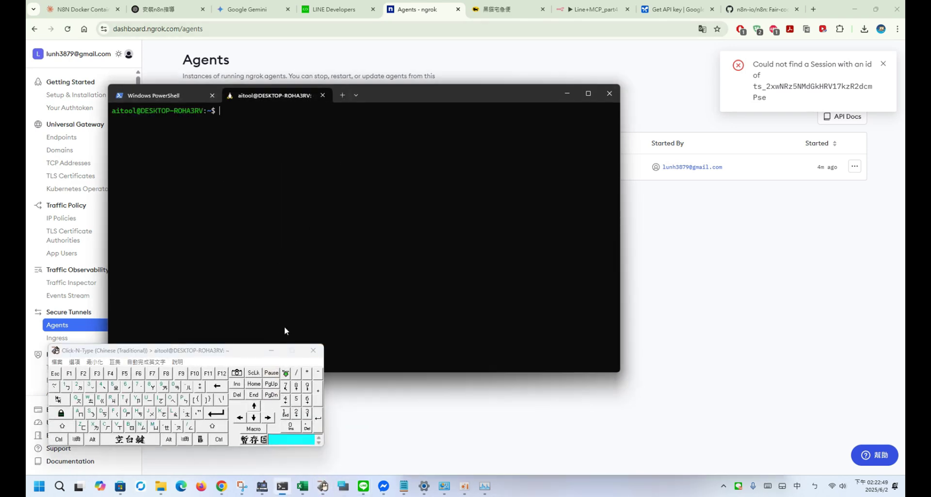
left_click(257, 405)
left_click(216, 412)
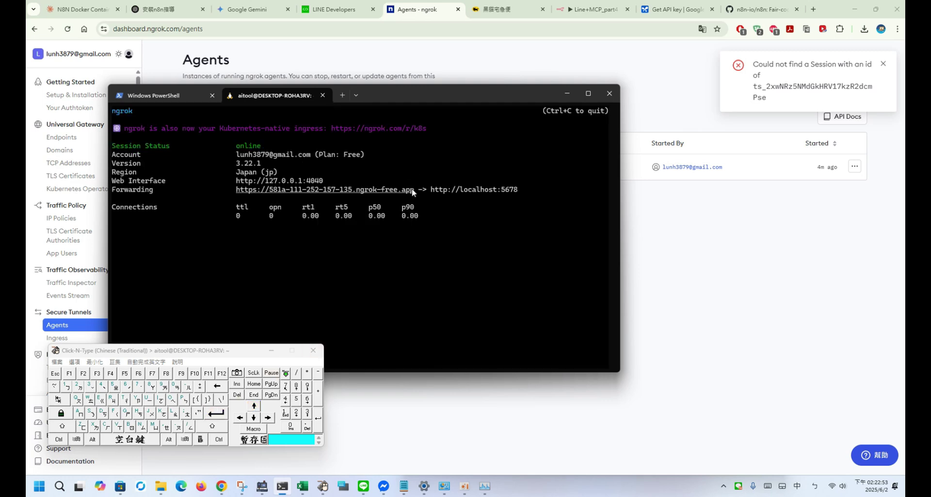
Copy the ngrok forwarding URL from the terminal and open the .env file in the aitool home folder for editing in Notepad
left_click_drag(415, 189, 238, 188)
right_click(238, 188)
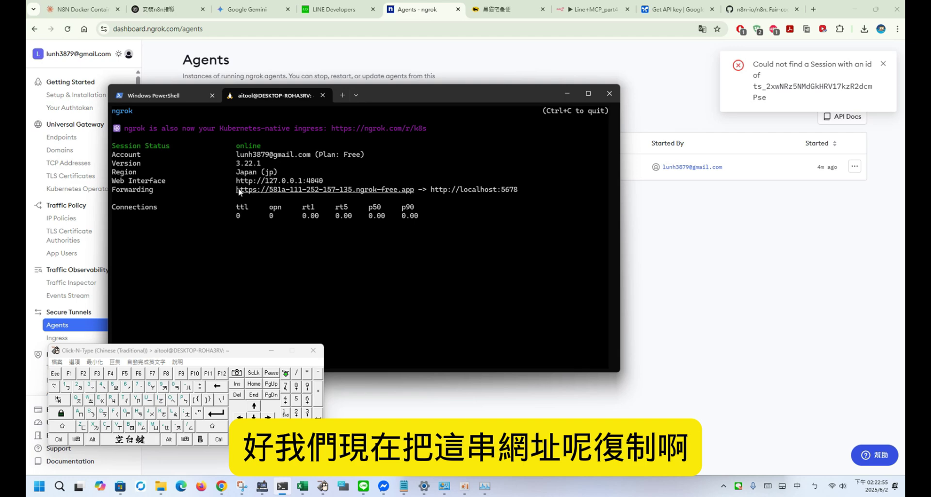
left_click(271, 350)
mouse_move(161, 485)
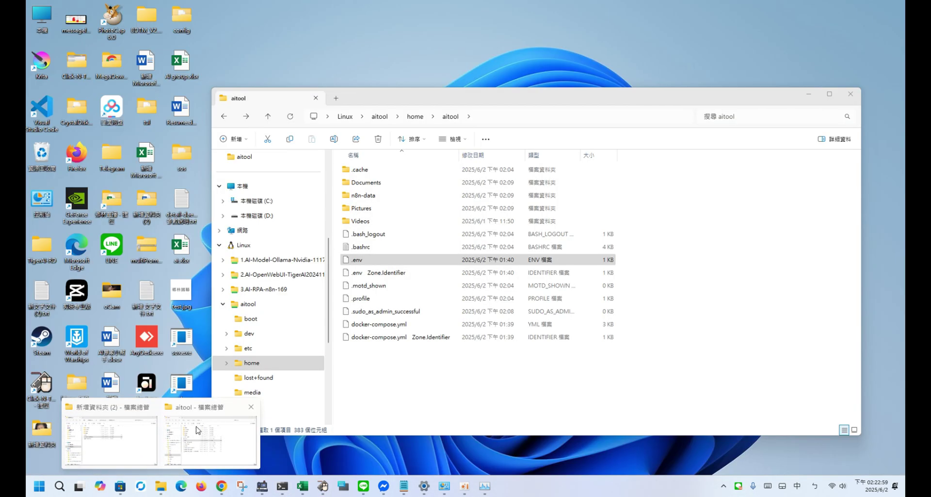
left_click(203, 439)
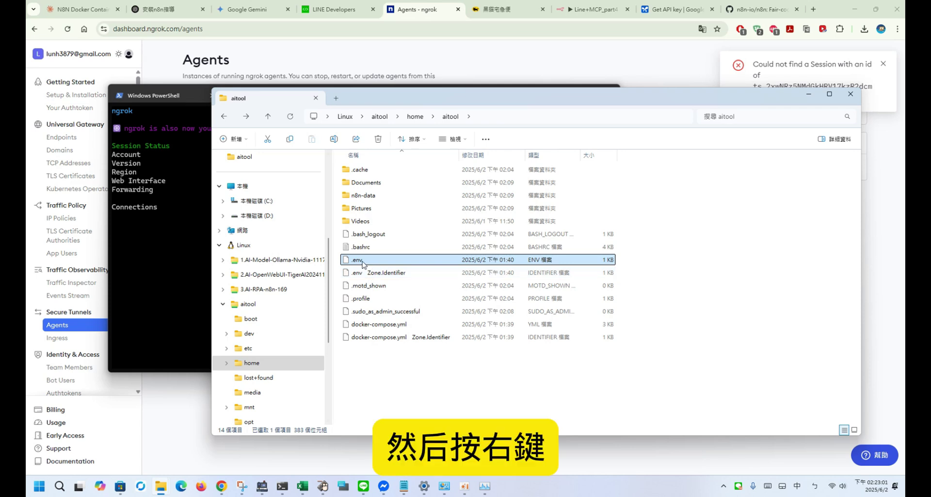
right_click(372, 257)
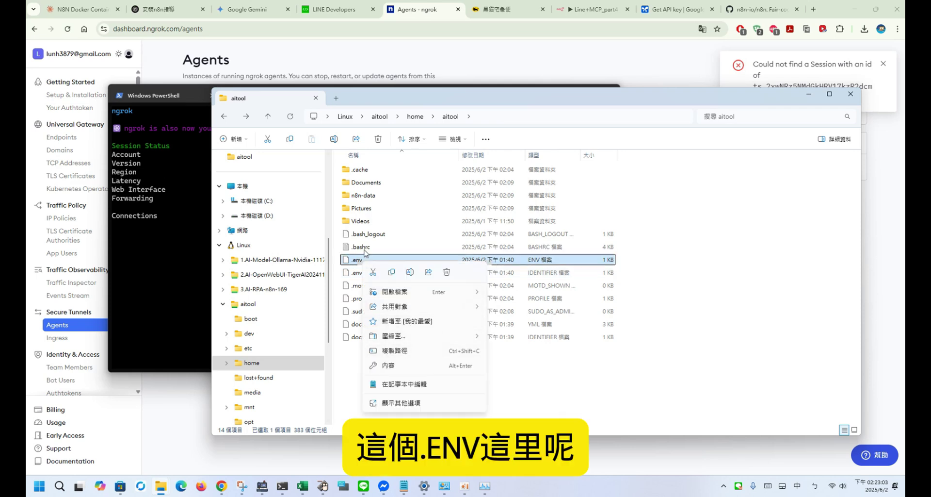
left_click(406, 384)
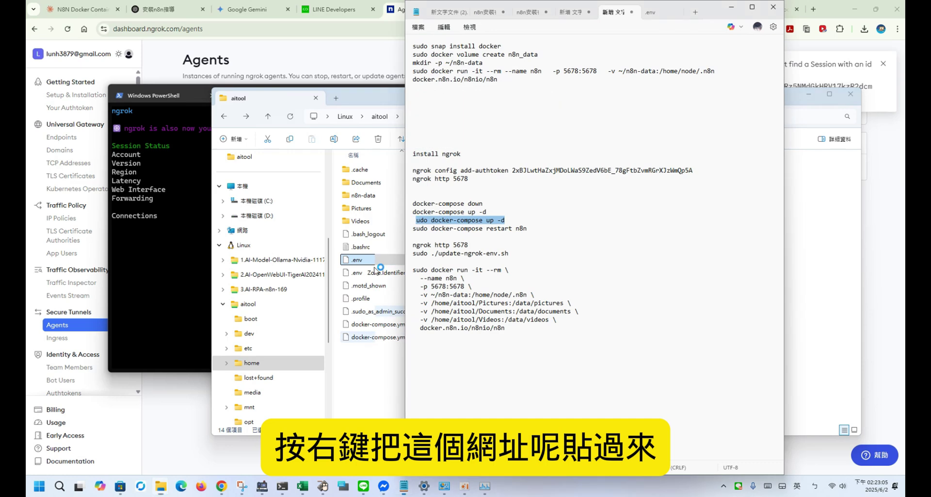
left_click_drag(638, 154, 476, 153)
right_click(476, 153)
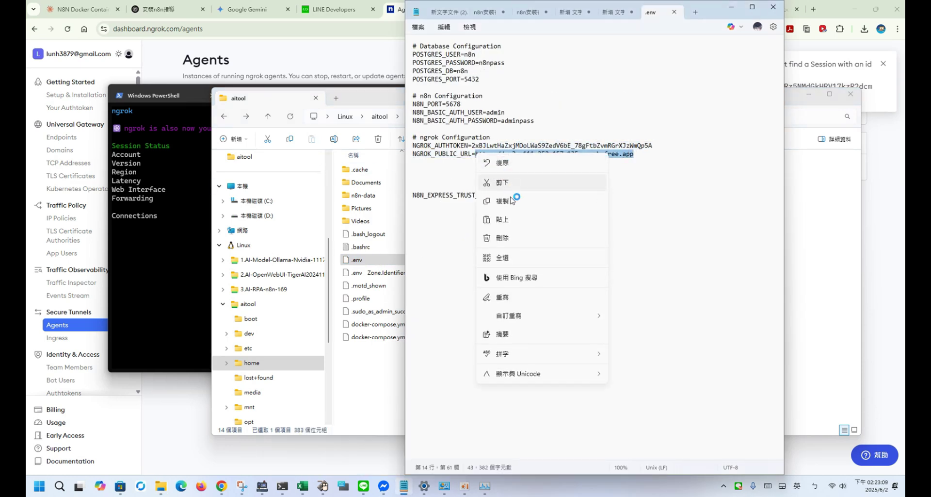
left_click(504, 220)
left_click(418, 28)
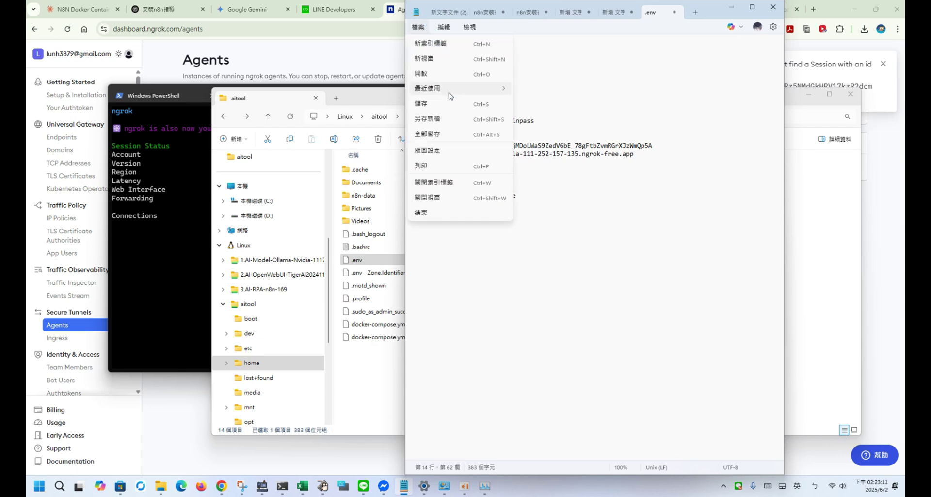
left_click(450, 104)
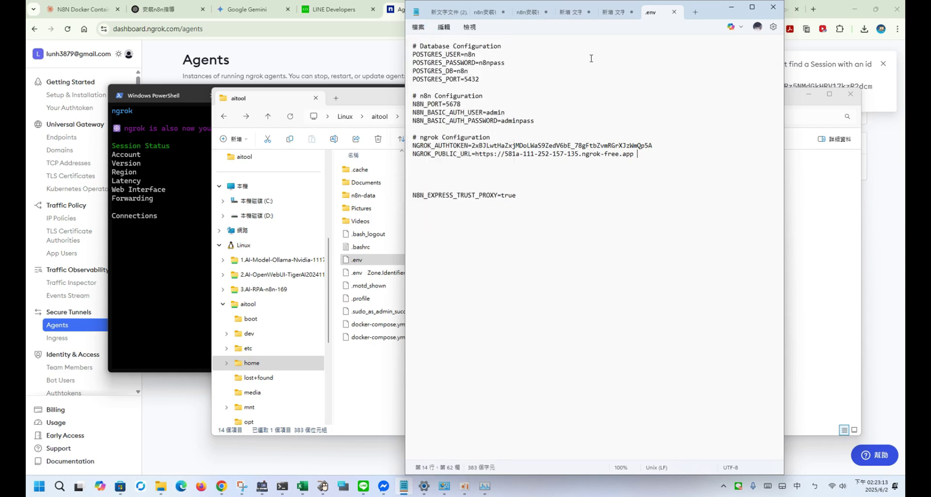
Copy sudo docker-compose up -d from the installation notes and open a second aitool session in the terminal
left_click(611, 16)
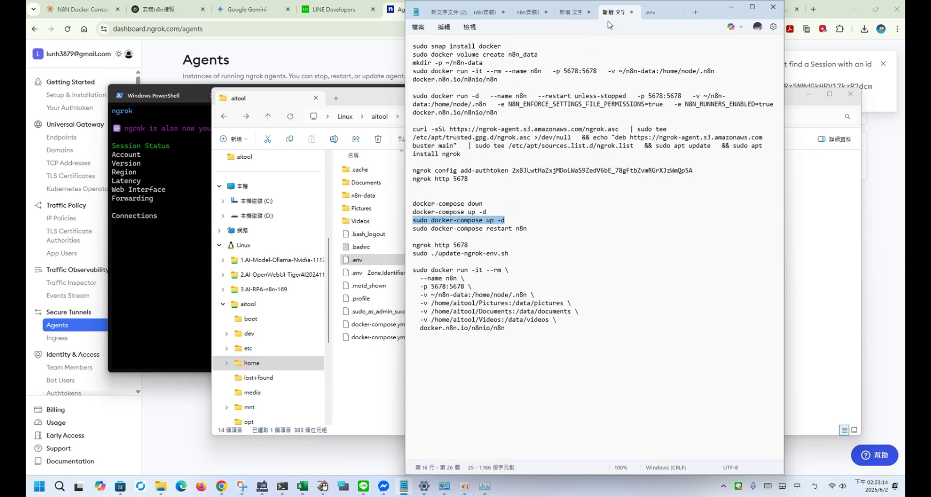
right_click(501, 224)
left_click(534, 268)
left_click(171, 162)
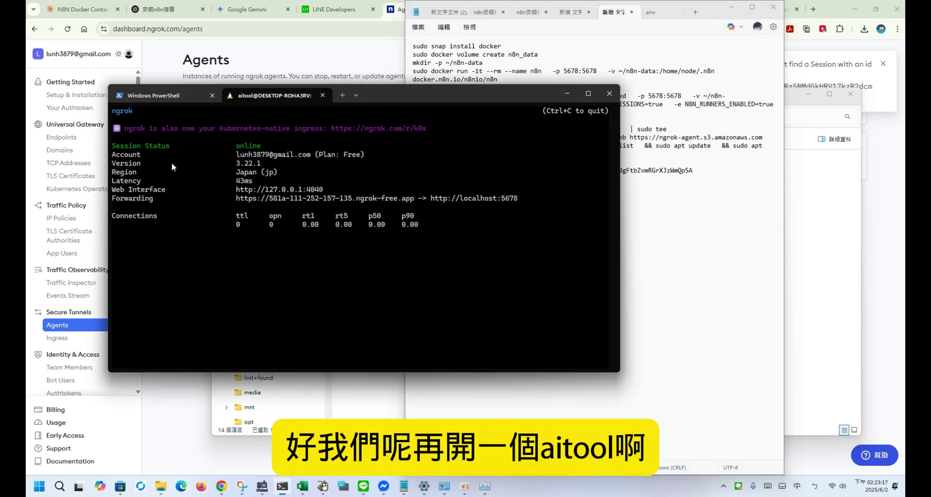
left_click(356, 95)
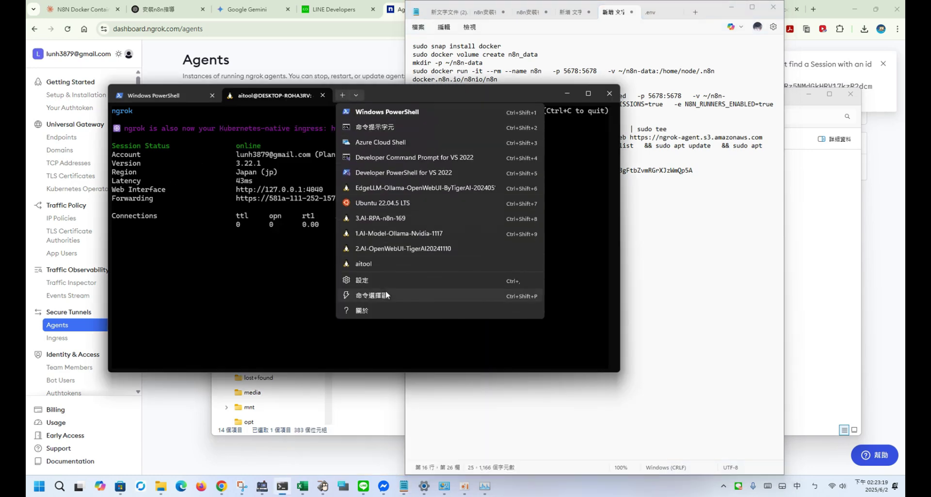
left_click(383, 264)
Run sudo docker-compose up -d in the new aitool session and enter the sudo password with the on-screen keyboard
key("ctrl+v")
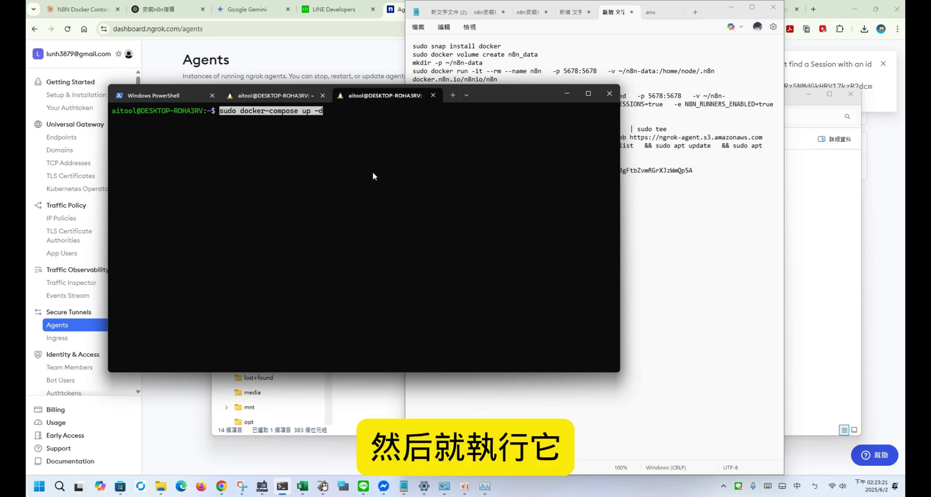
key("Return")
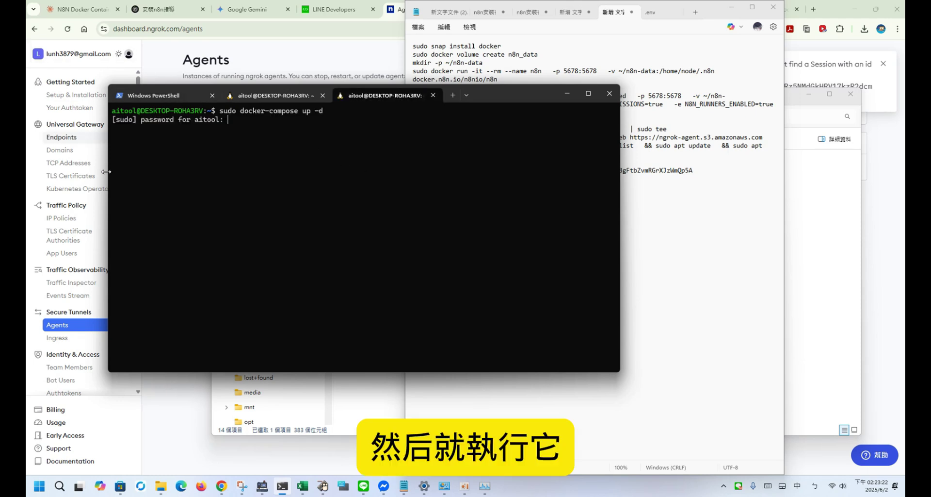
left_click(323, 485)
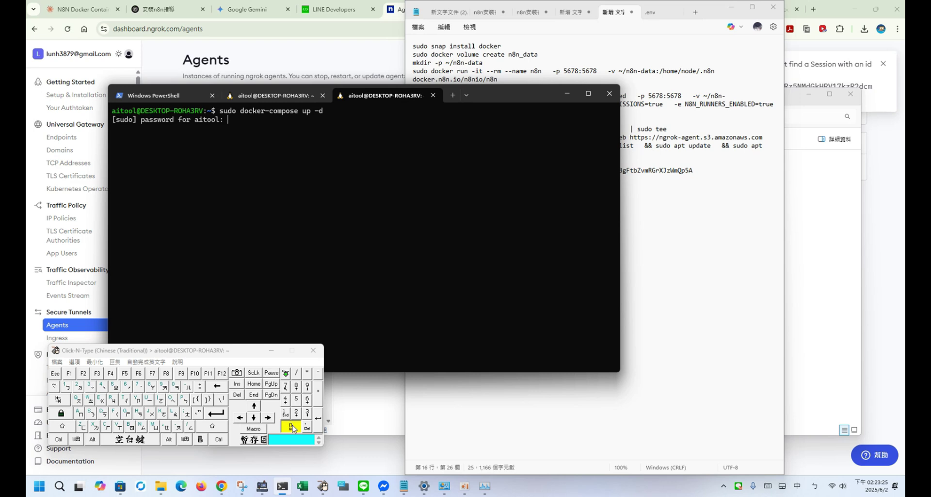
left_click(324, 421)
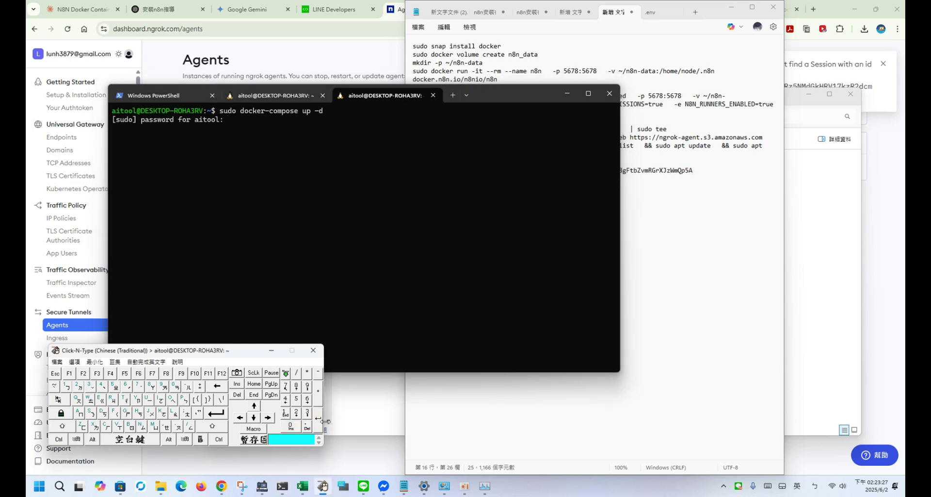
left_click(348, 308)
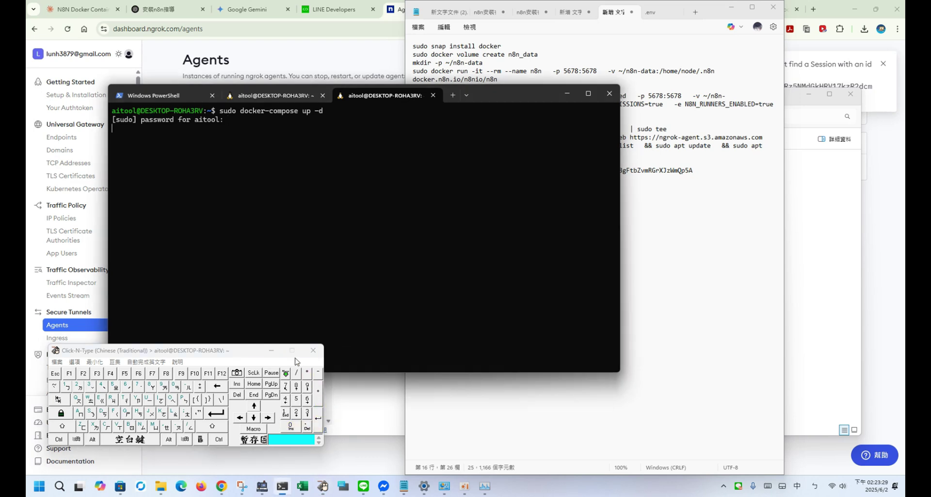
left_click(271, 350)
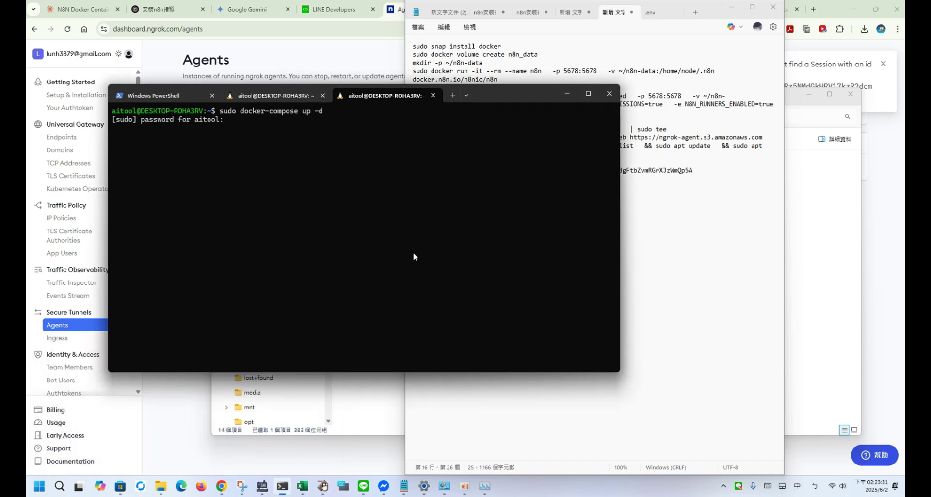
key("Return")
Copy the forwarding URL from the ngrok session, open it in a new browser tab and continue past the ngrok warning page to the site
left_click(271, 95)
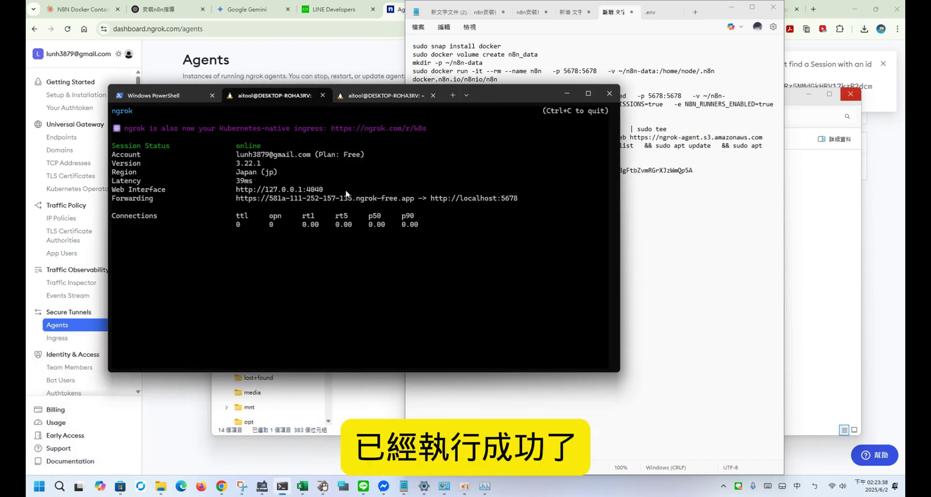
left_click_drag(417, 198, 243, 199)
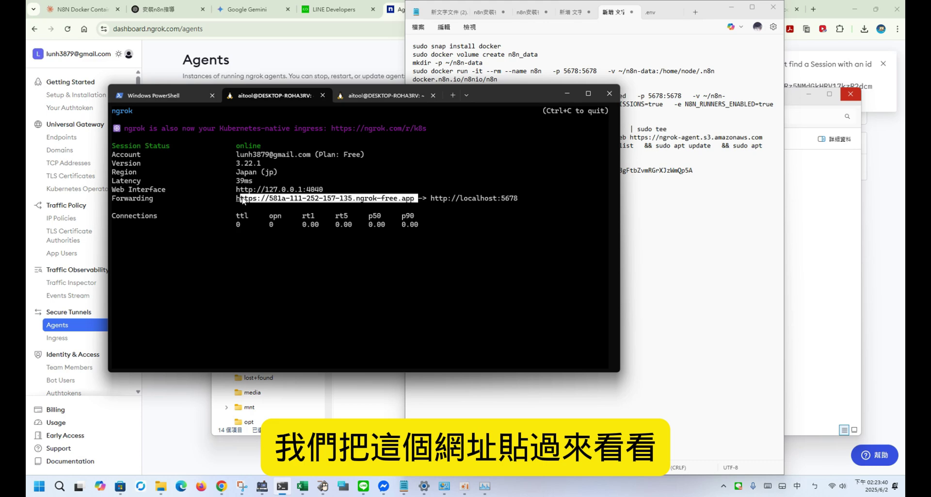
key("ctrl+c")
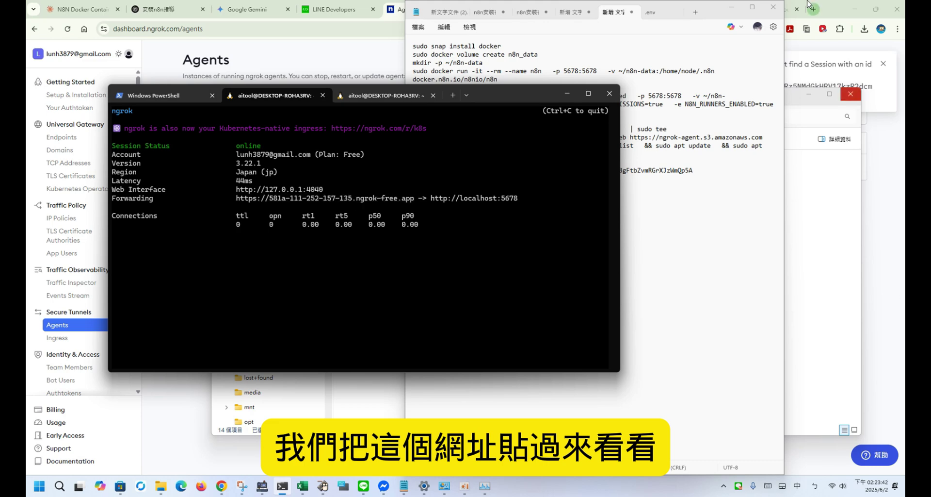
left_click(812, 8)
right_click(674, 24)
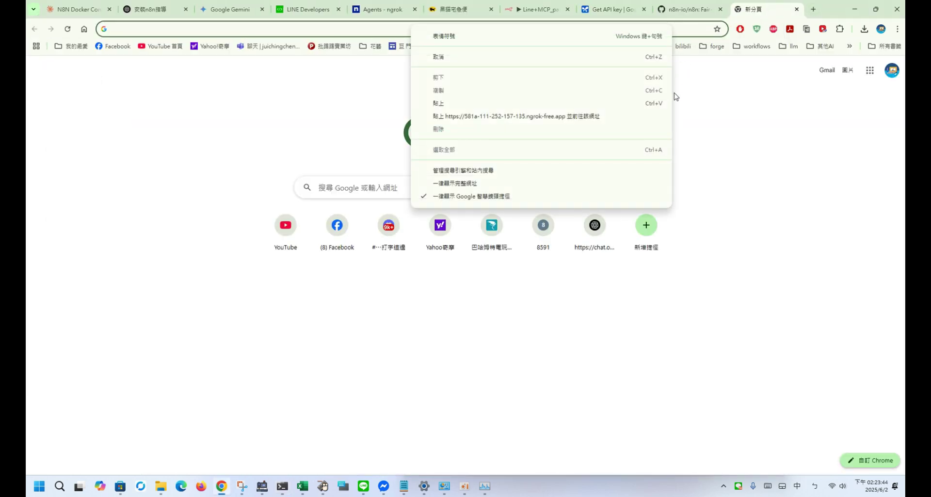
left_click(651, 114)
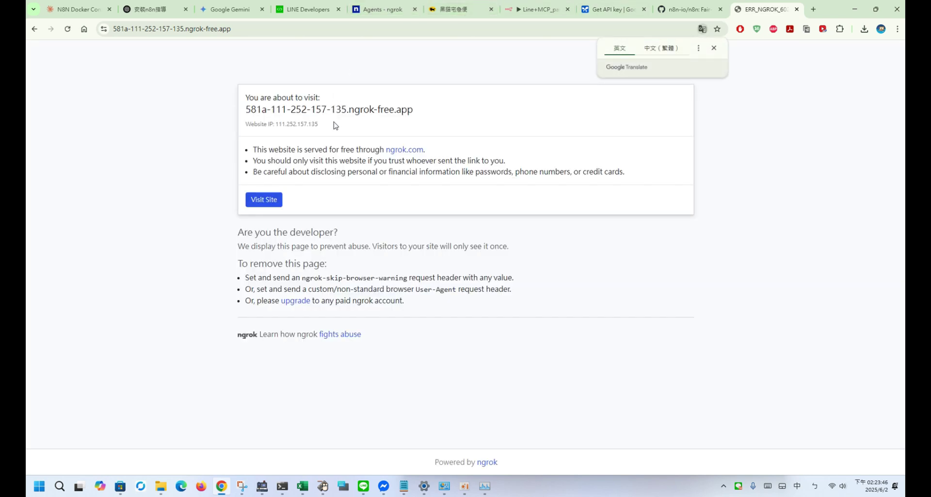
left_click(276, 205)
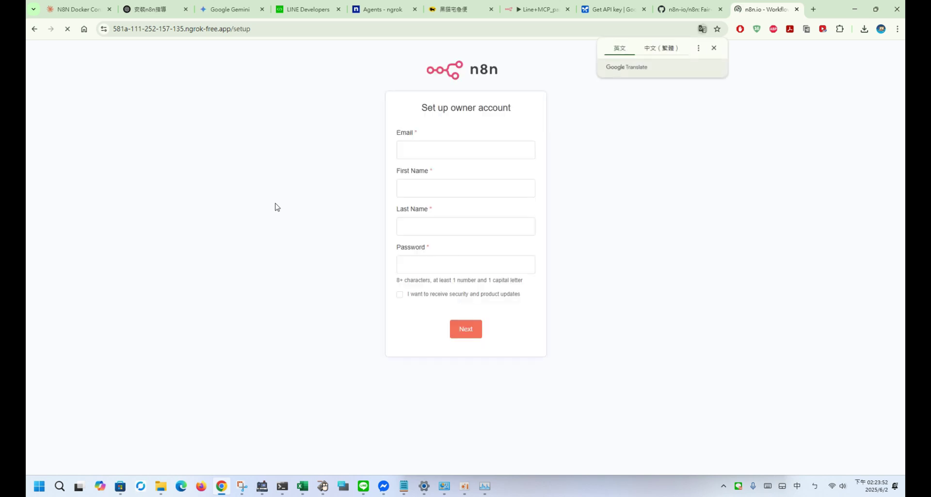
Set up the n8n owner account with e-mail, first name, last name and password, and decline the password-saving and free license key offers
left_click(714, 48)
left_click(464, 149)
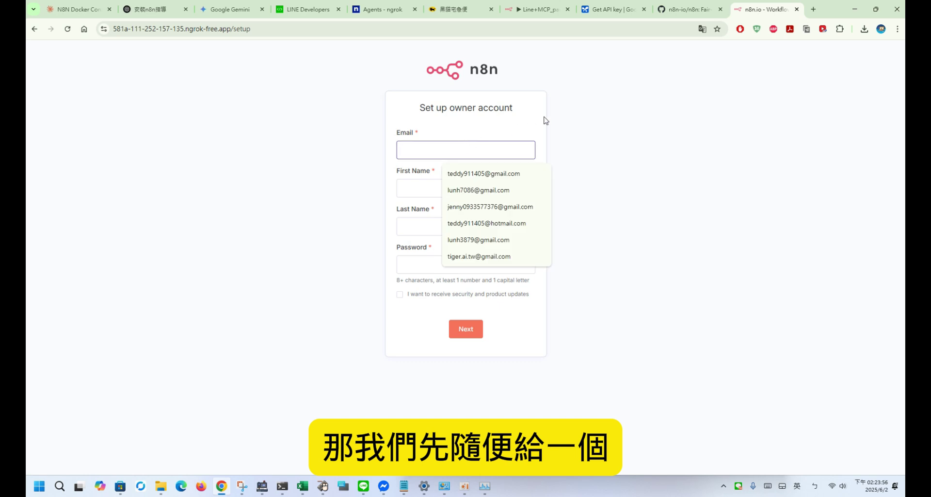
left_click(523, 175)
left_click(494, 190)
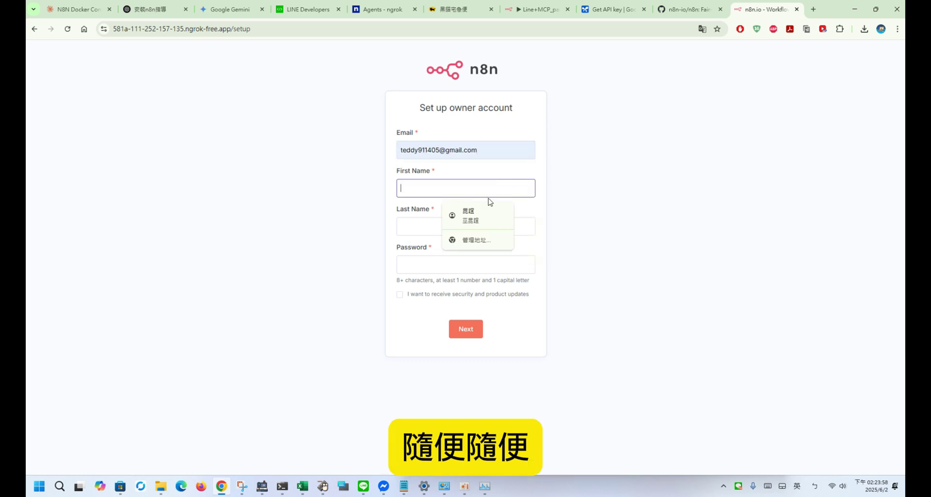
left_click(485, 211)
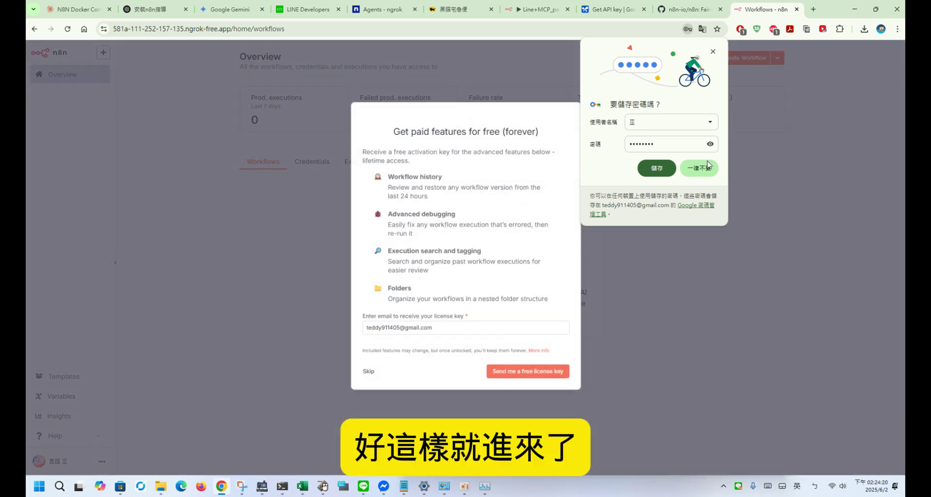
left_click(708, 165)
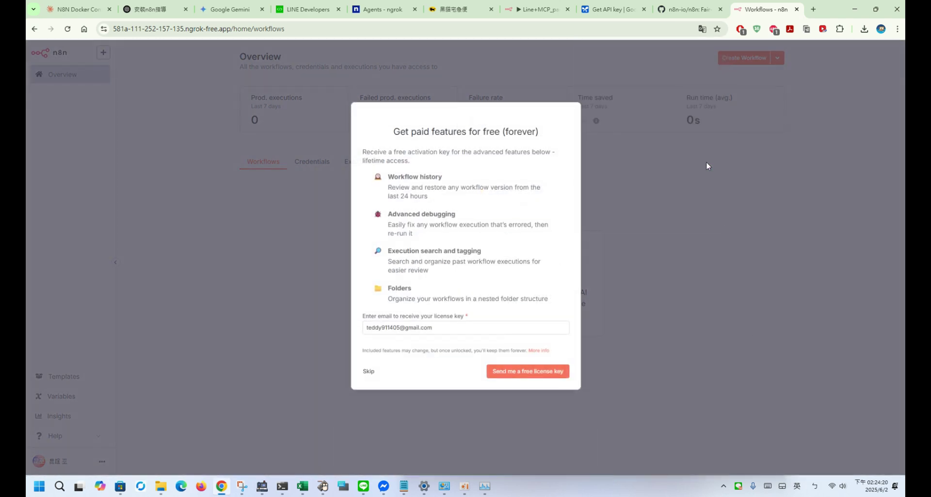
left_click(368, 372)
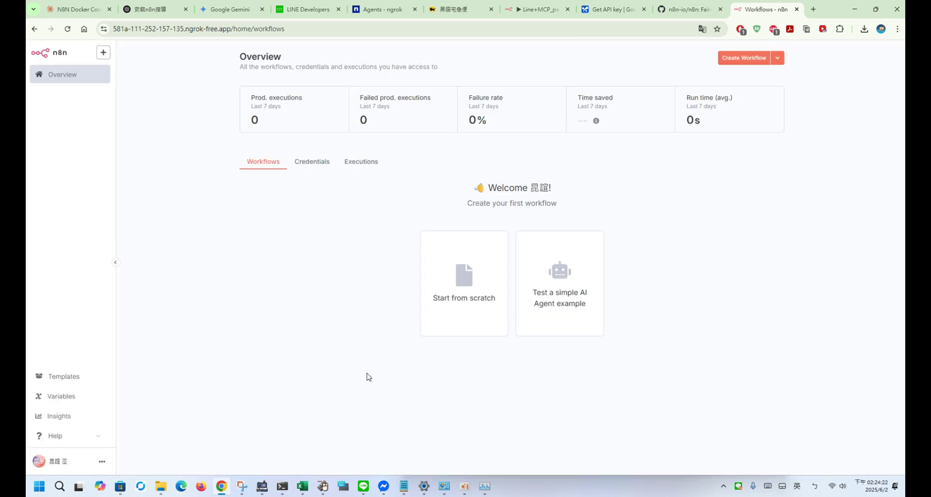
Create a new workflow and import the read/write files example into it from a file
left_click(747, 58)
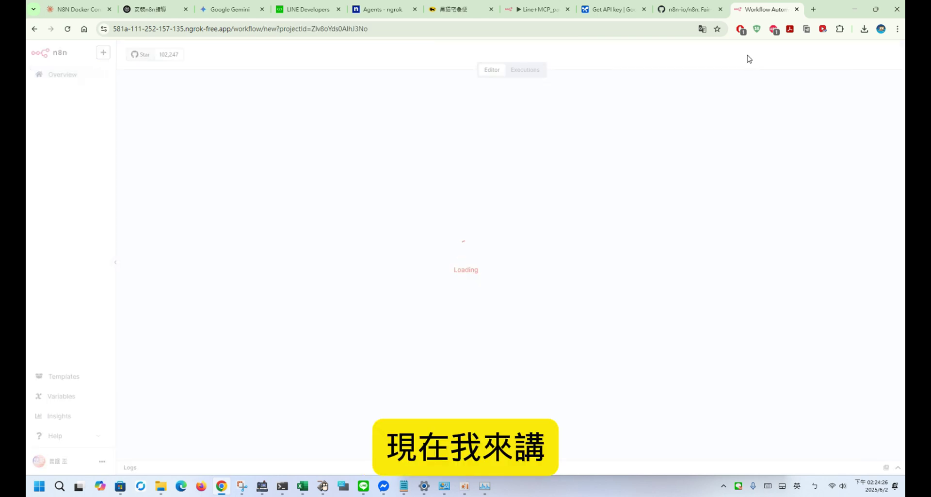
left_click(818, 57)
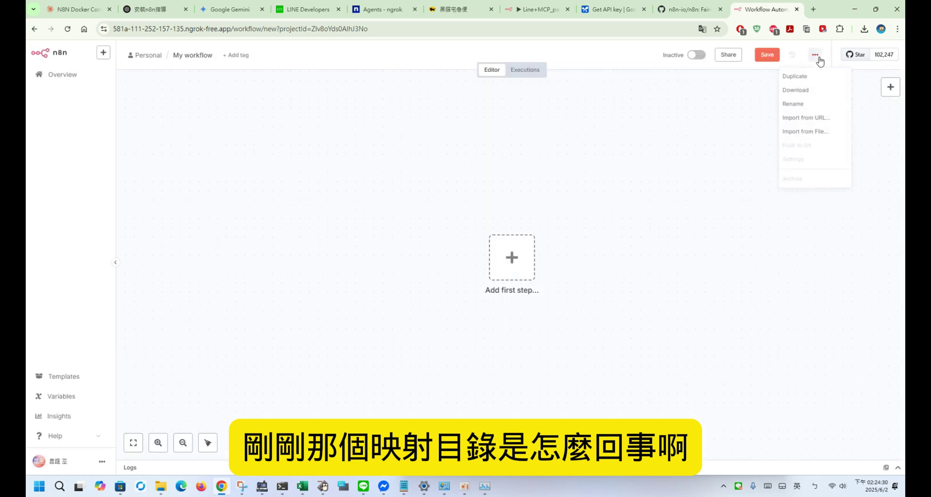
left_click(805, 133)
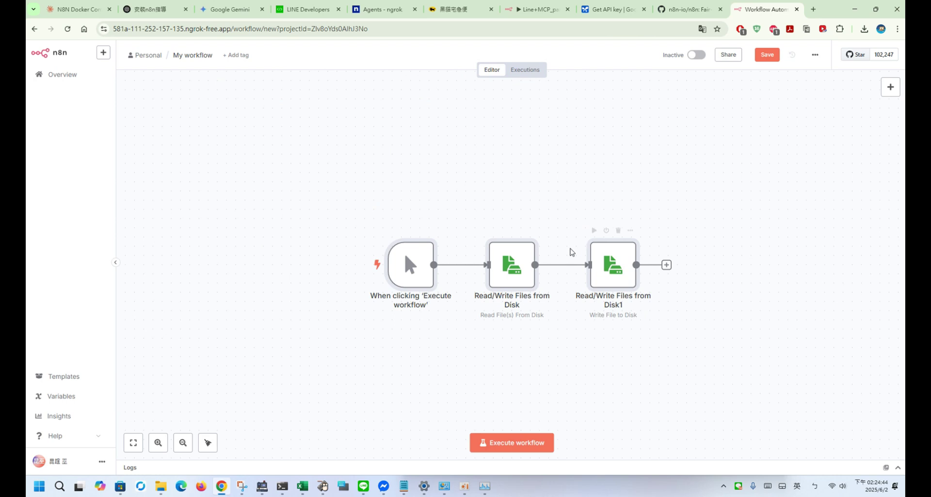
Check the file path in the Read File(s) From Disk node against the contents of the aitool Pictures folder
double_click(514, 264)
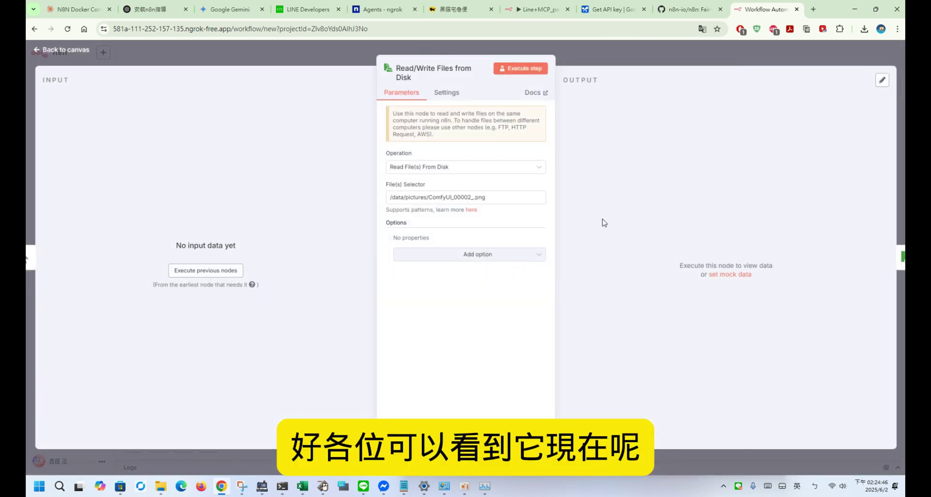
left_click(170, 490)
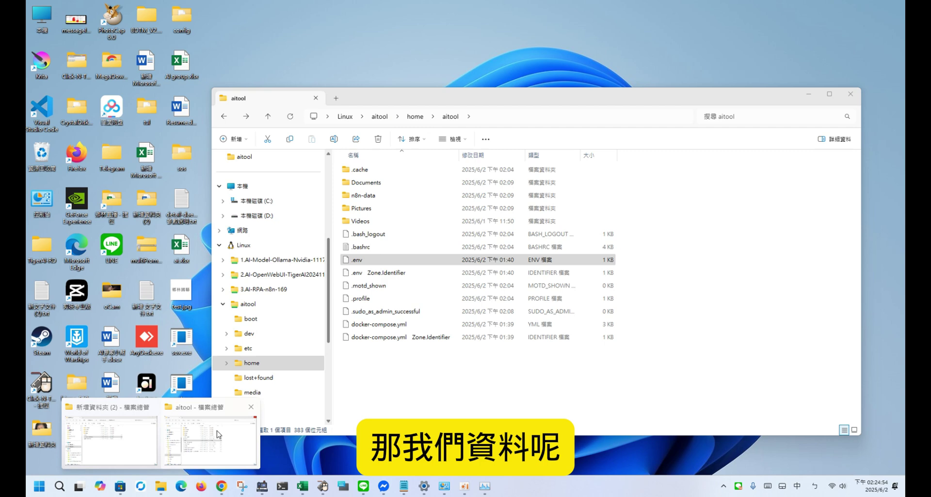
left_click(251, 403)
double_click(398, 209)
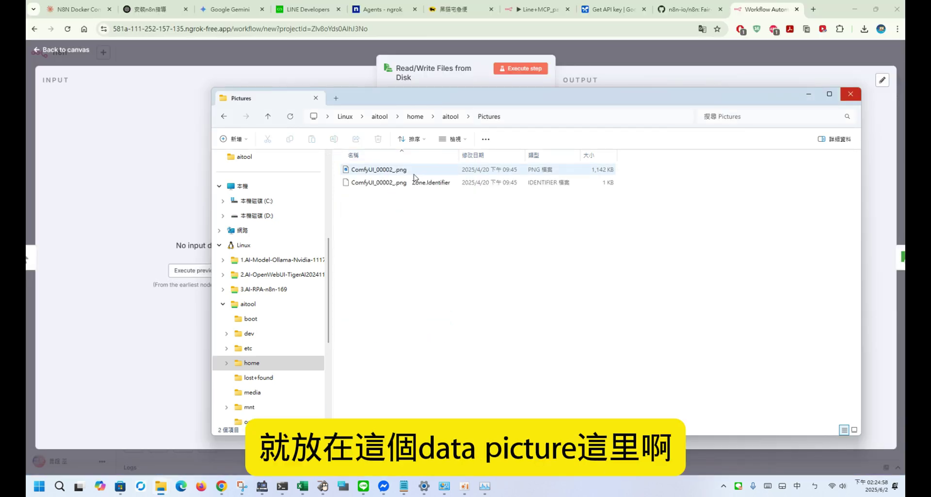
left_click(809, 95)
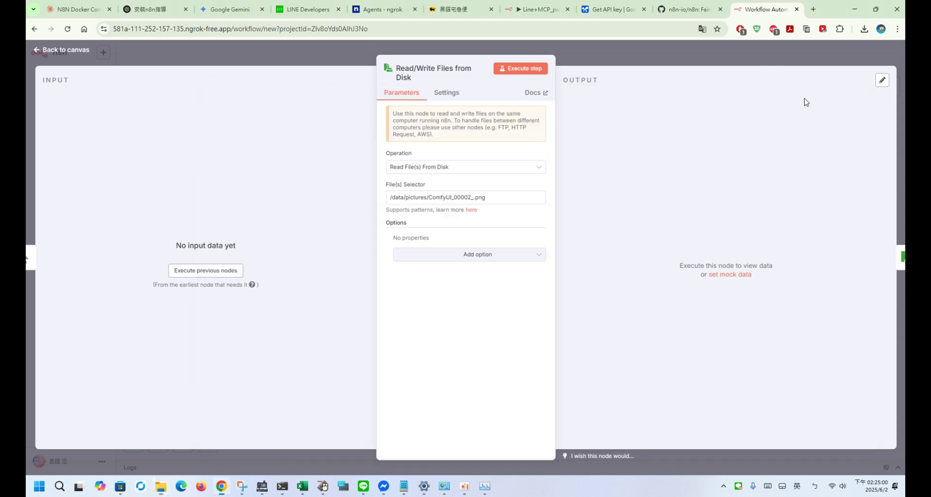
Execute the Read File(s) From Disk node on /data/pictures/ComfyUI_00002_.png and review its file output before returning to the canvas
left_click(532, 70)
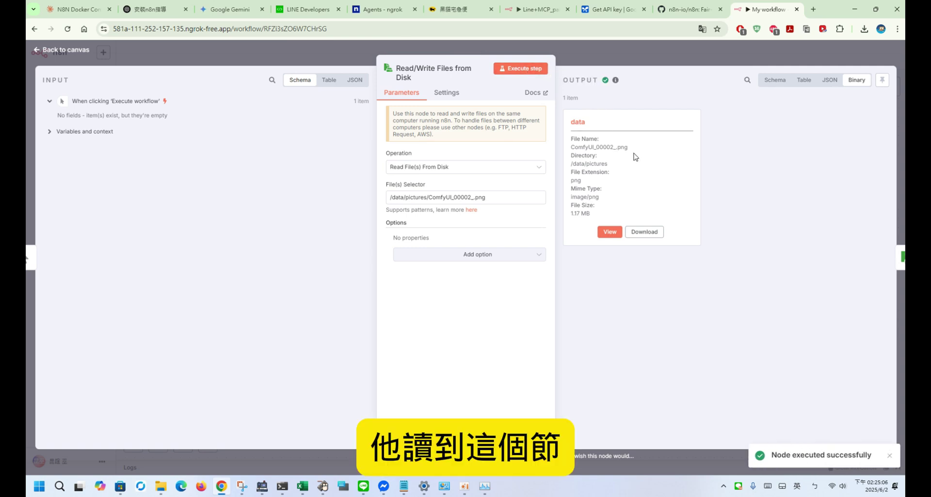
left_click_drag(636, 156, 572, 122)
left_click(582, 124)
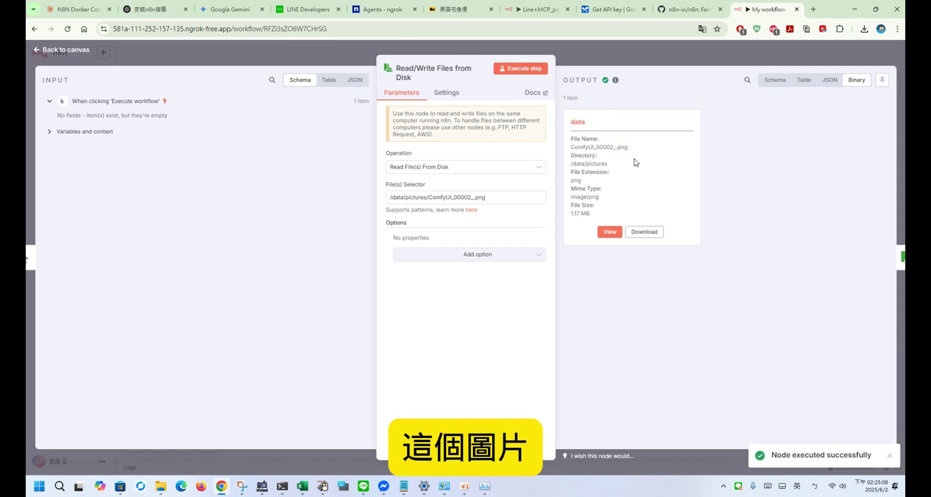
left_click_drag(571, 121, 624, 202)
left_click(624, 202)
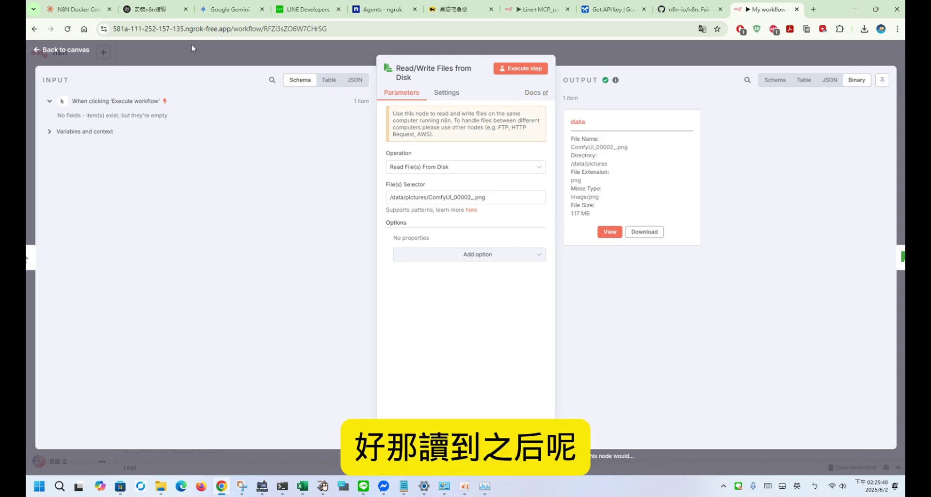
left_click(87, 50)
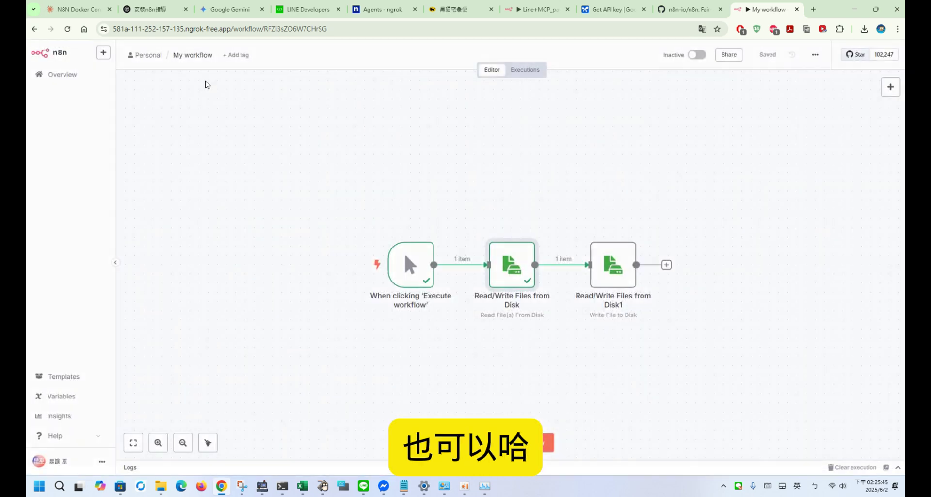
Set the Write File to Disk node's path to /data/documents/ComfyUI_00002_.png, keep data as the input binary field, and execute the node
double_click(616, 269)
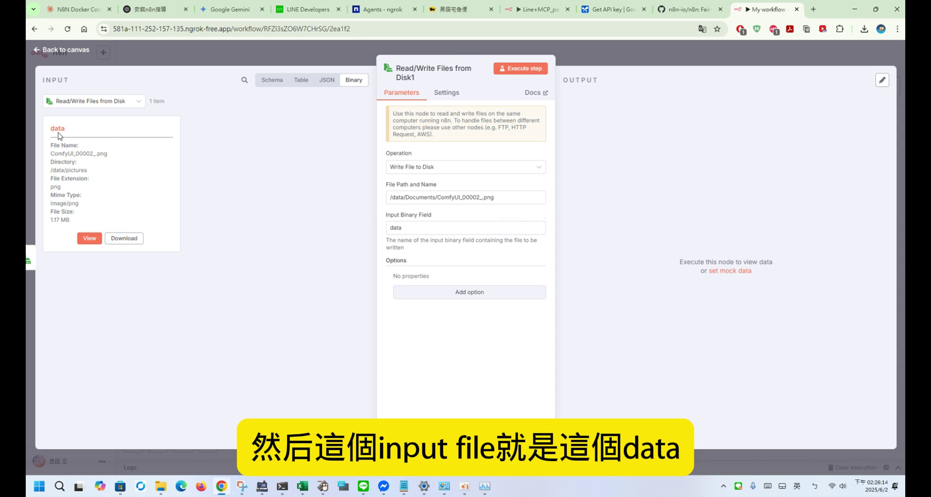
left_click(514, 228)
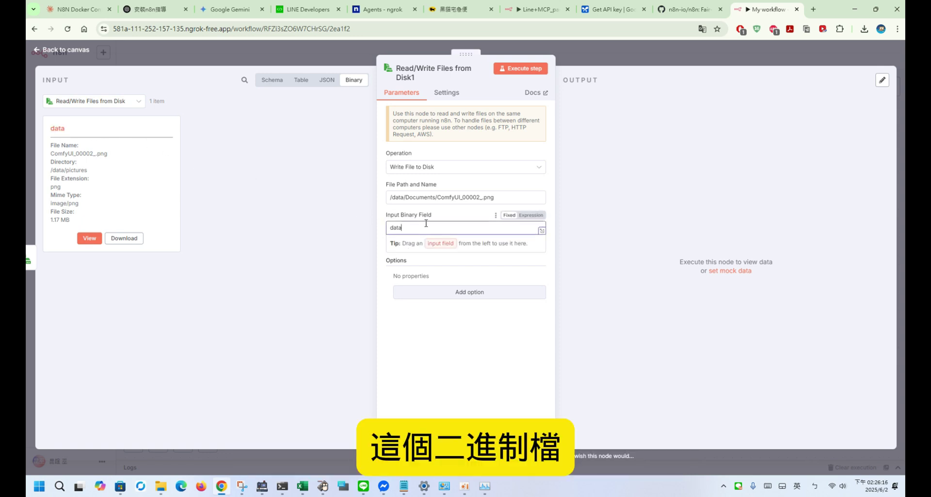
left_click_drag(527, 201, 439, 199)
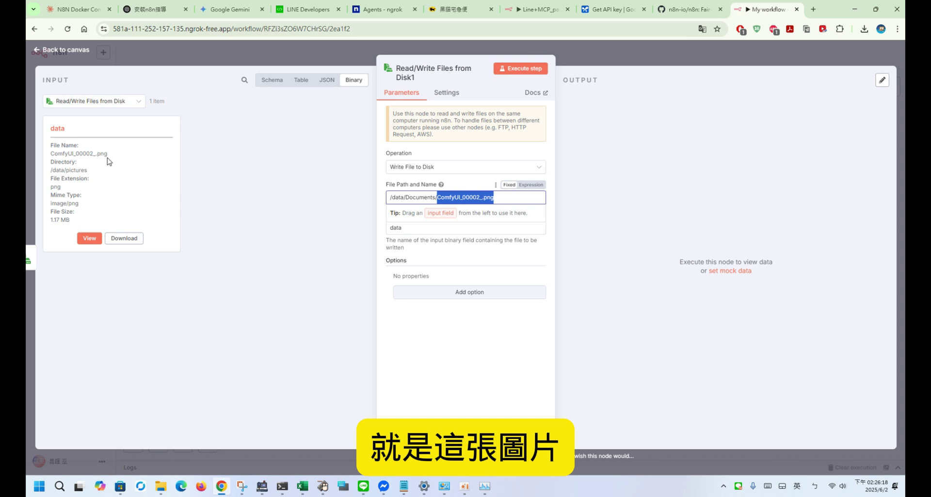
left_click_drag(108, 162, 106, 153)
left_click(521, 69)
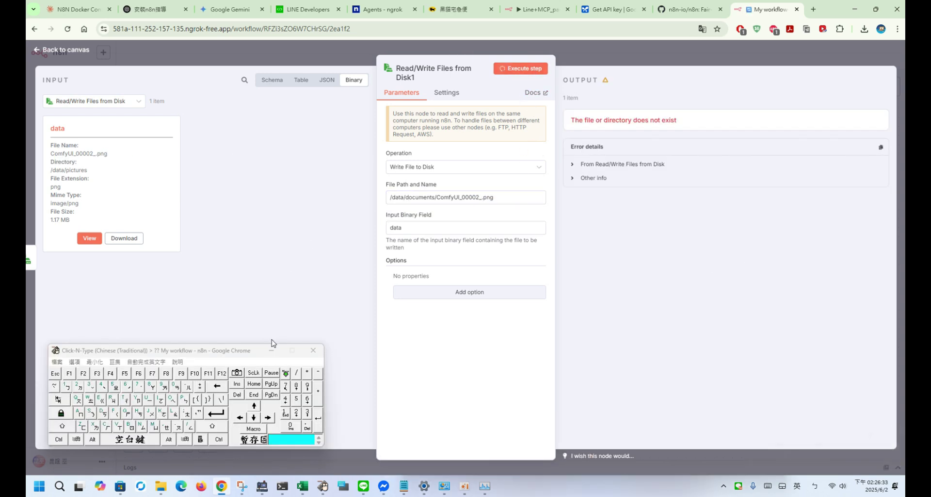
left_click(272, 350)
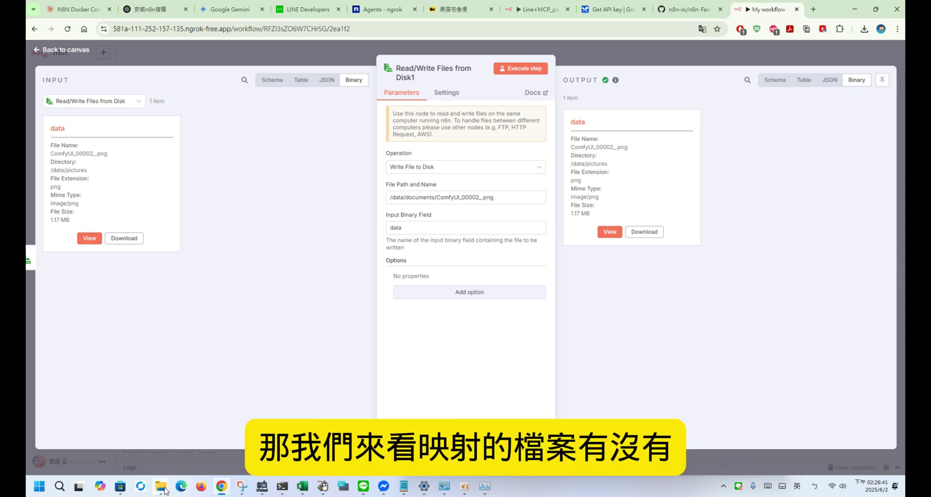
Check the aitool Documents folder in File Explorer for the written ComfyUI_00002_.png file
mouse_move(164, 490)
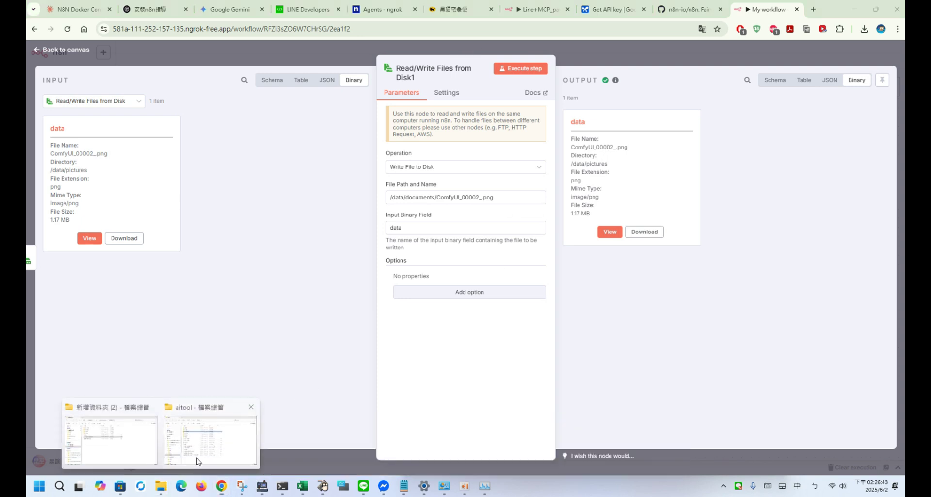
left_click(210, 439)
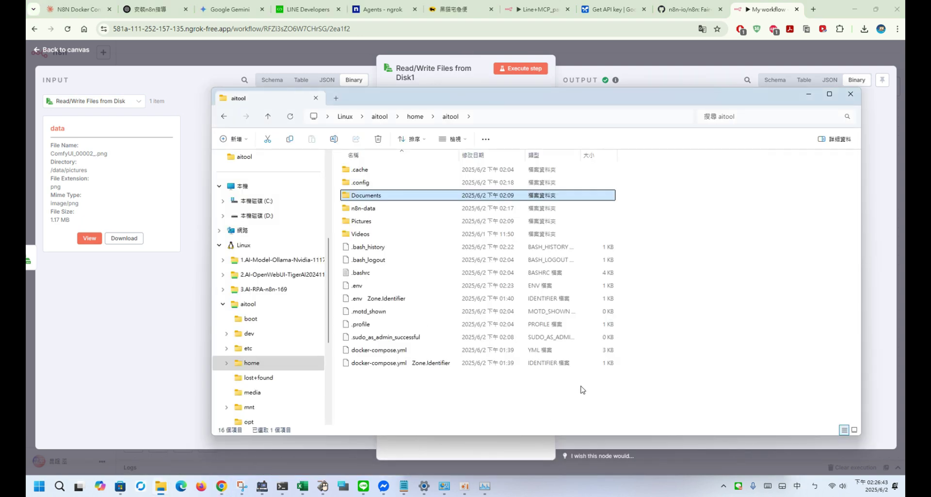
double_click(397, 197)
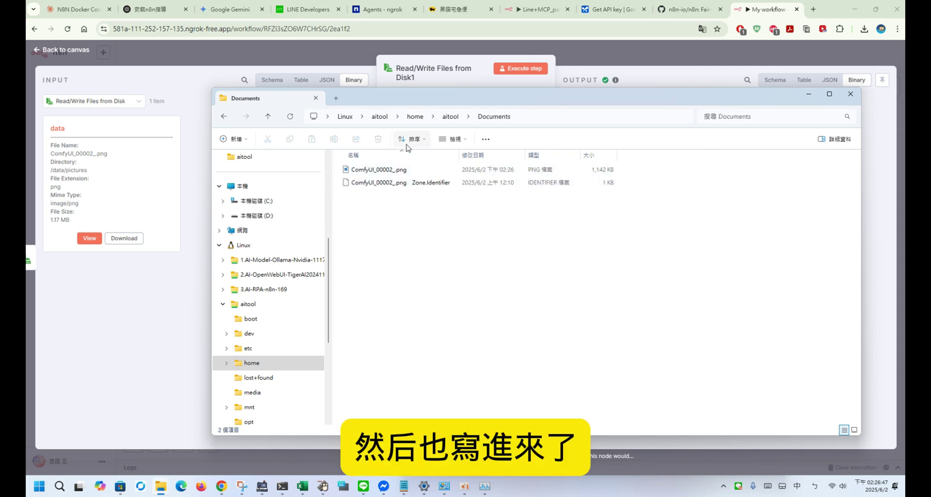
left_click(809, 96)
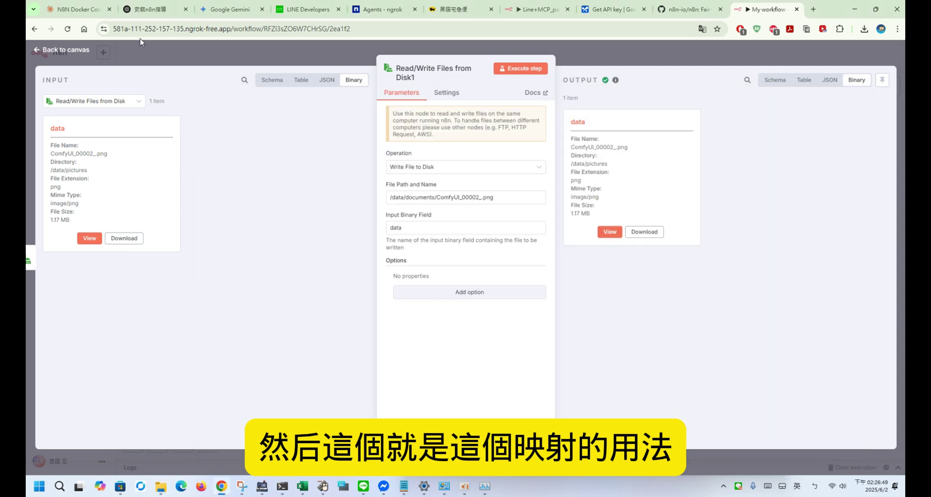
Save the read/write files workflow and create a new empty workflow
left_click(67, 52)
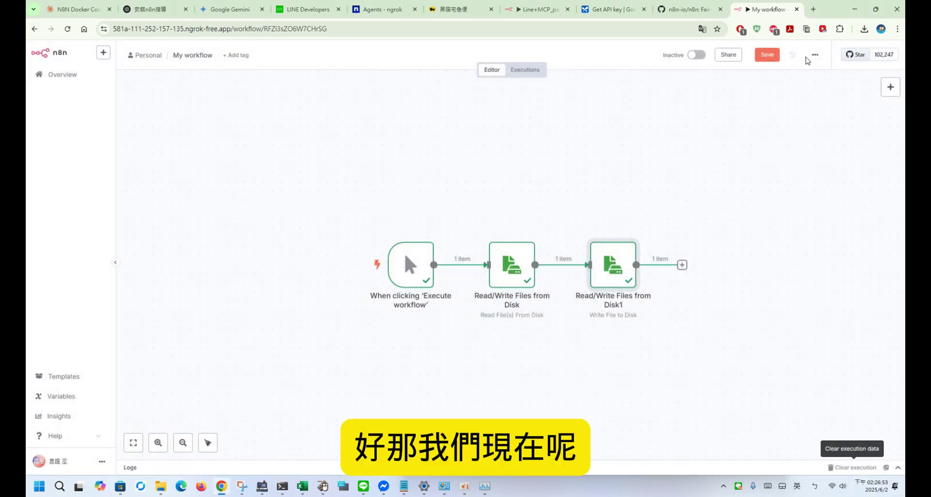
left_click(777, 56)
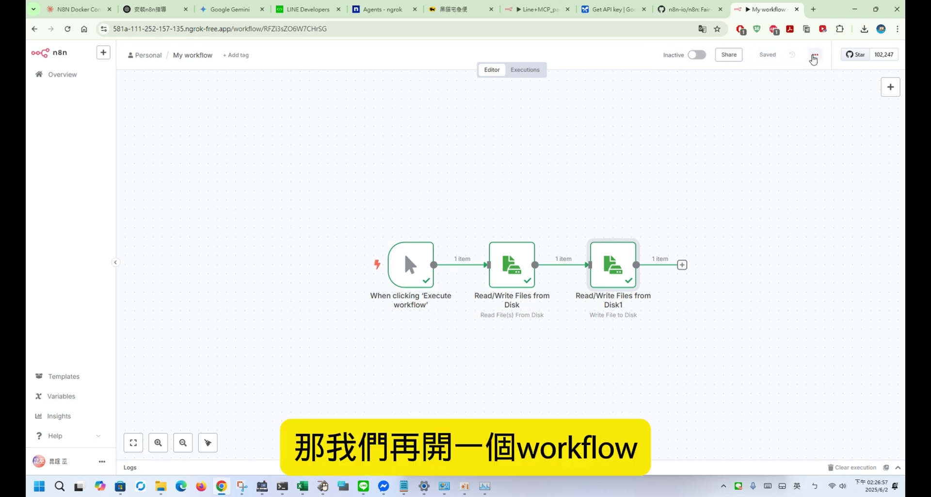
left_click(815, 56)
left_click(40, 76)
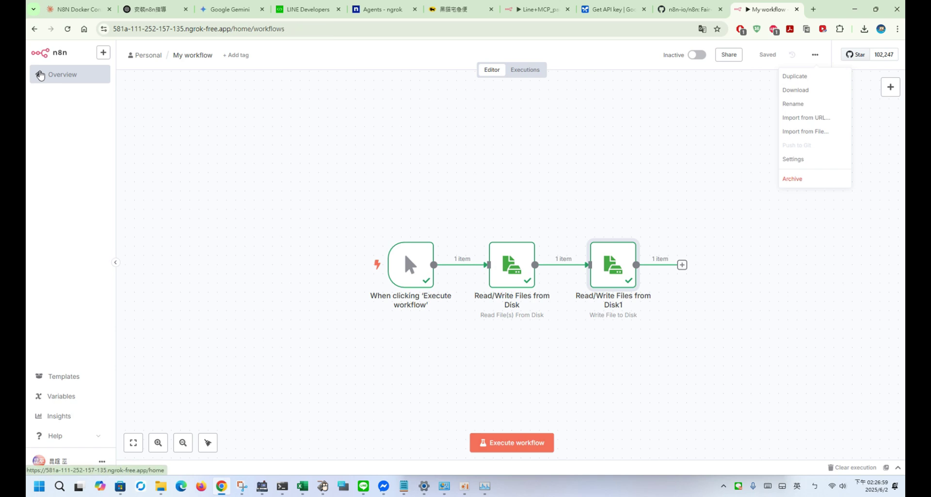
left_click(744, 63)
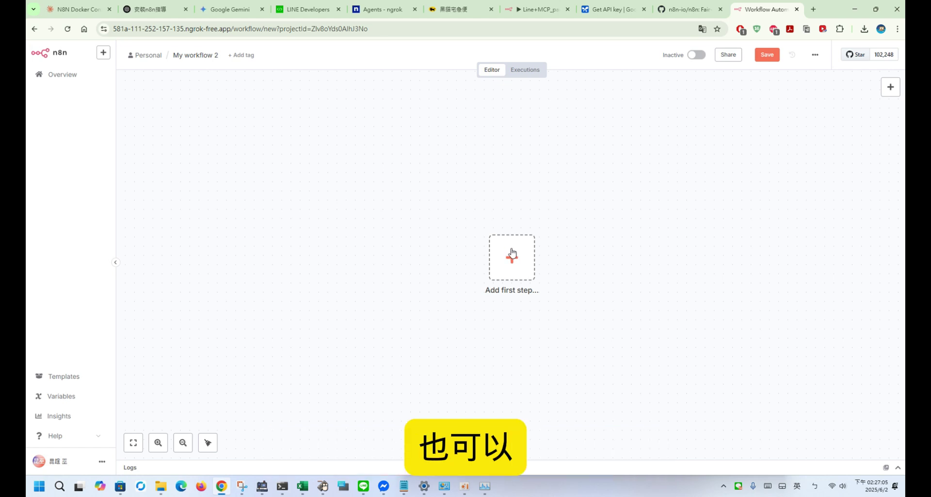
Search the trigger nodes for "web" and add a Webhook trigger as the first step of the workflow
left_click(511, 255)
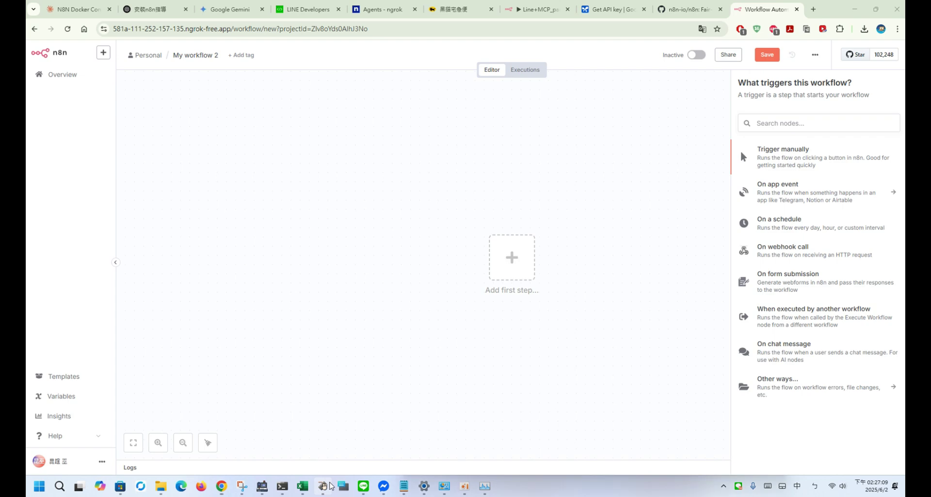
left_click(323, 485)
left_click(90, 399)
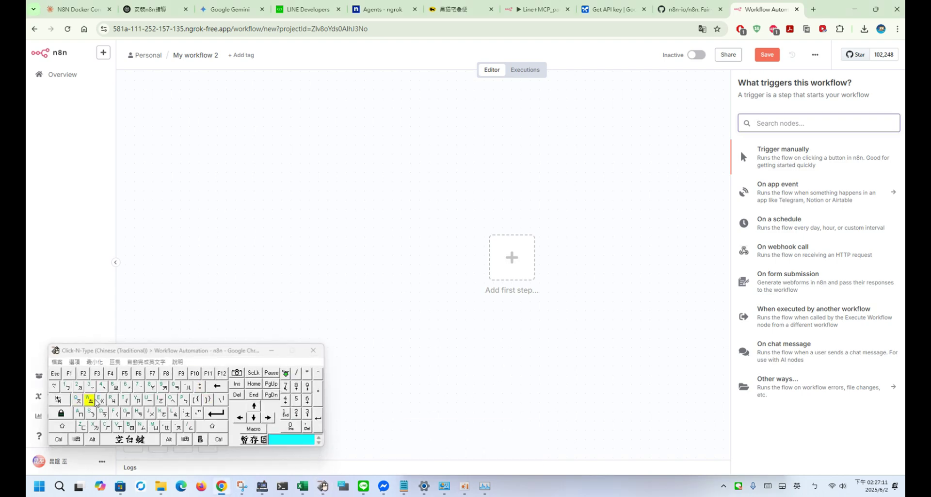
left_click(101, 398)
left_click(131, 427)
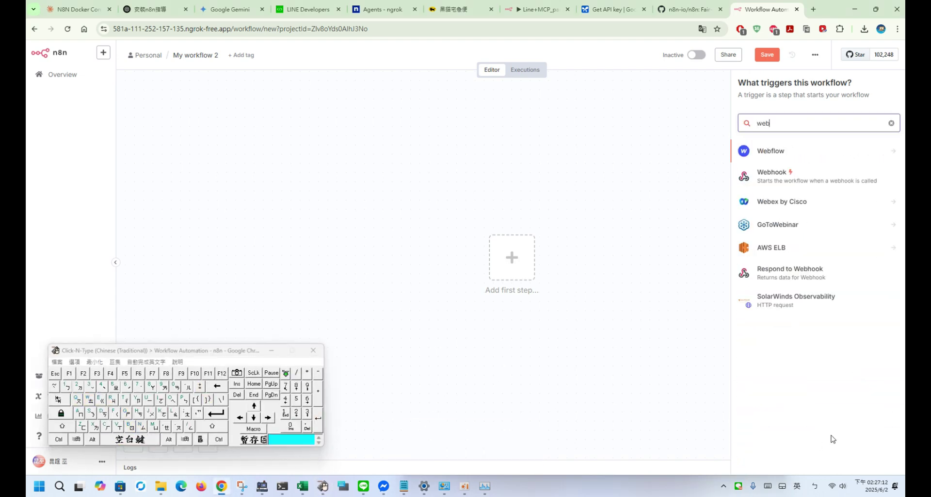
left_click(781, 179)
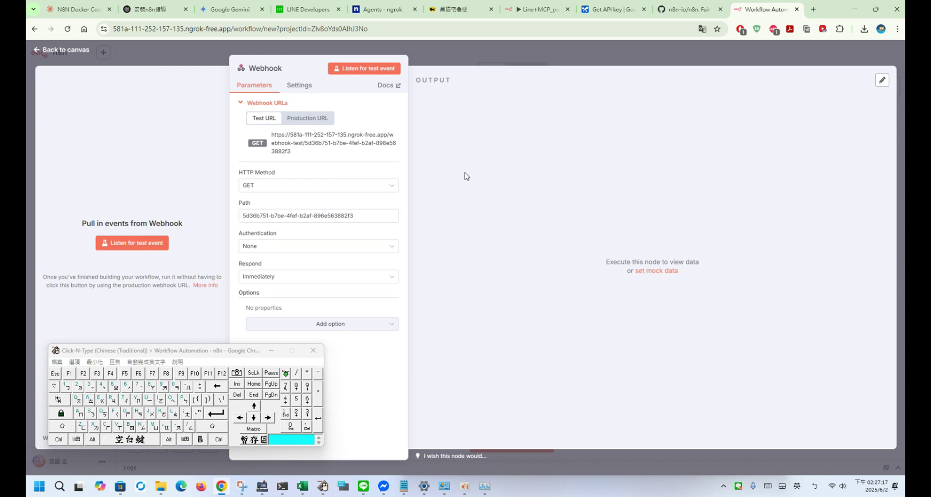
Set the Webhook node's HTTP method to POST and copy its test URL
left_click(326, 189)
left_click(320, 270)
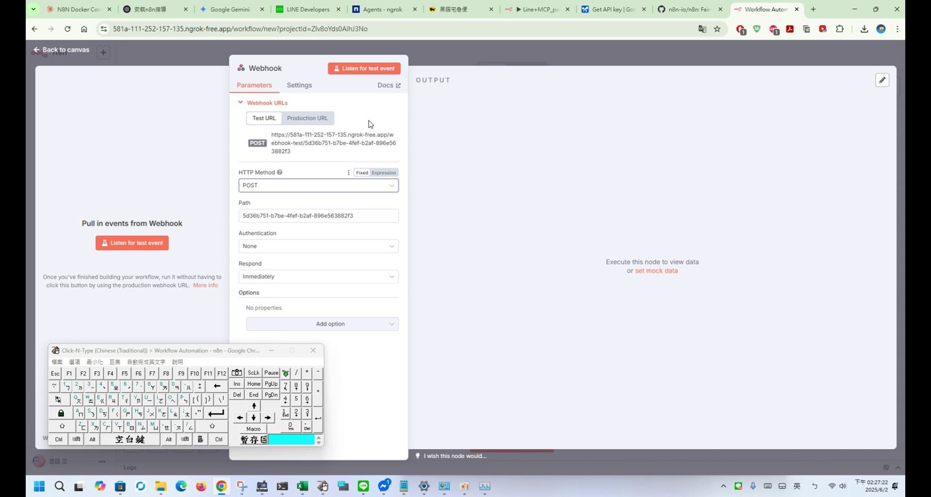
left_click(348, 148)
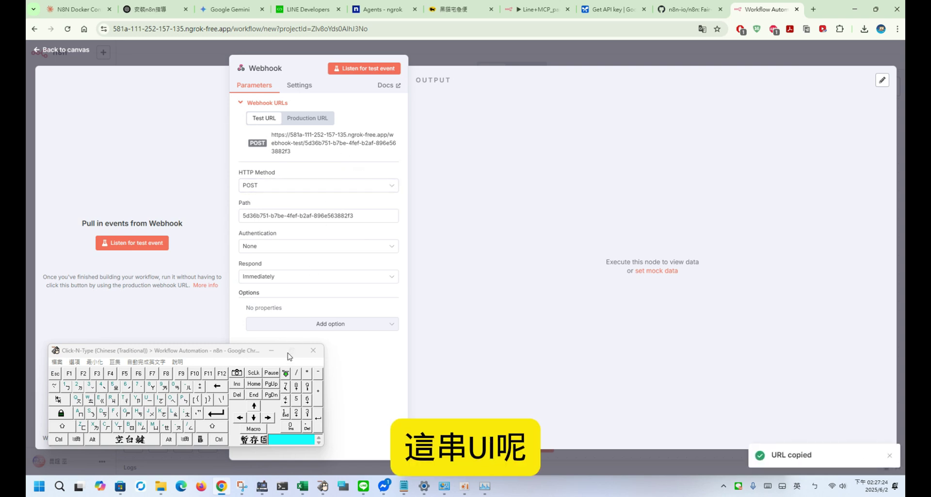
left_click(271, 350)
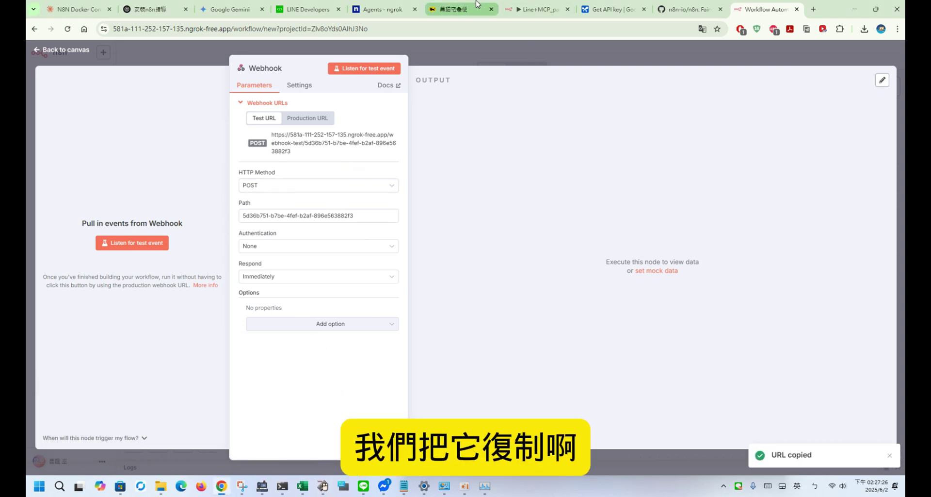
Replace the Webhook URL in the LINE Developers Messaging API settings with the copied n8n test URL and update it
left_click(302, 9)
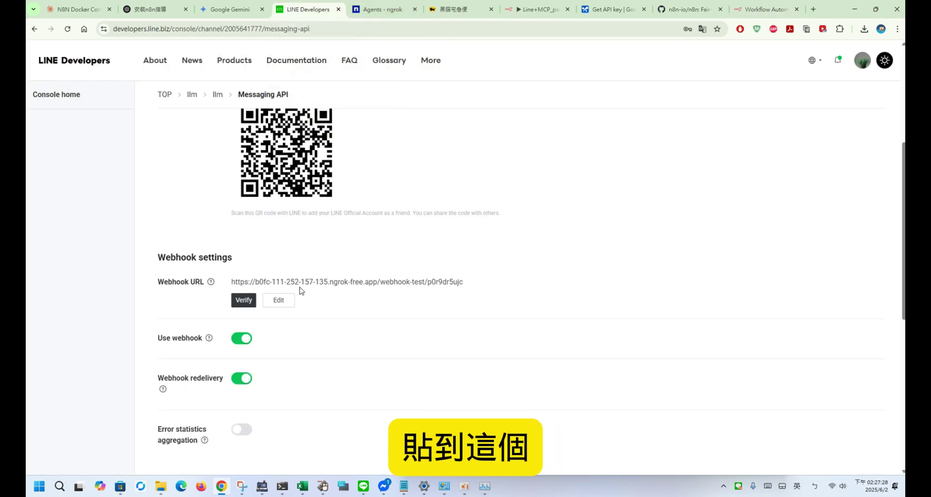
left_click(291, 299)
left_click_drag(526, 284, 216, 270)
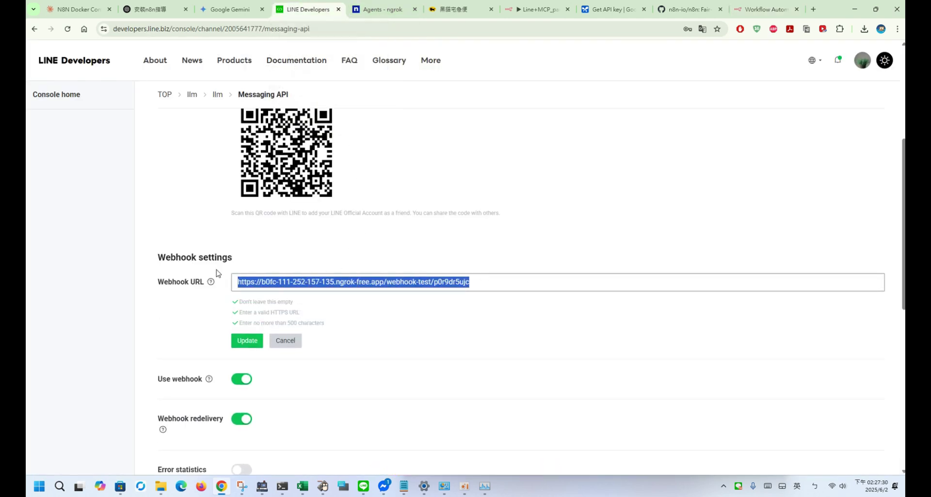
right_click(426, 281)
left_click(320, 80)
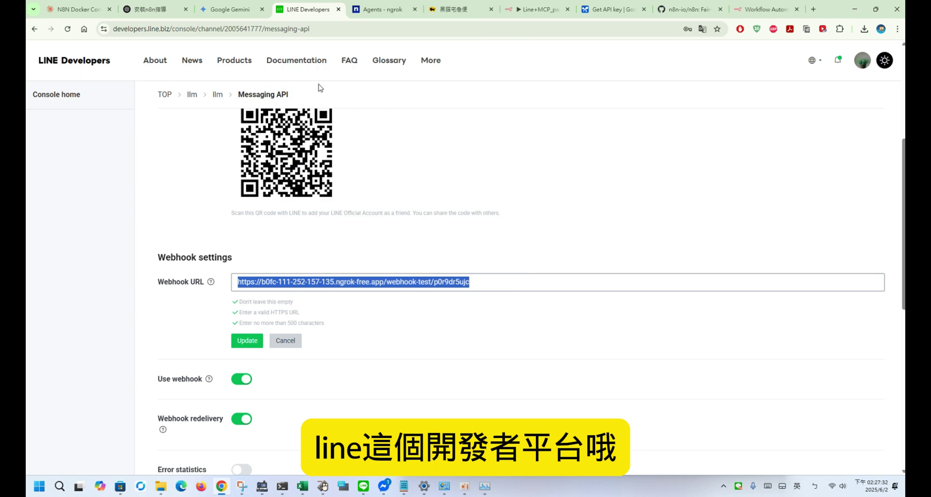
left_click(245, 341)
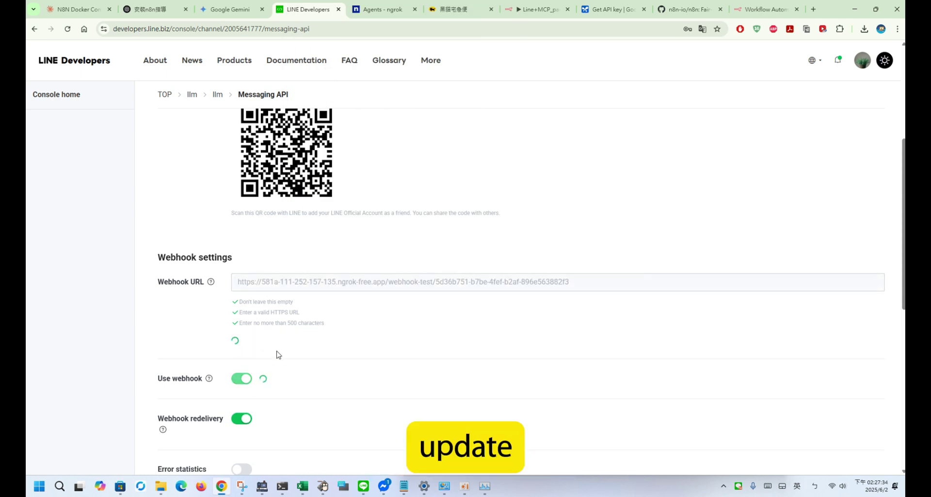
Test the n8n Webhook node by sending 你好 to the llm chat in LINE while it listens, and inspect the received message data
left_click(766, 9)
left_click(132, 243)
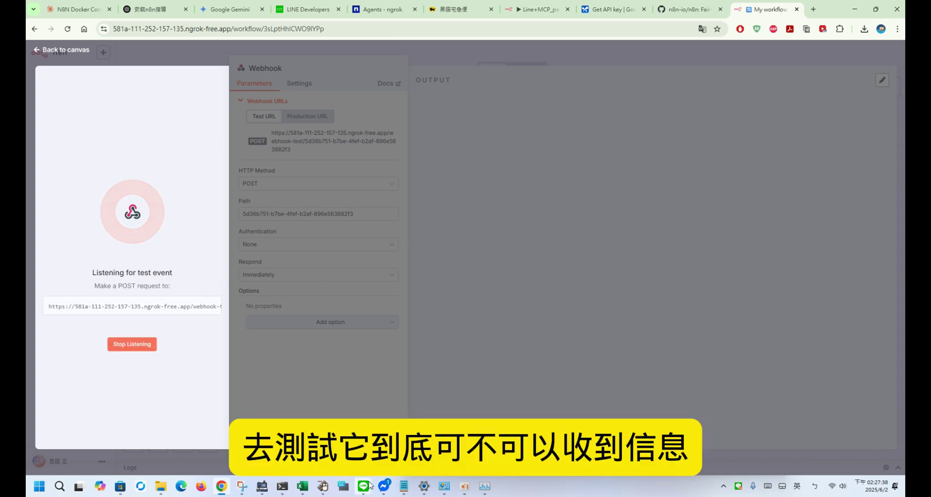
mouse_move(363, 486)
left_click(384, 410)
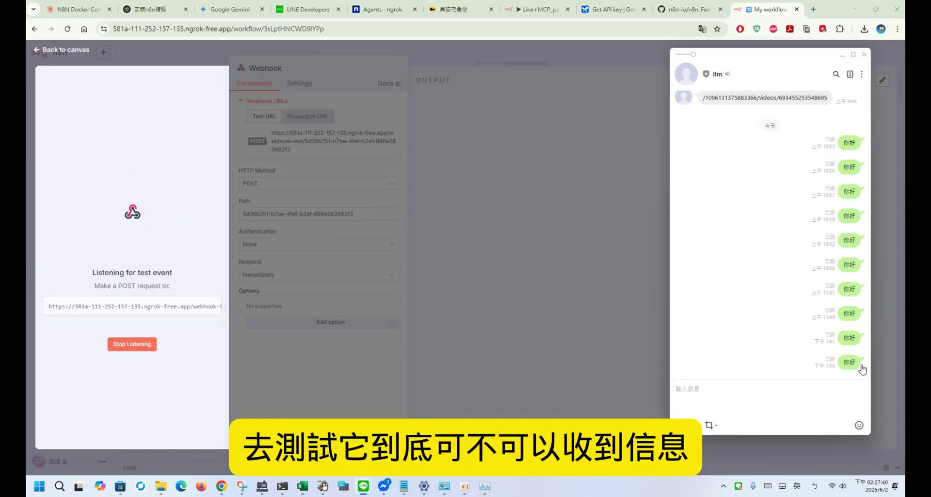
right_click(844, 365)
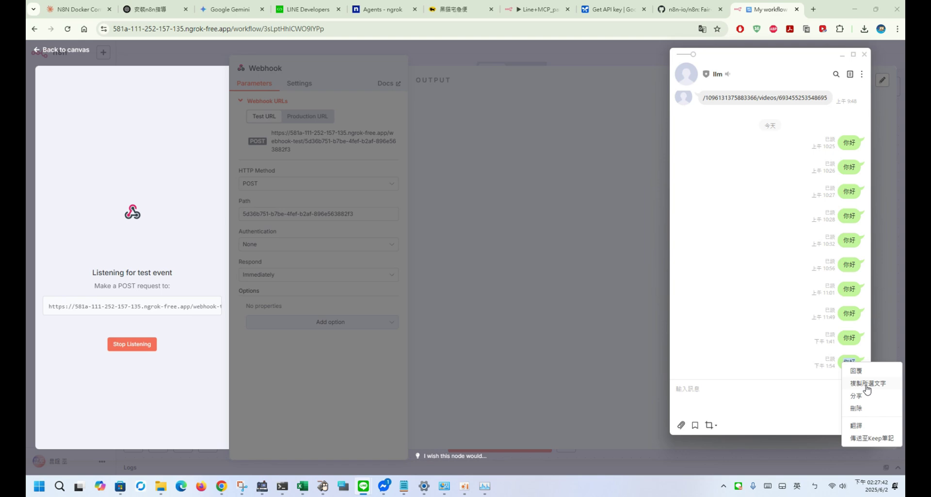
left_click(867, 383)
right_click(830, 392)
left_click(854, 431)
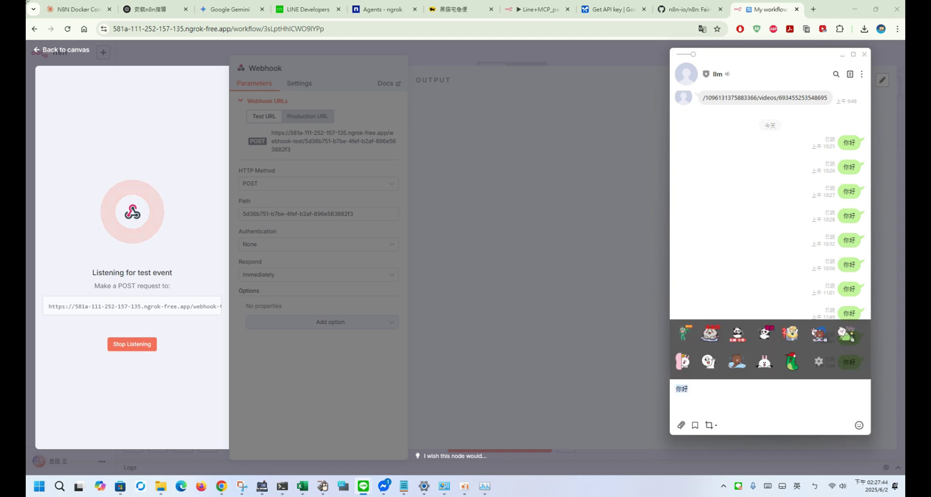
key("Return")
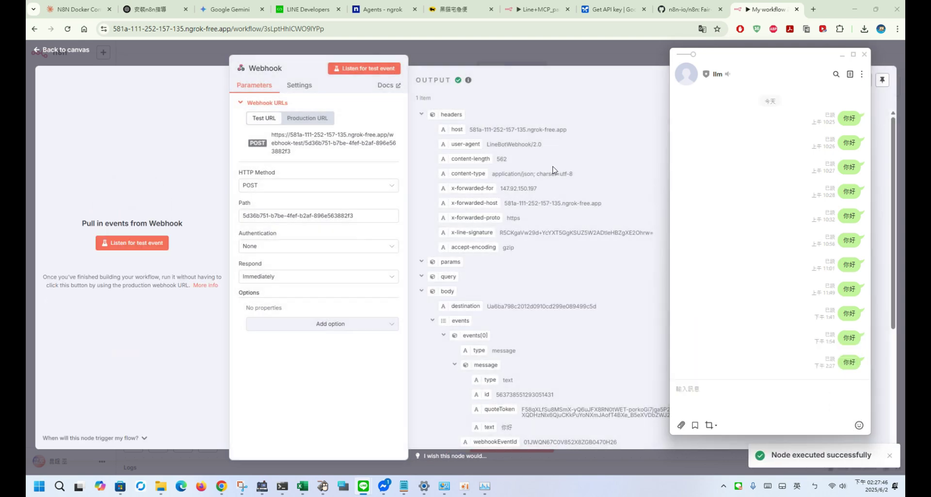
left_click(553, 170)
scroll(555, 170, "down", 3)
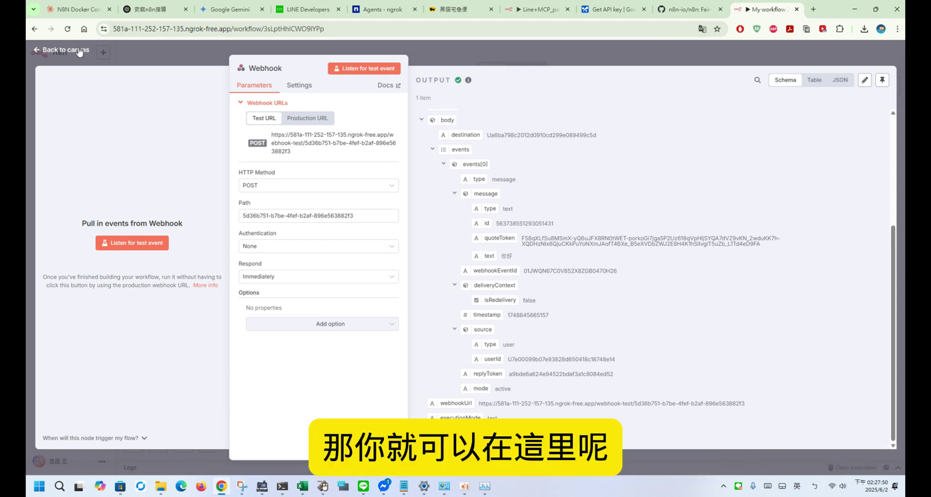
Return to the canvas, reposition the Webhook node, and bring up the AI node choices for the step following it
key("Escape")
left_click_drag(491, 272, 215, 217)
left_click(305, 209)
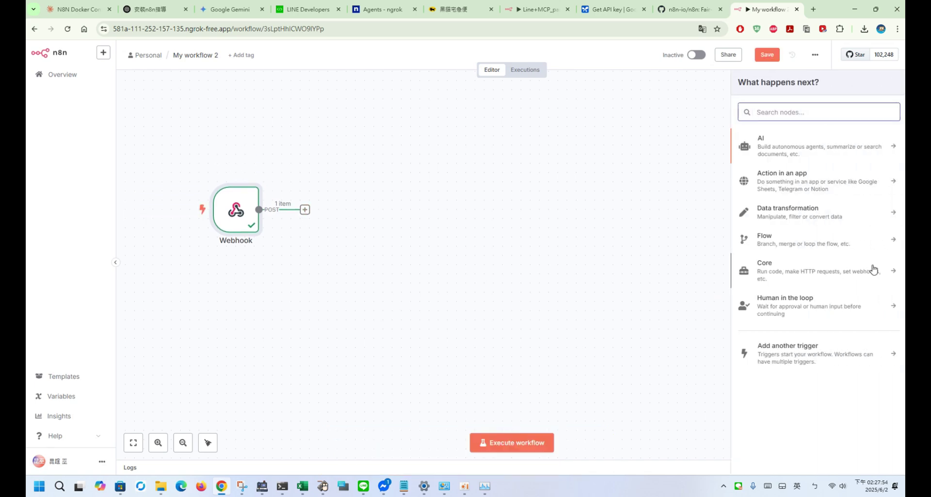
left_click(822, 159)
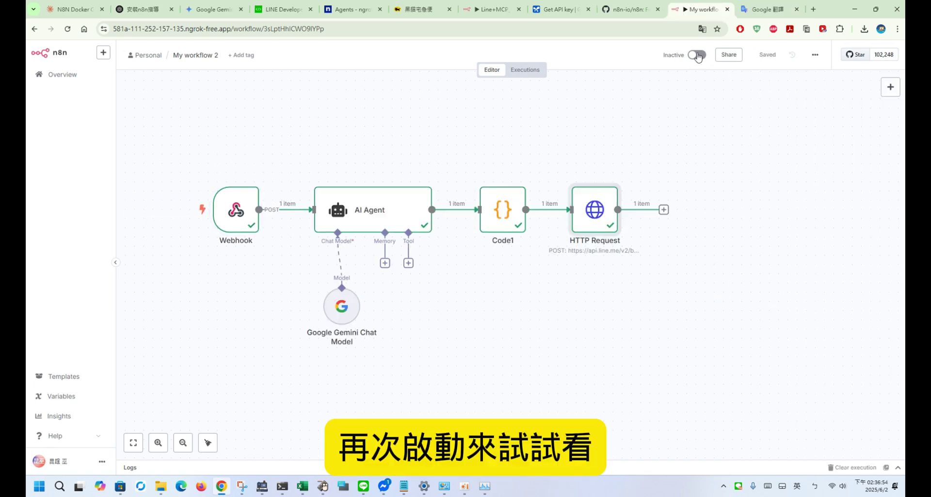
Activate My workflow 2 and test it by resending the message 你好，你是誰 to the llm chat in LINE
left_click(696, 54)
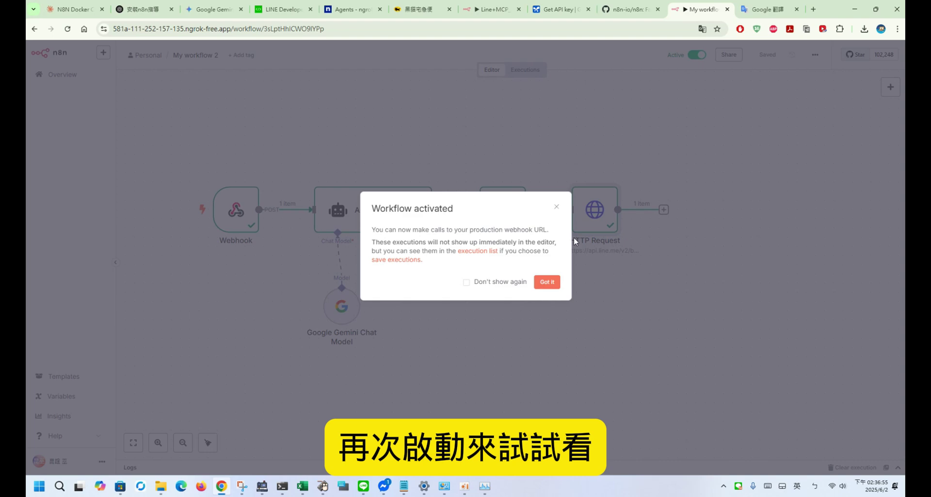
left_click(547, 281)
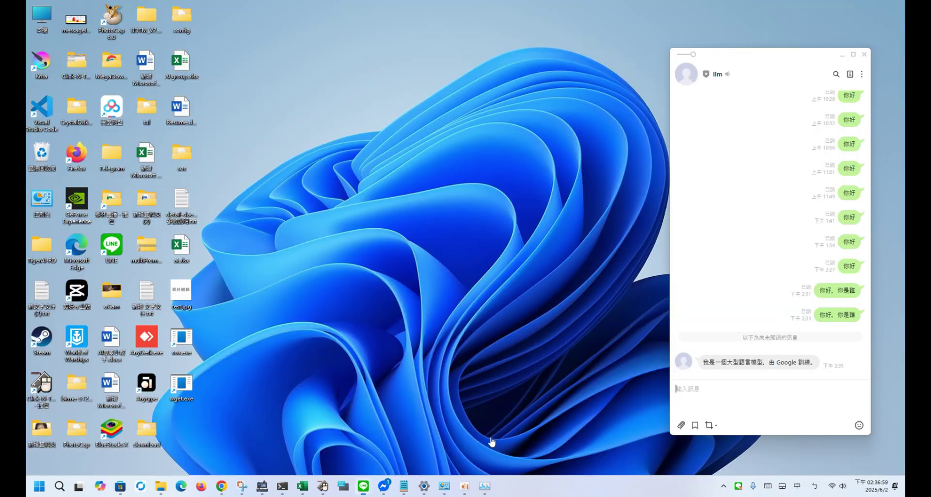
left_click(347, 439)
left_click_drag(860, 312, 834, 316)
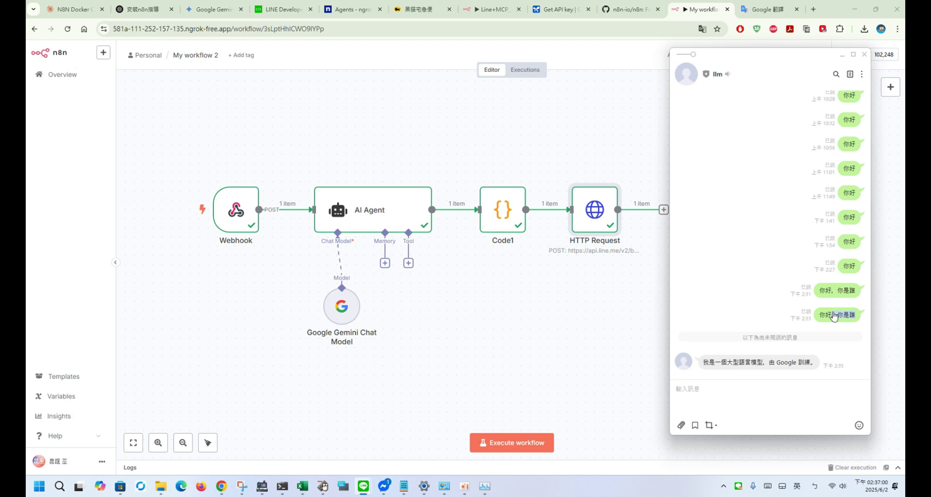
right_click(826, 315)
left_click(839, 334)
right_click(821, 405)
left_click(841, 434)
key("Return")
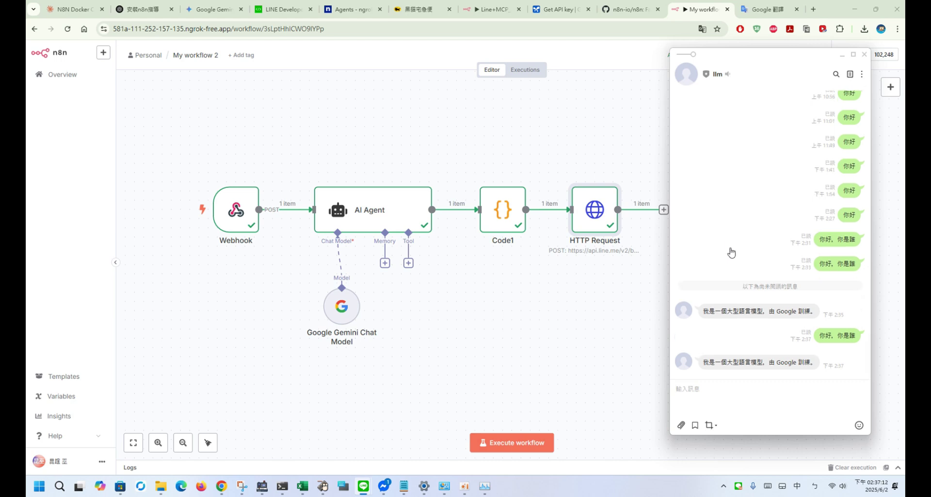
left_click(606, 303)
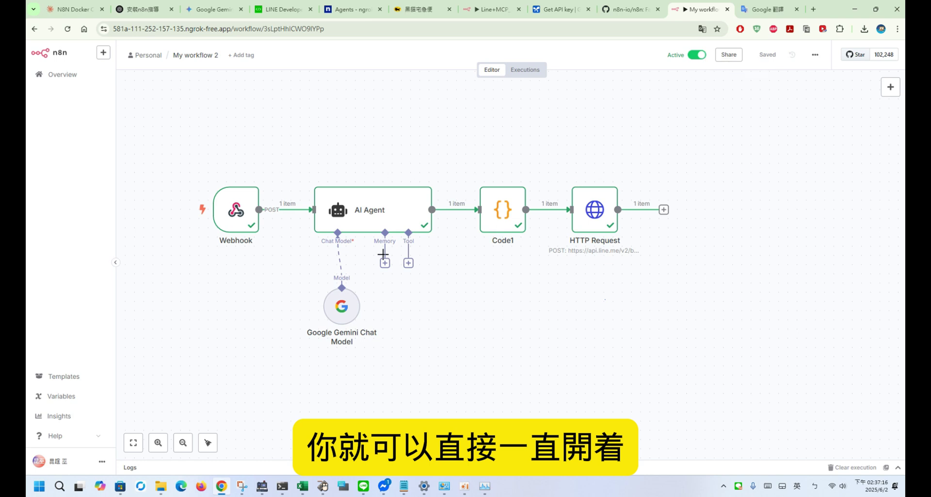
Check the two open aitool terminal sessions, and close the Google Translate and My workflow 2 browser tabs
mouse_move(278, 232)
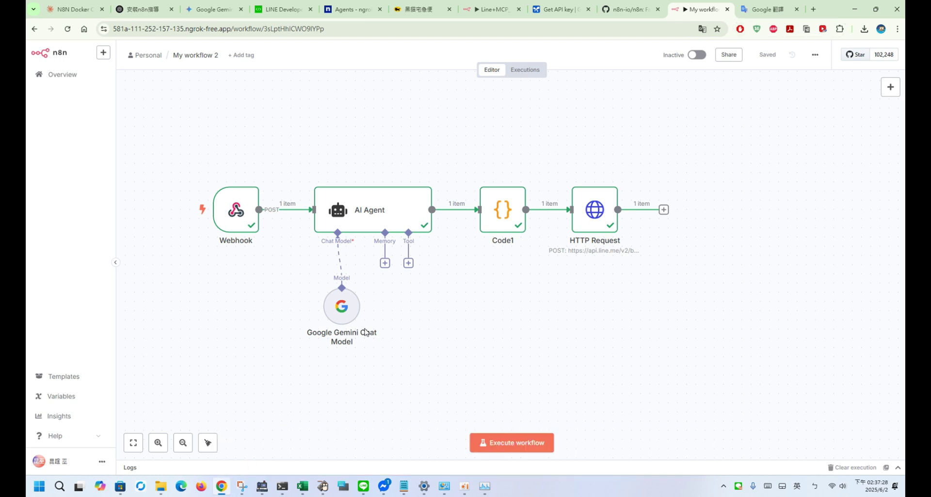
left_click(282, 485)
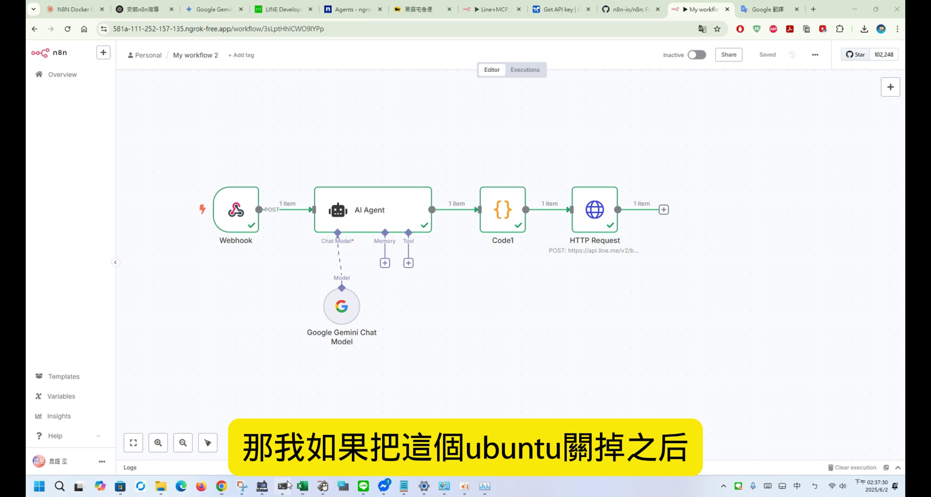
left_click(388, 98)
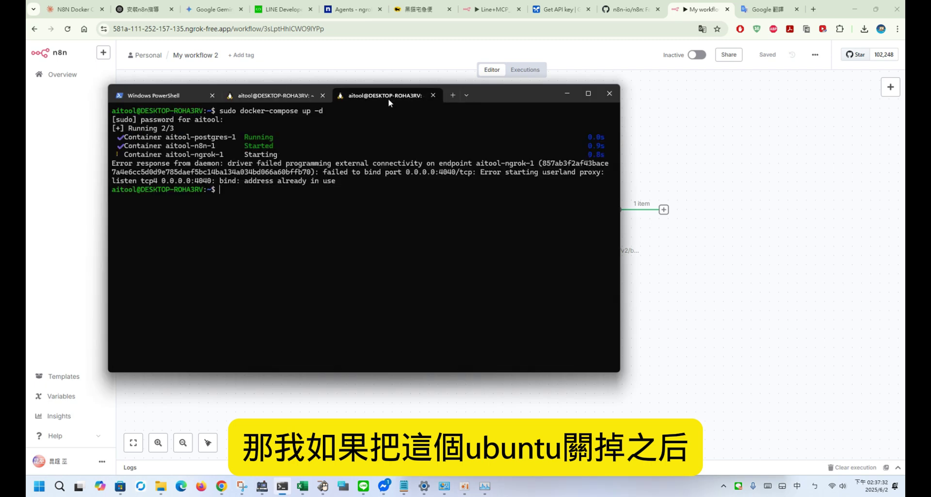
left_click(299, 96)
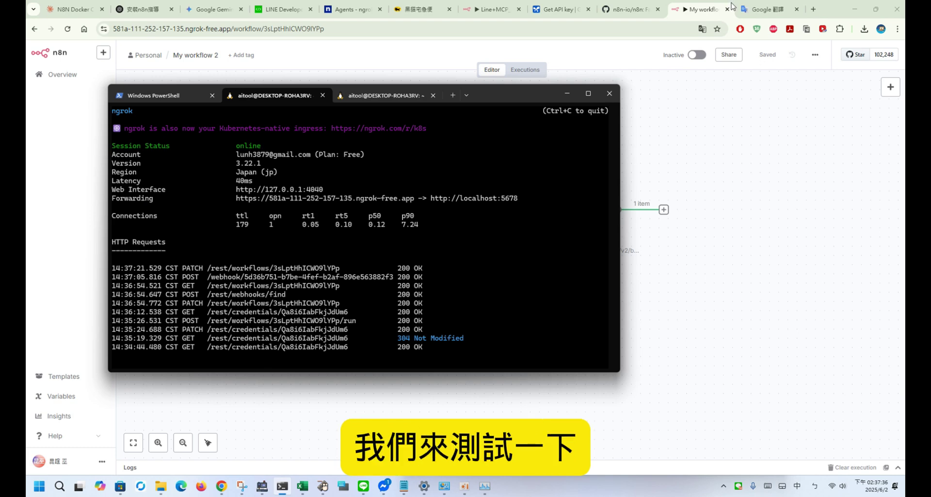
left_click(798, 9)
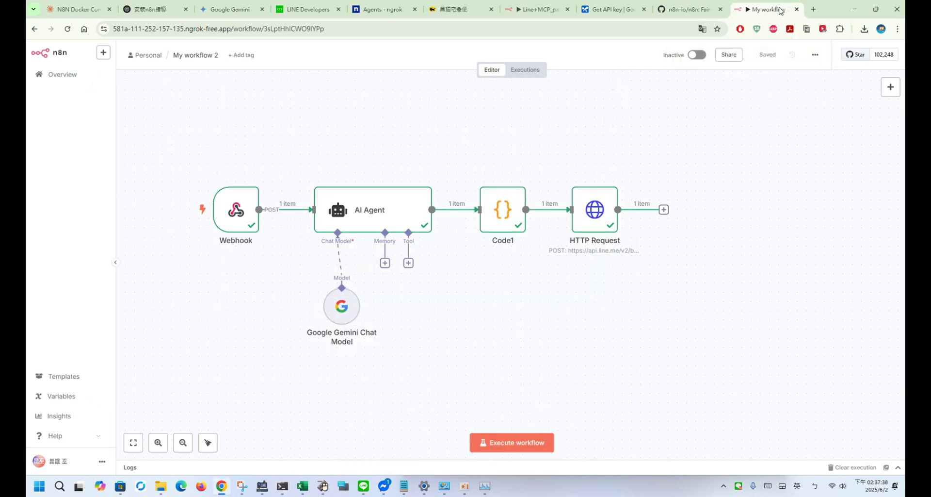
left_click(798, 9)
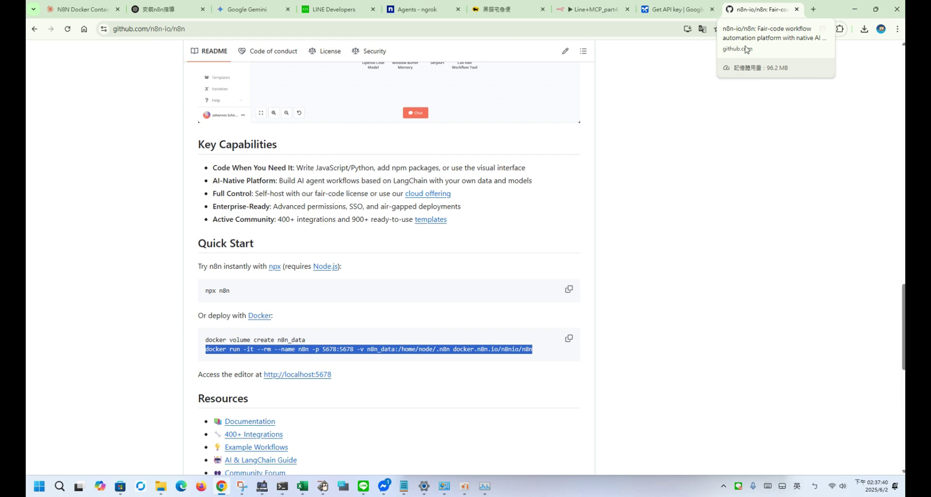
Close both aitool terminal sessions, including the one running ngrok, while keeping Windows PowerShell open
left_click(282, 485)
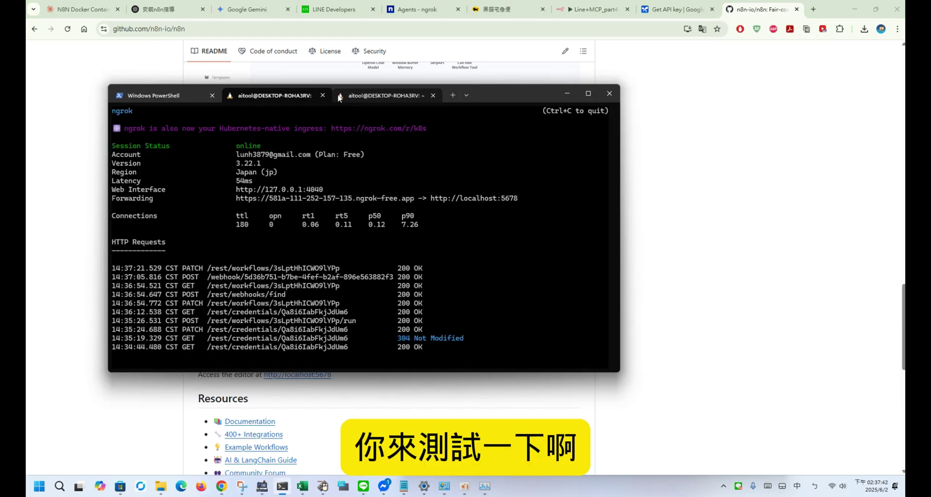
left_click(323, 95)
left_click(322, 95)
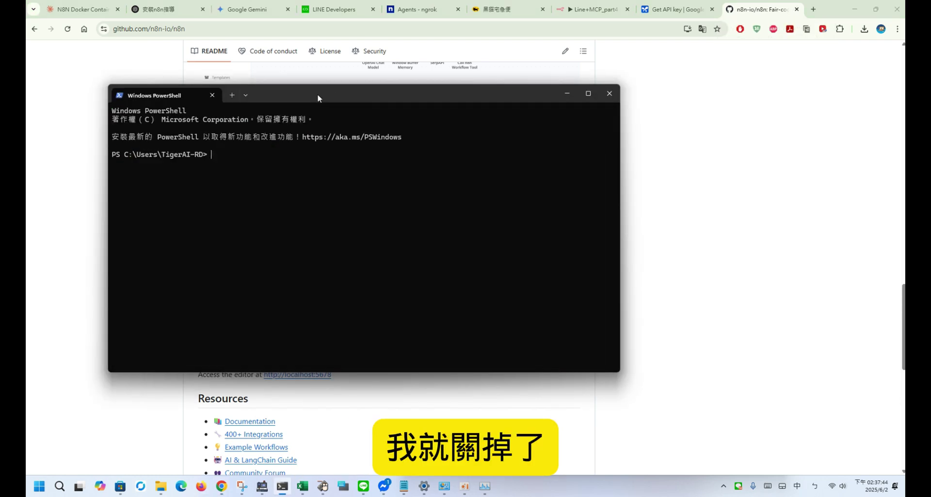
Open a new aitool terminal session and run ngrok http 5678 from the command history
left_click(246, 95)
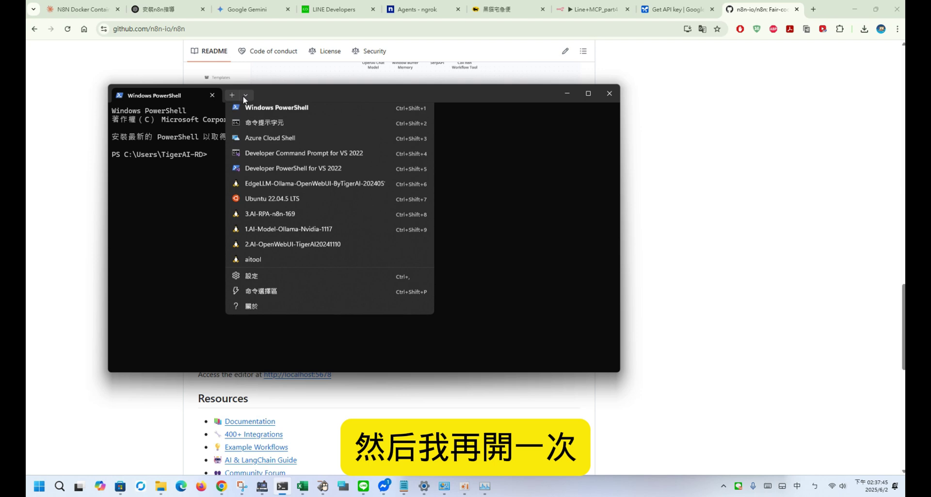
left_click(268, 258)
left_click(323, 486)
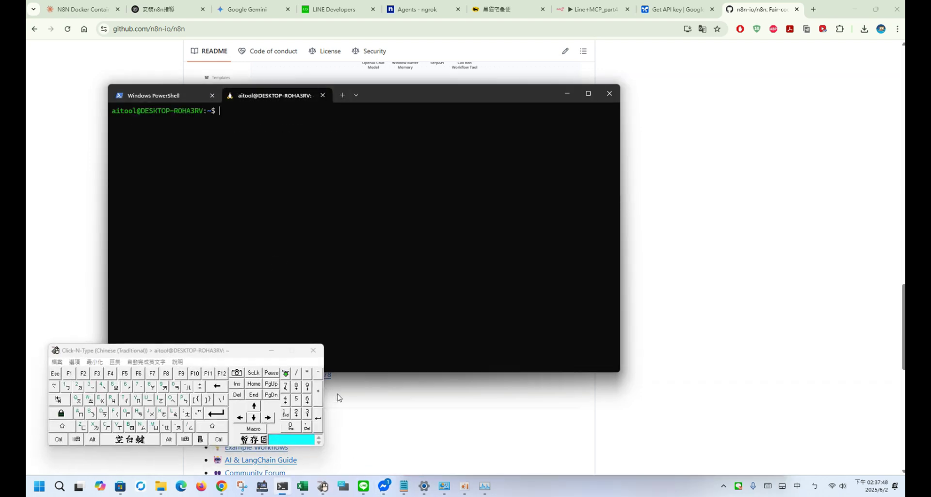
left_click(254, 407)
left_click(254, 407)
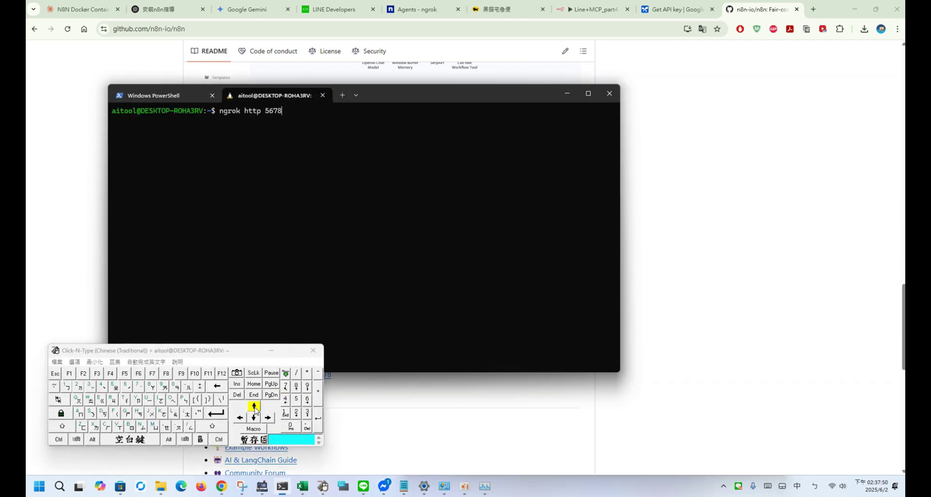
left_click(216, 413)
left_click(271, 350)
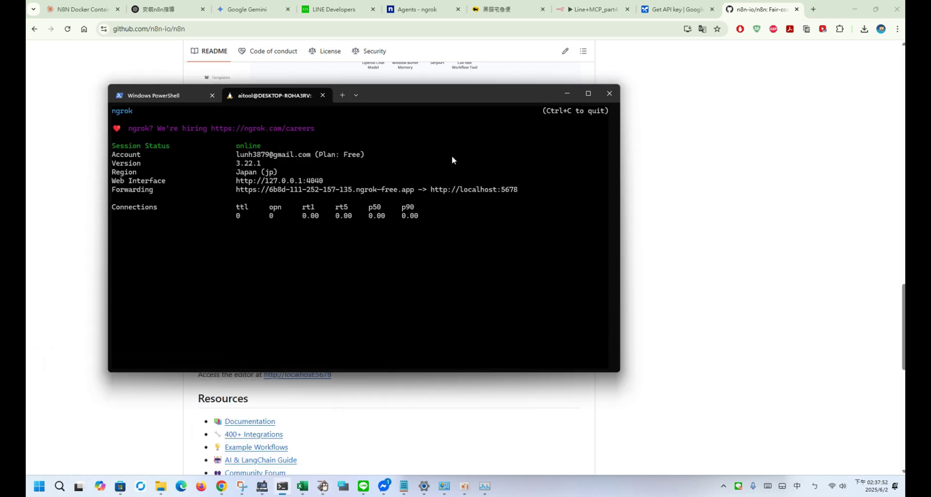
left_click_drag(415, 189, 239, 193)
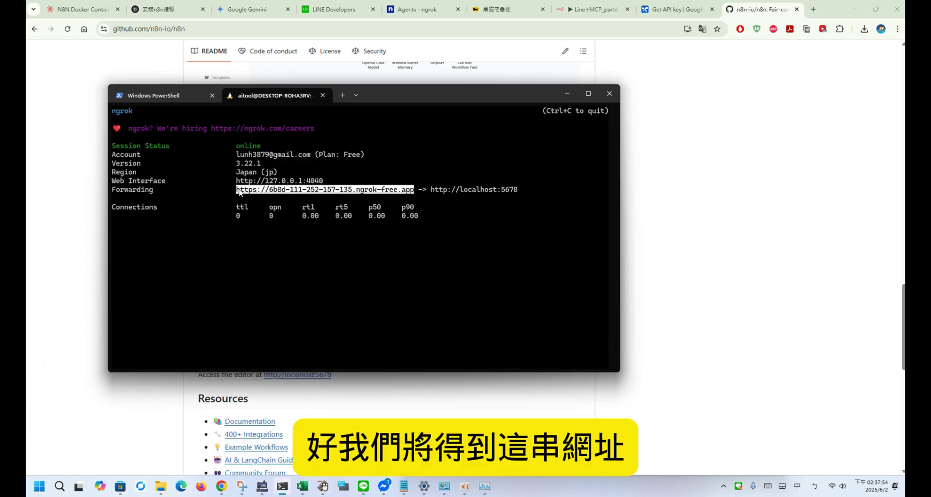
right_click(298, 192)
left_click(408, 485)
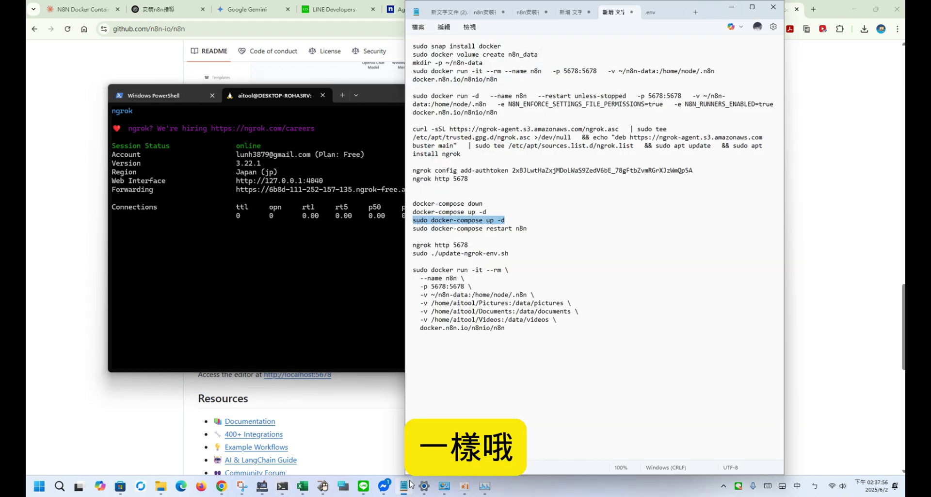
left_click(651, 12)
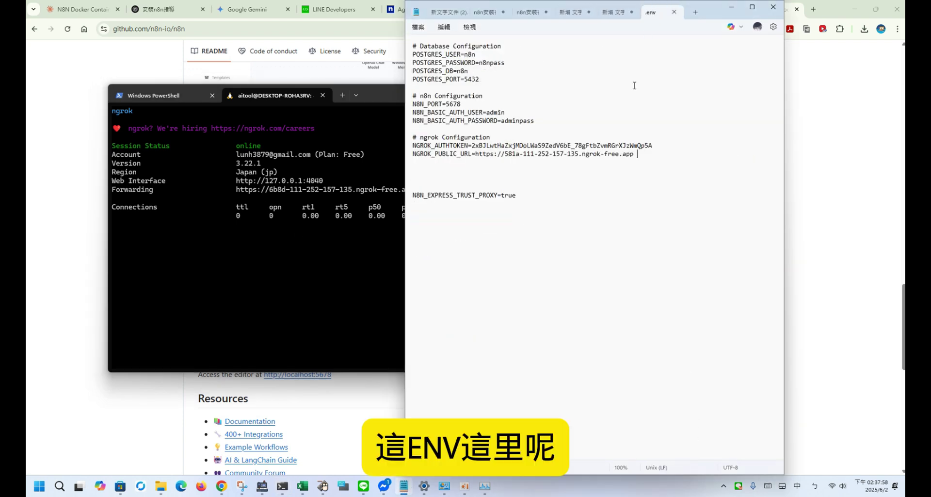
left_click_drag(638, 155, 487, 155)
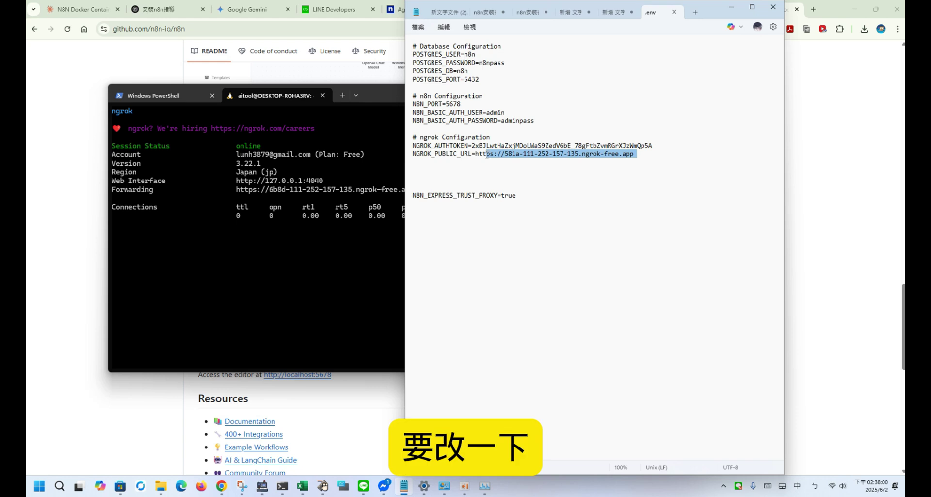
right_click(476, 154)
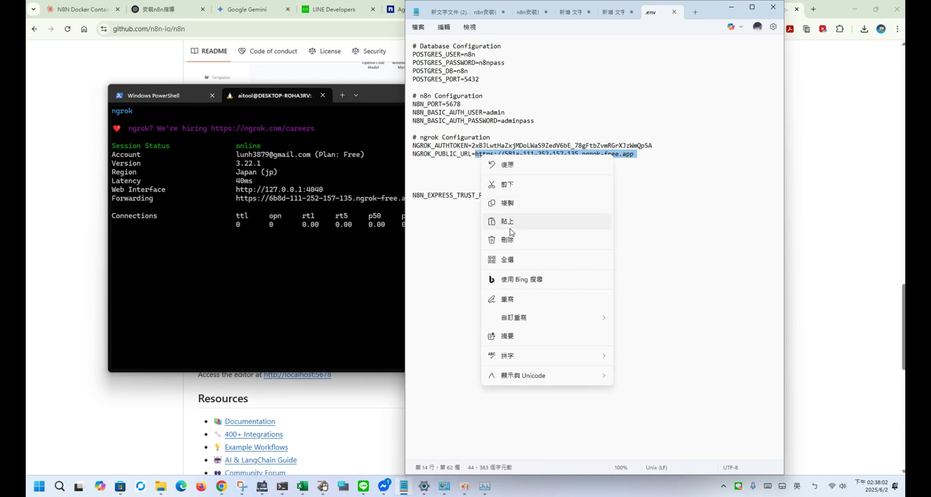
left_click(509, 226)
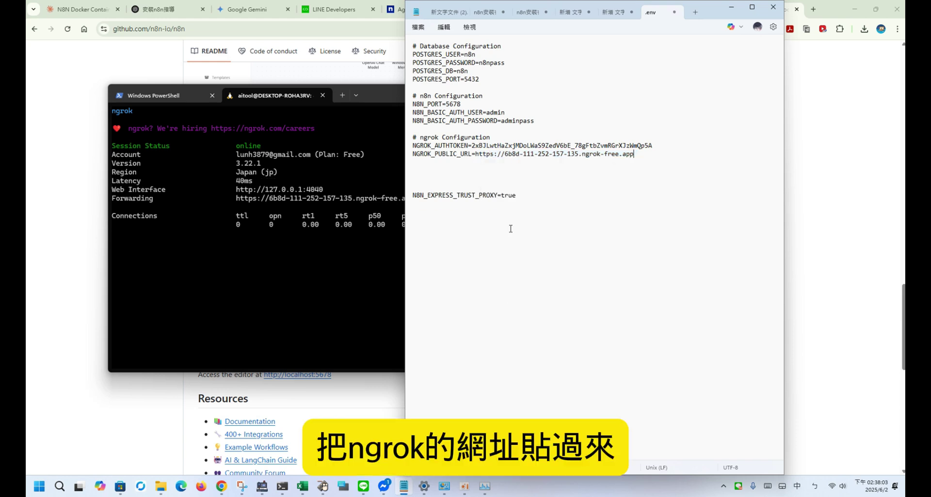
left_click(420, 28)
left_click(432, 103)
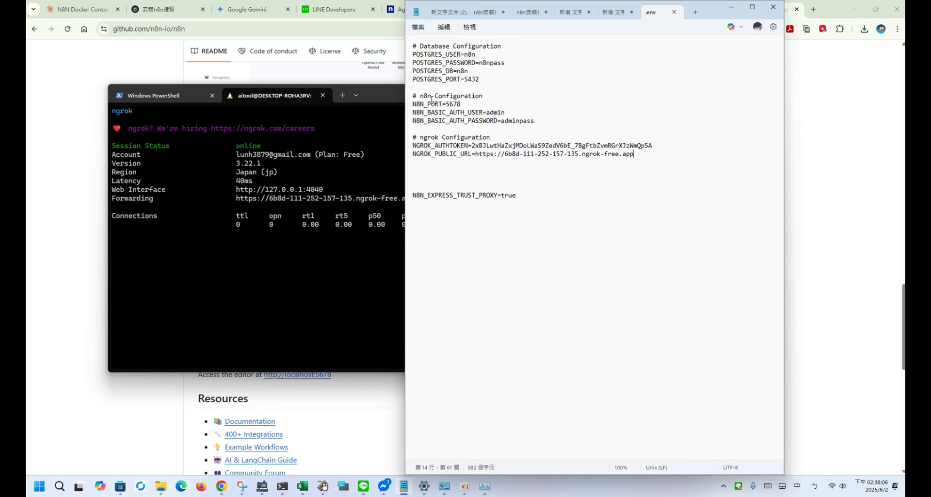
Run sudo docker-compose up -d in a second aitool terminal session and enter the sudo password
left_click(393, 114)
left_click(356, 96)
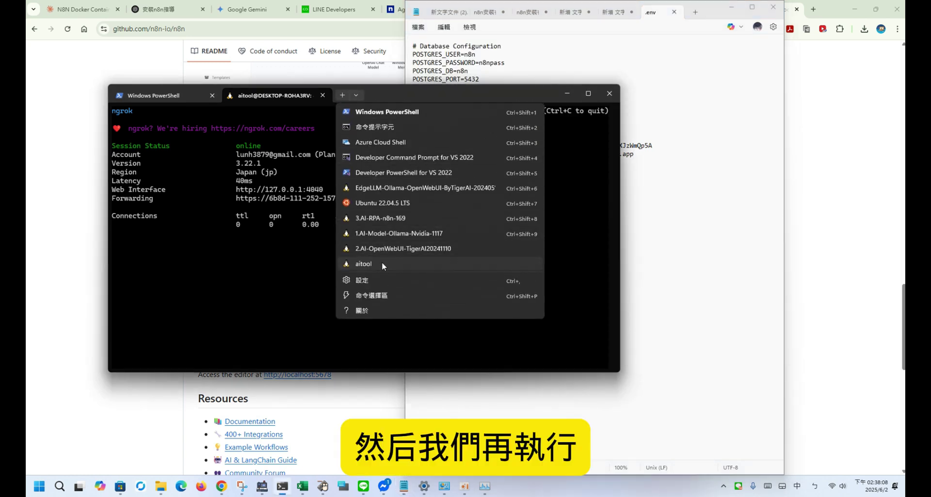
left_click(382, 264)
left_click(323, 486)
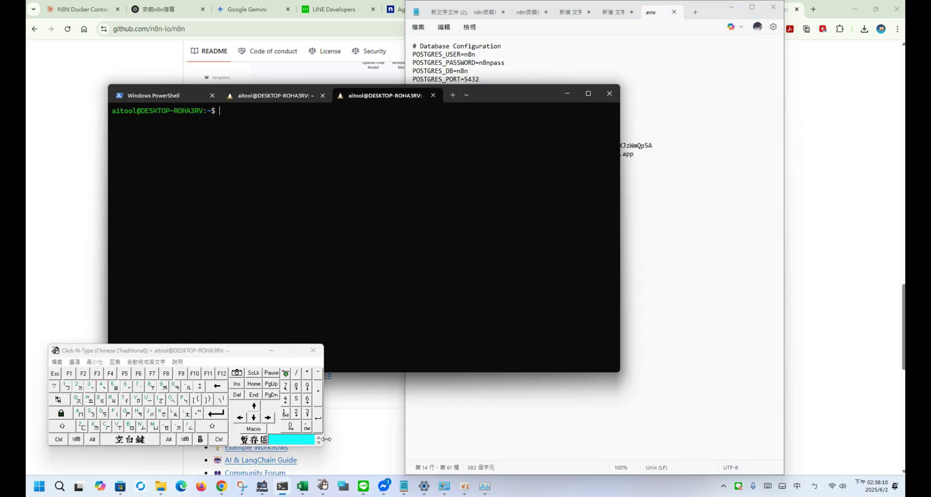
left_click(253, 405)
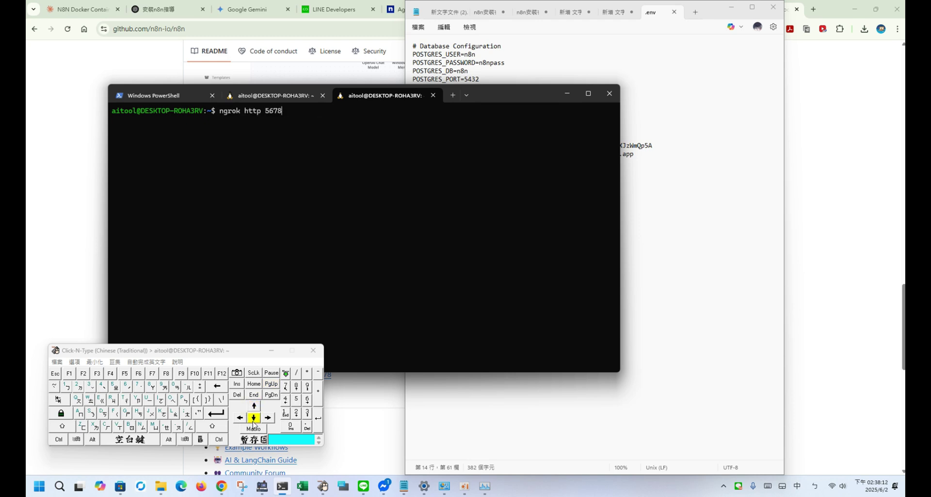
left_click(254, 406)
left_click(216, 413)
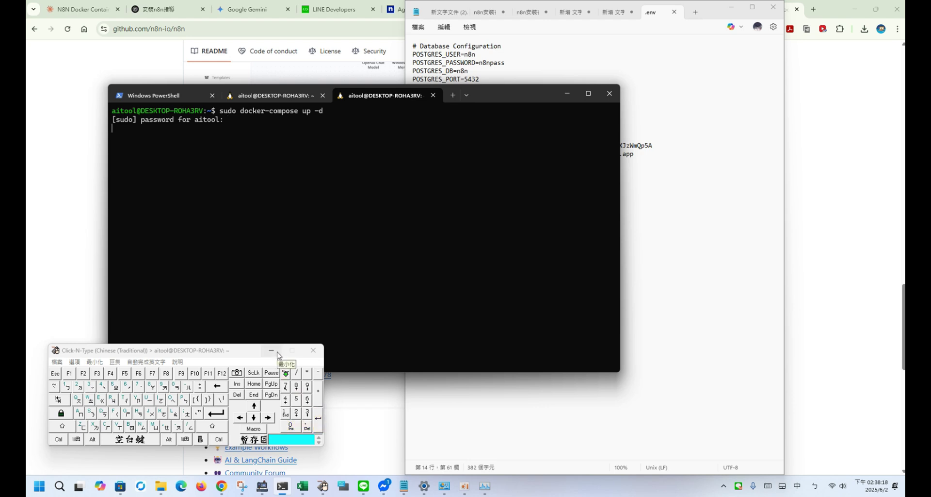
left_click(274, 352)
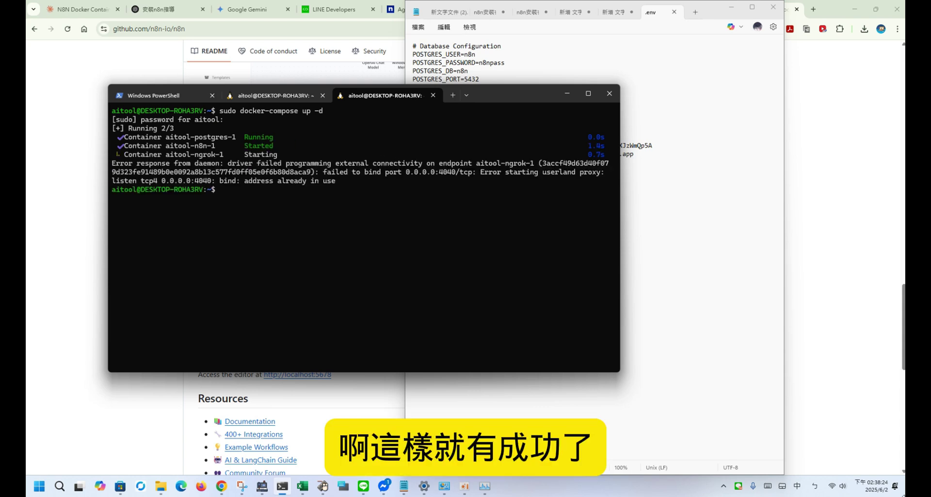
Load n8n in a new browser tab through the copied ngrok address and open the workflow named My workflow
left_click(813, 7)
right_click(667, 29)
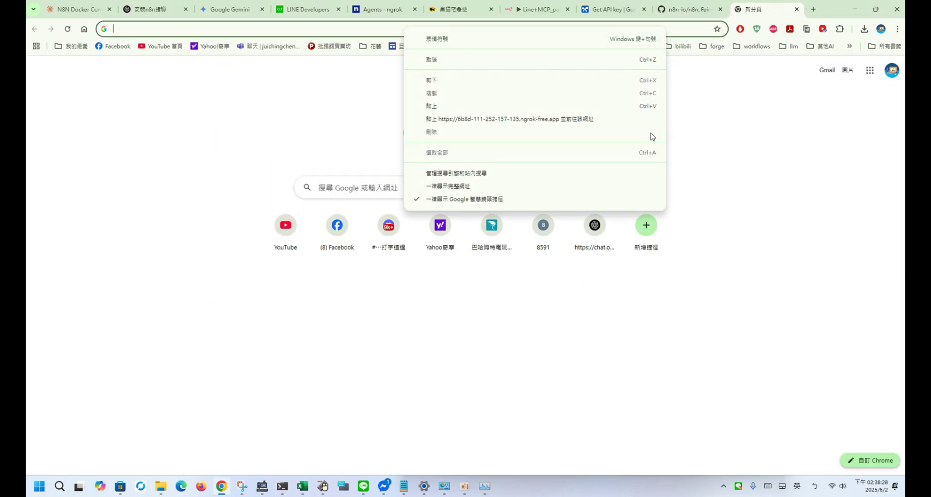
left_click(630, 119)
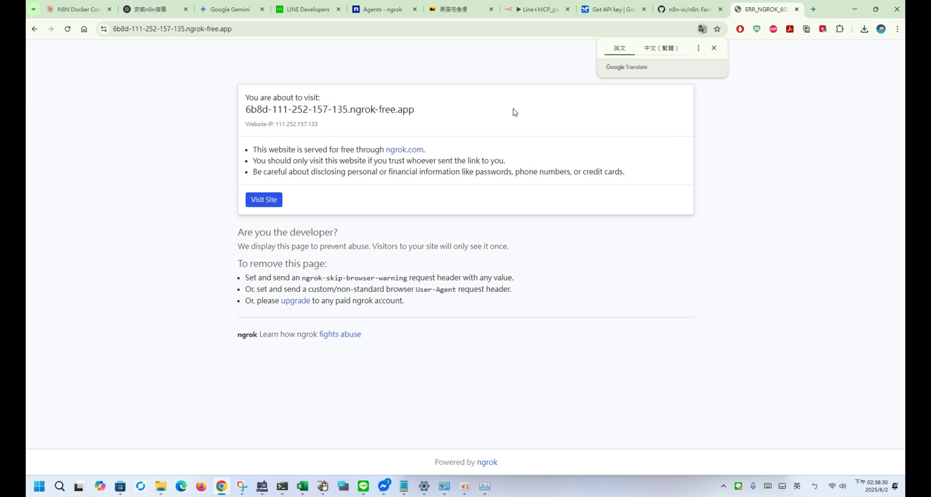
left_click(248, 195)
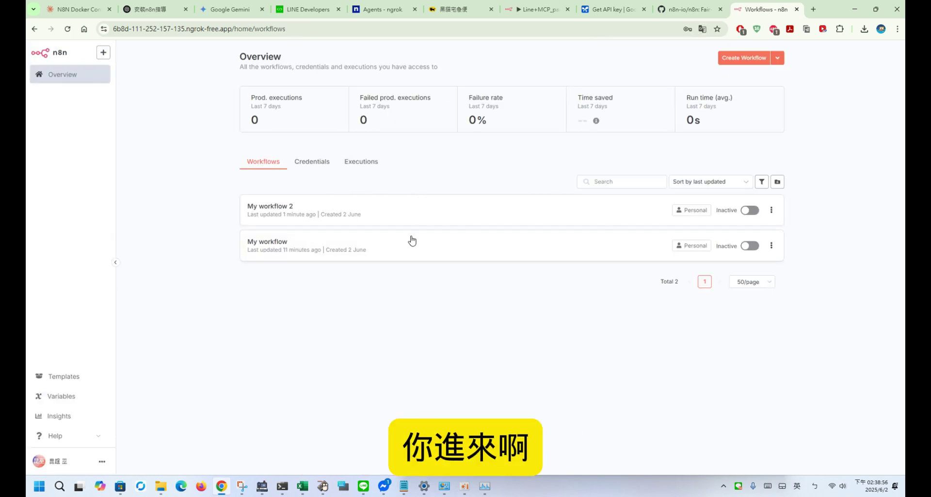
left_click(379, 243)
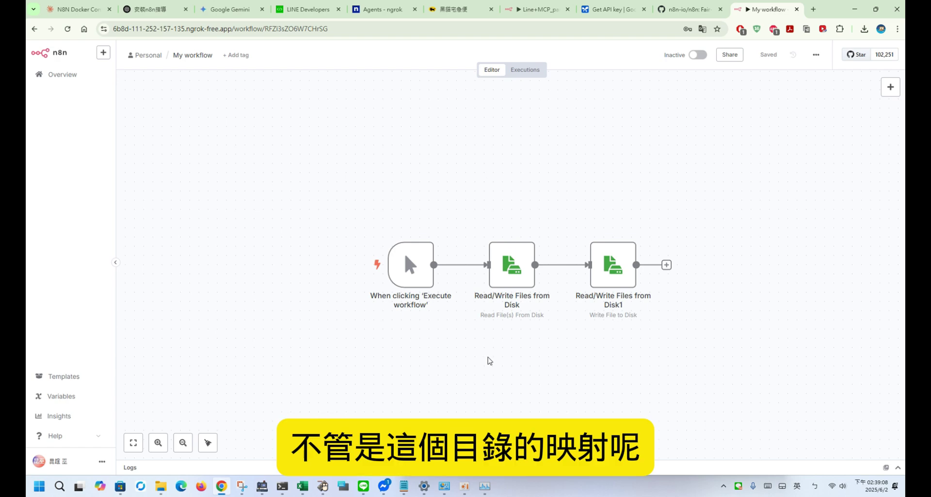
Switch to the File Explorer window showing Documents and go back to the aitool home folder to view the mapped directories
mouse_move(160, 490)
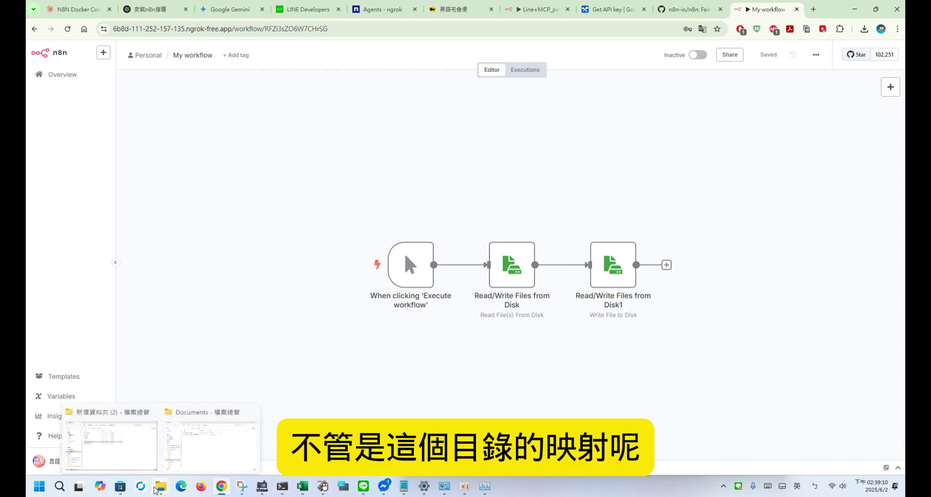
left_click(209, 451)
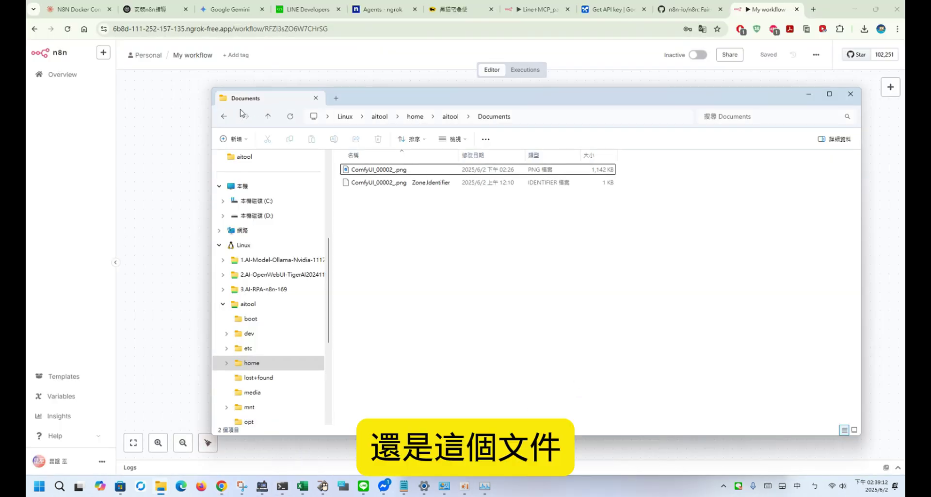
left_click(224, 116)
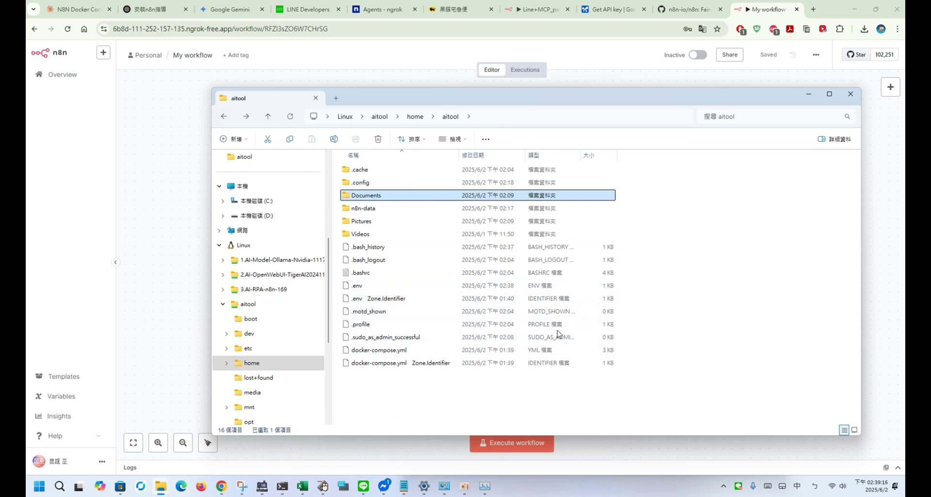
Review the n8n setup conversations in ChatGPT and Google Gemini, and return to My workflow in n8n
left_click(226, 6)
left_click(173, 5)
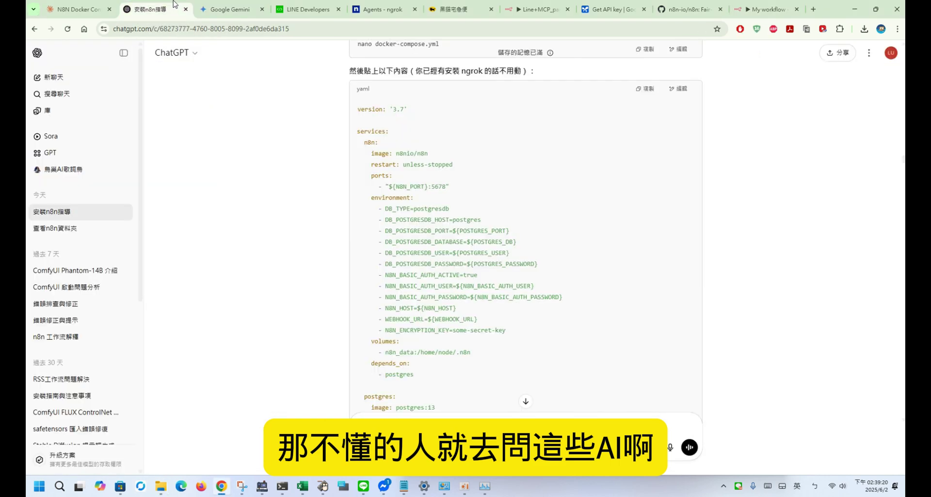
left_click(227, 7)
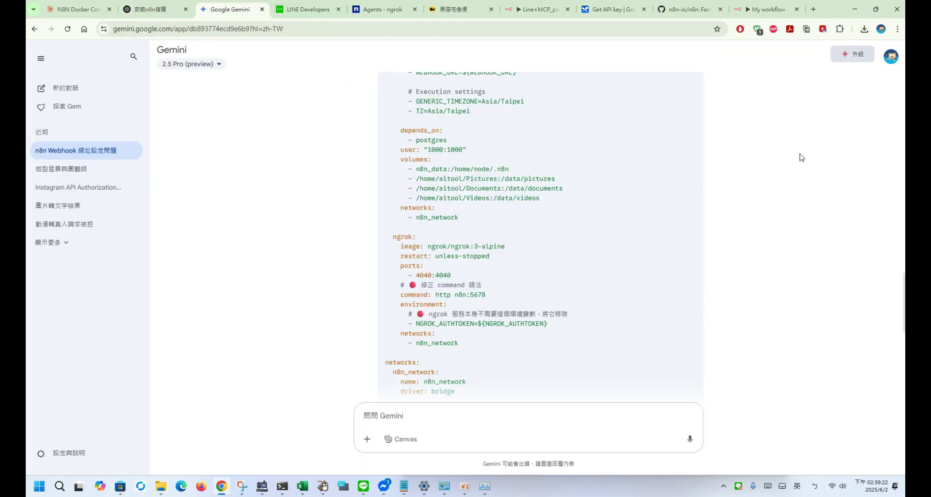
left_click(749, 5)
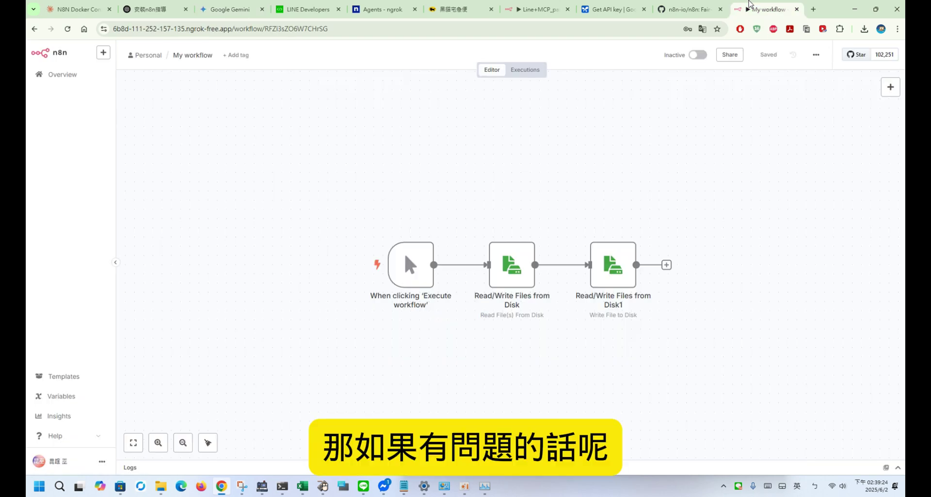